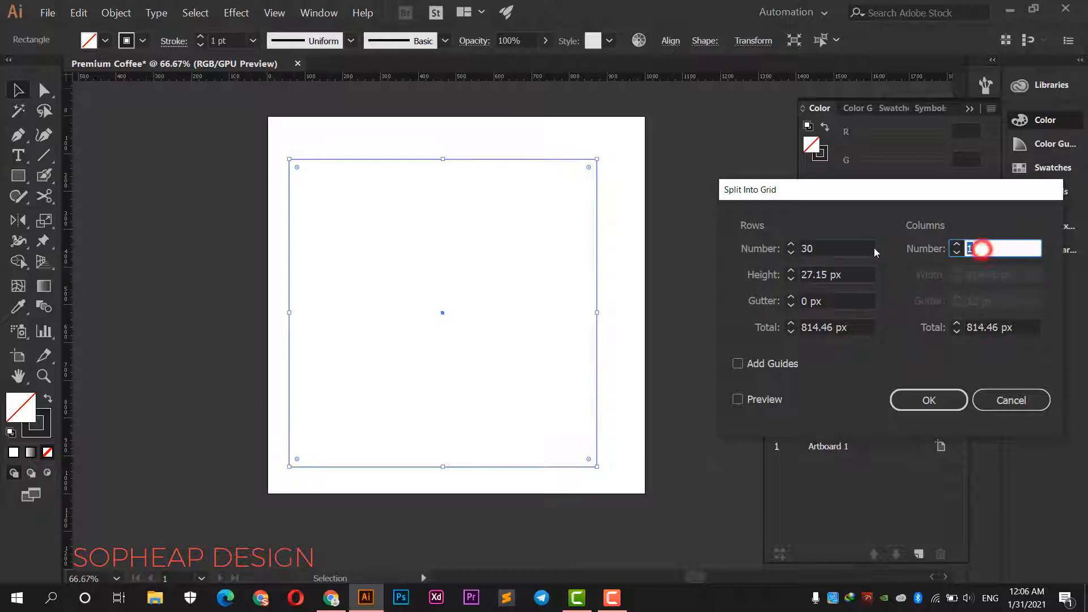
# - Split the square into a grid of 30 rows and 30 columns and give it a light gray stroke
pyautogui.write('30')
pyautogui.click(929, 400)
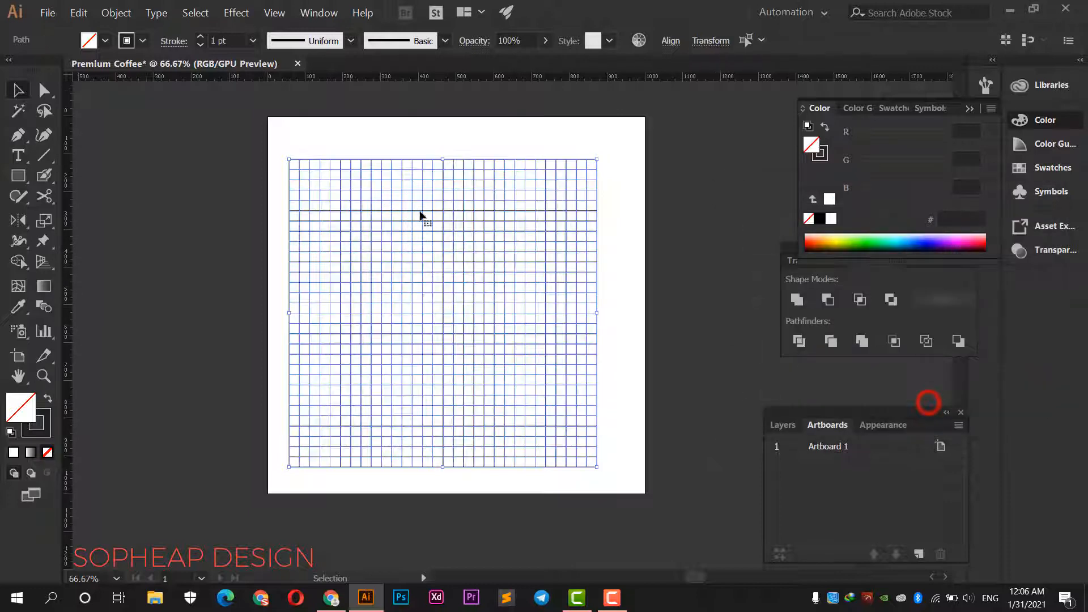
pyautogui.click(137, 42)
pyautogui.click(117, 124)
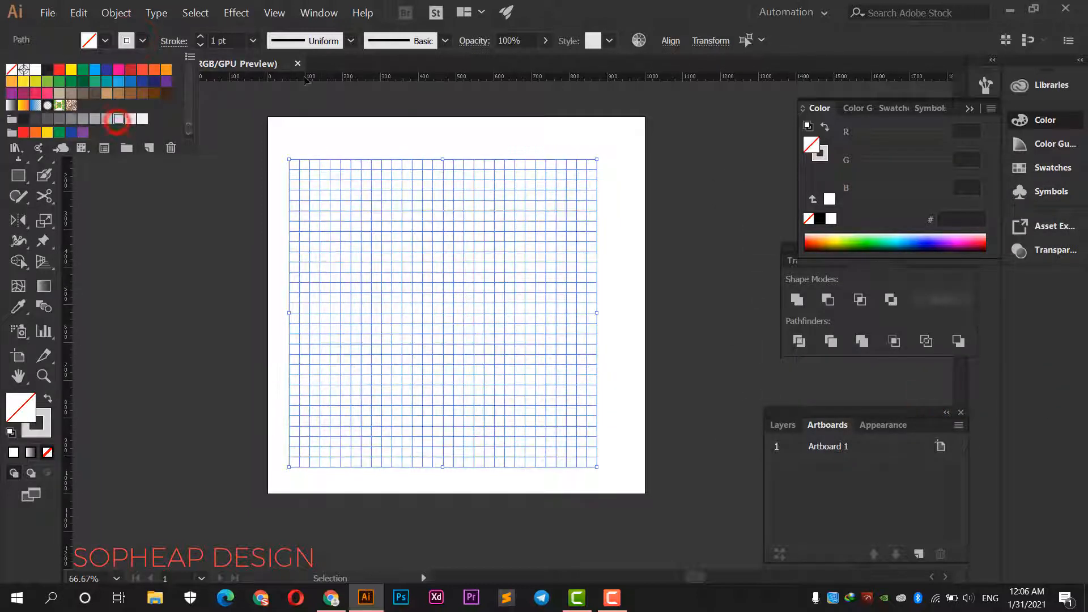
pyautogui.click(348, 63)
# - Group the grid cells and center the group horizontally and vertically on the artboard
pyautogui.rightClick(414, 260)
pyautogui.click(463, 335)
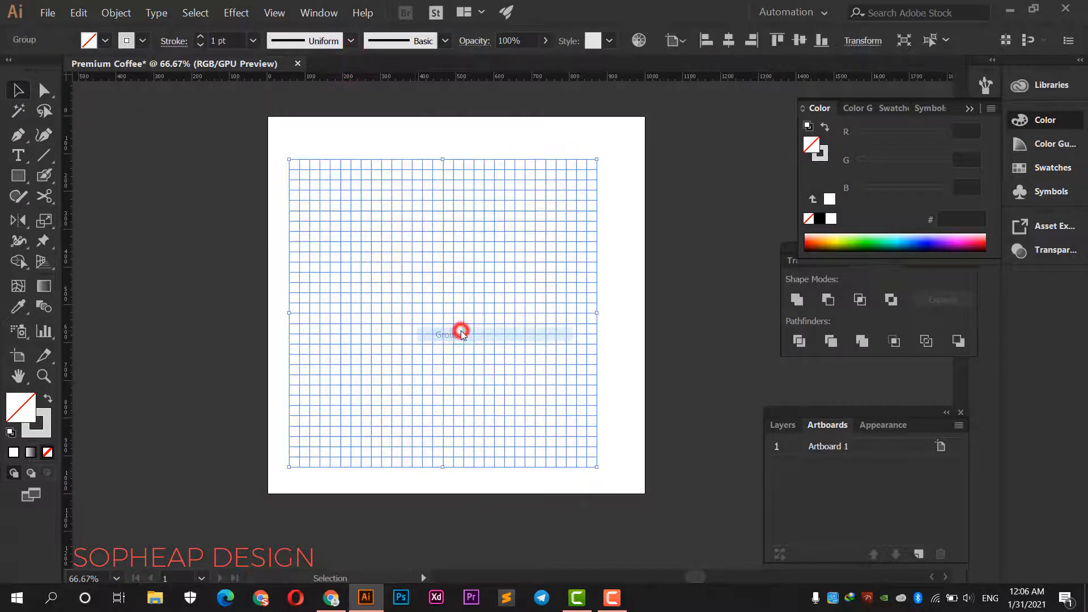
pyautogui.click(728, 40)
pyautogui.click(799, 40)
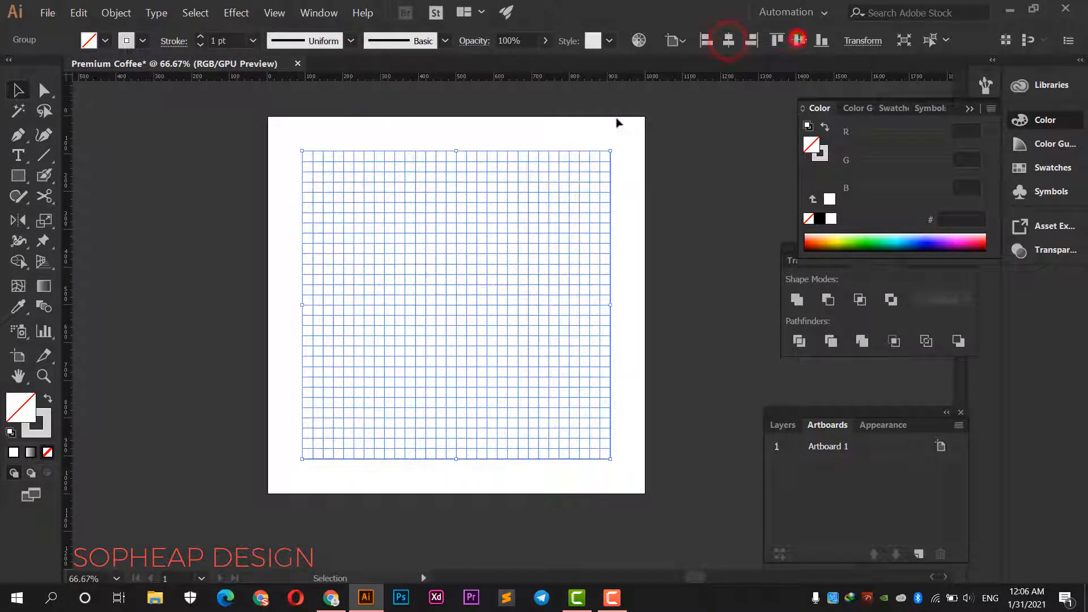
# - Lock the selected grid group in place
pyautogui.click(116, 12)
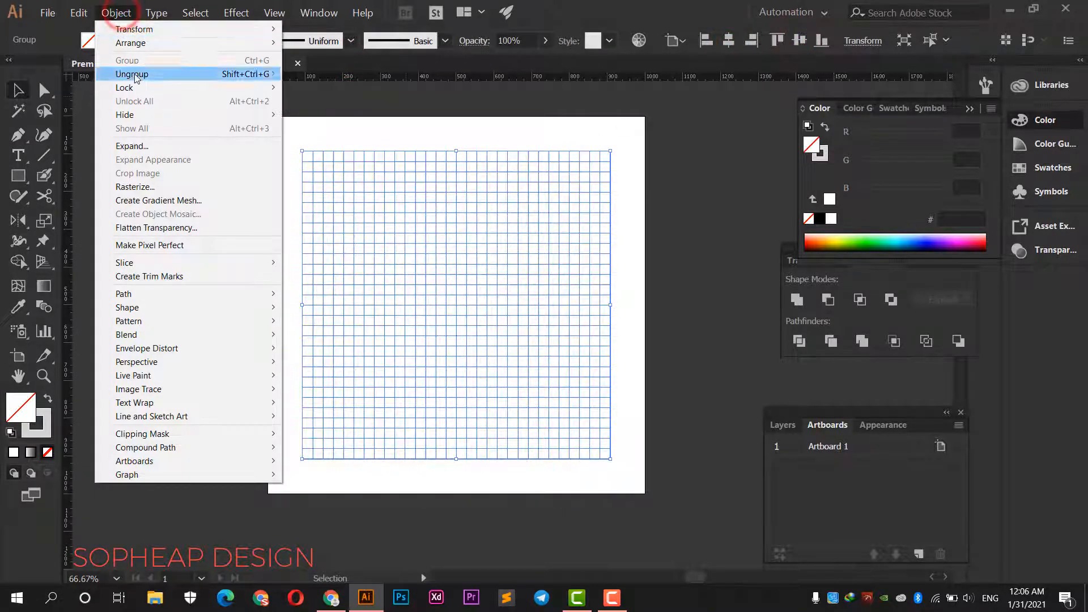
pyautogui.click(139, 87)
pyautogui.click(383, 90)
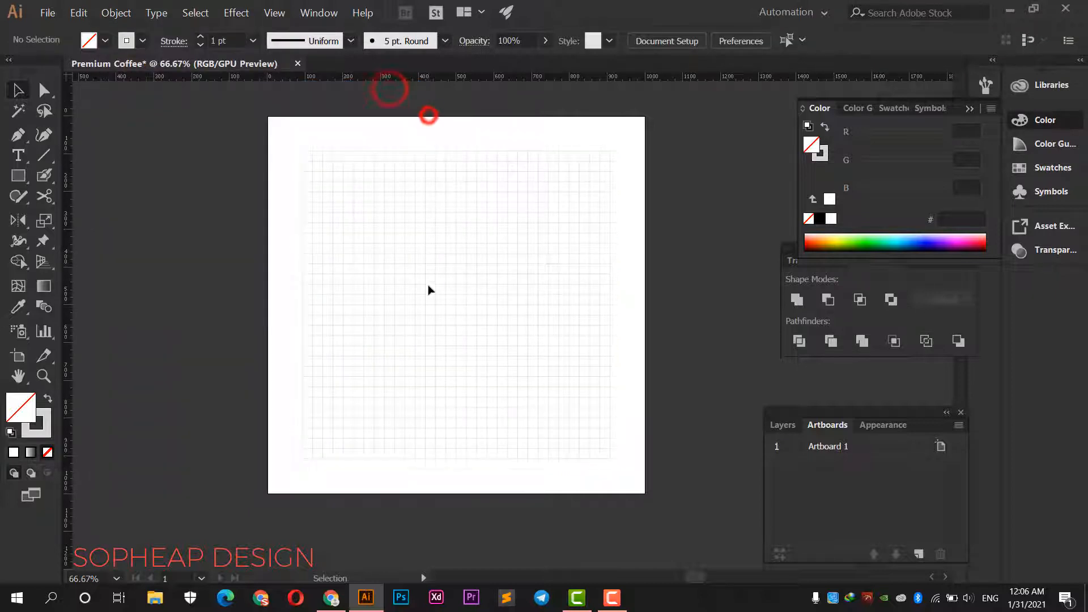
# - Draw a vertical ellipse about 6 grid cells wide and 10 cells tall near the middle of the grid
pyautogui.scroll(2, 428, 245)
pyautogui.scroll(-1, 374, 290)
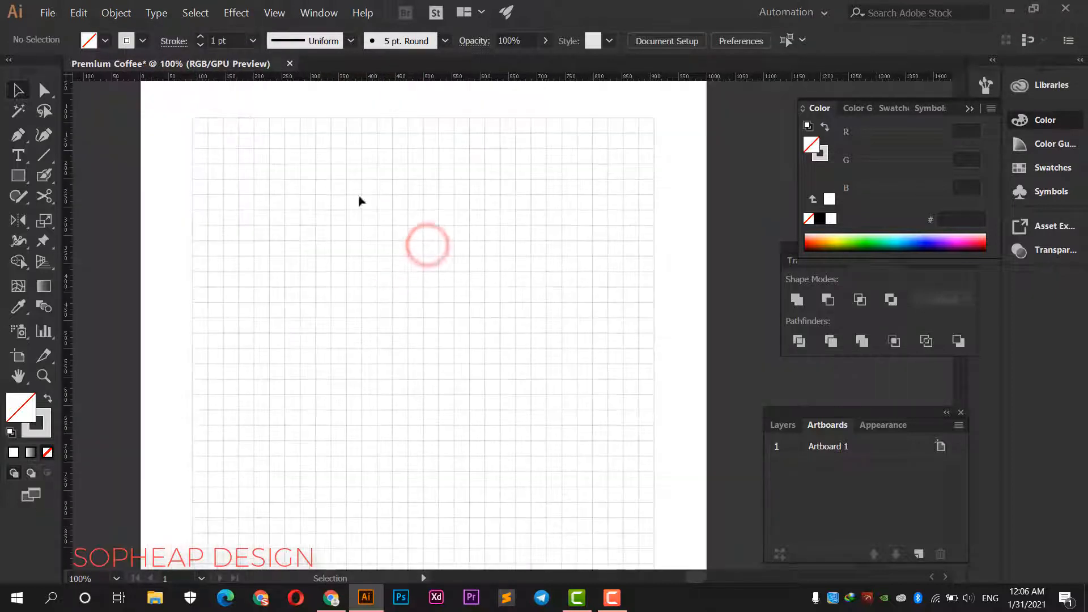
pyautogui.click(18, 172)
pyautogui.click(69, 217)
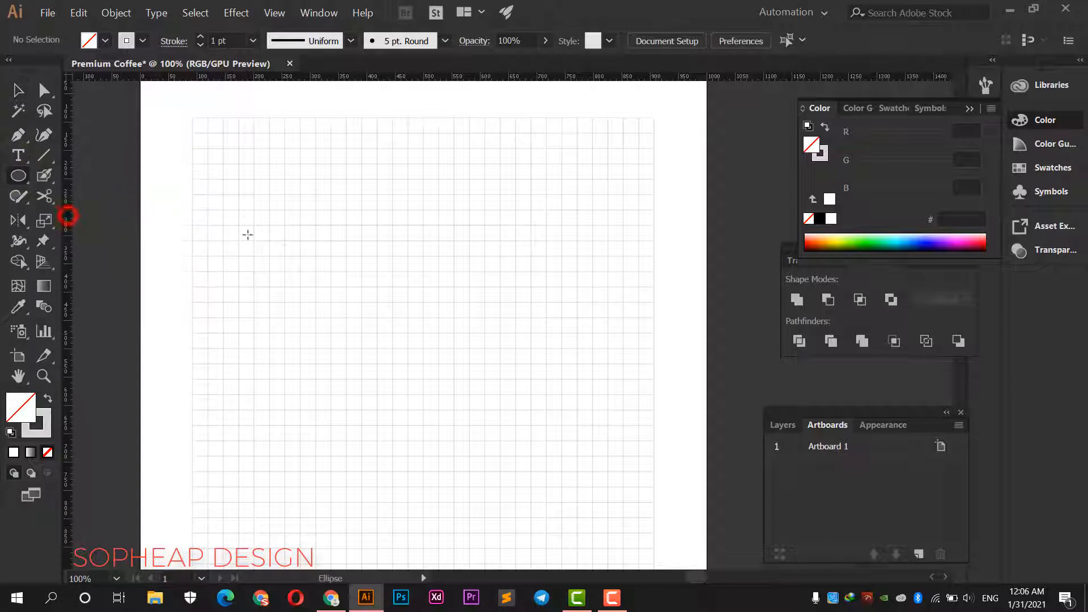
pyautogui.moveTo(408, 239); pyautogui.dragTo(500, 394)
pyautogui.click(20, 90)
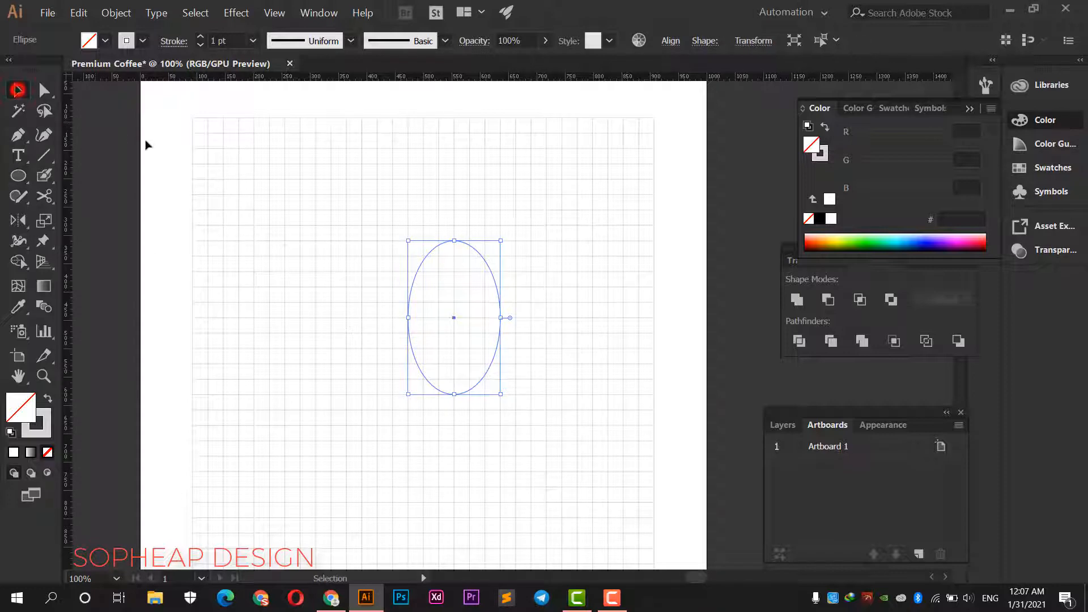
# - Give the ellipse a black stroke and apply the 5 pt. Round brush to it
pyautogui.click(160, 144)
pyautogui.click(349, 204)
pyautogui.hotkey('ctrl', 'a')
pyautogui.click(142, 39)
pyautogui.click(21, 115)
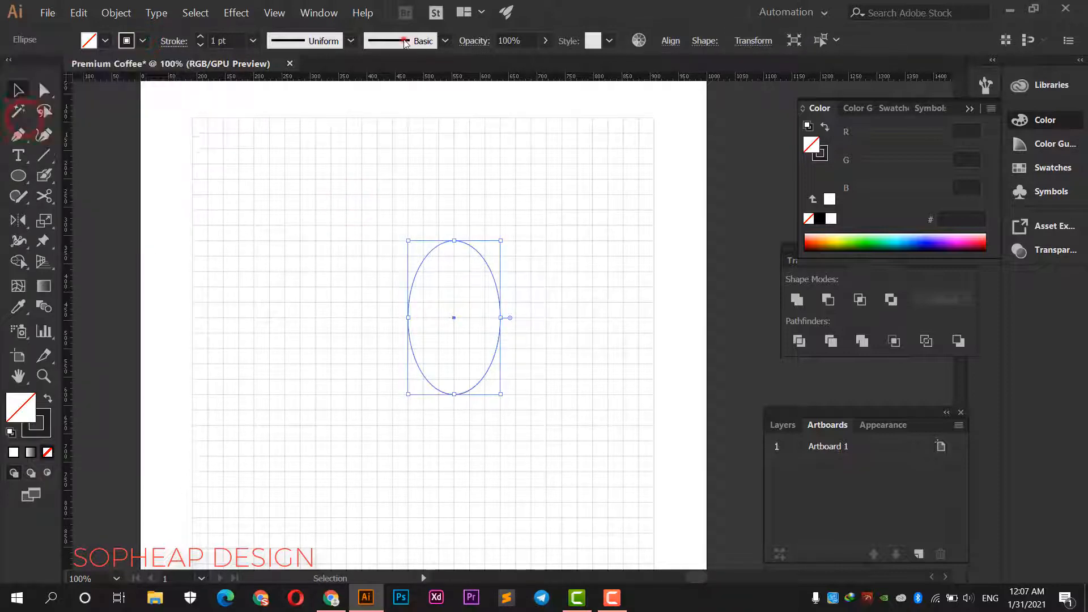
pyautogui.click(403, 40)
pyautogui.click(292, 85)
pyautogui.click(569, 231)
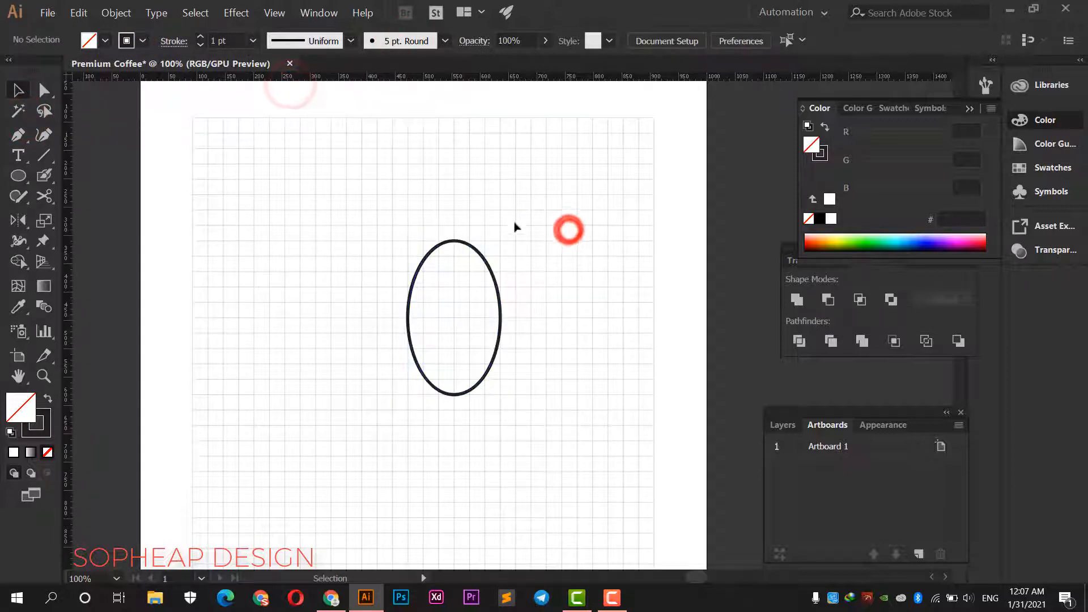
# - Draw an S-curve with the Pen tool from the ellipse's top point through its center to its bottom point
pyautogui.scroll(1, 527, 288)
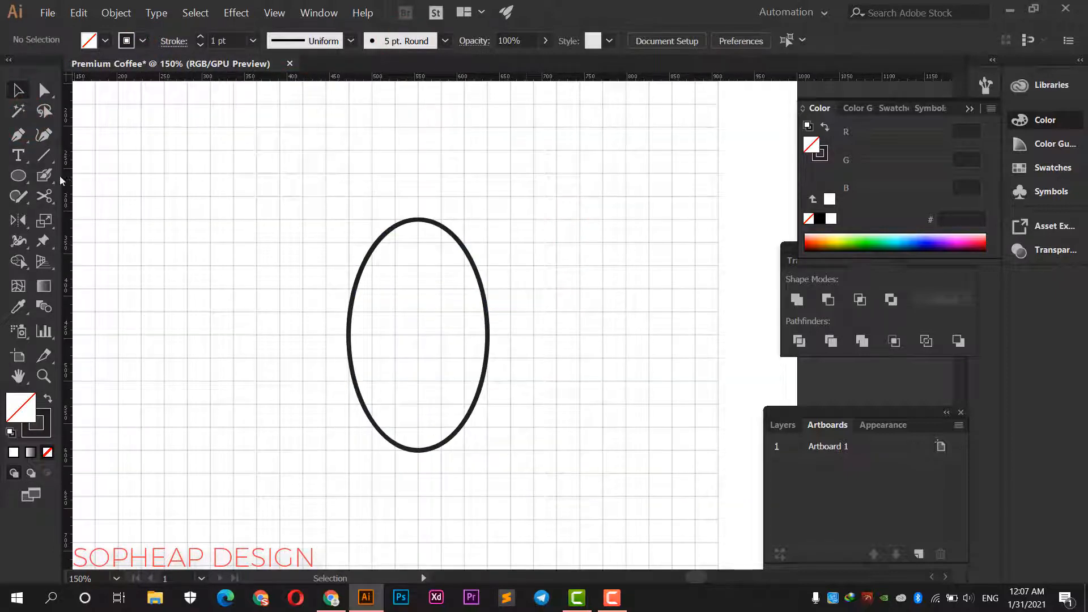
pyautogui.click(419, 220)
pyautogui.moveTo(418, 335); pyautogui.dragTo(467, 406)
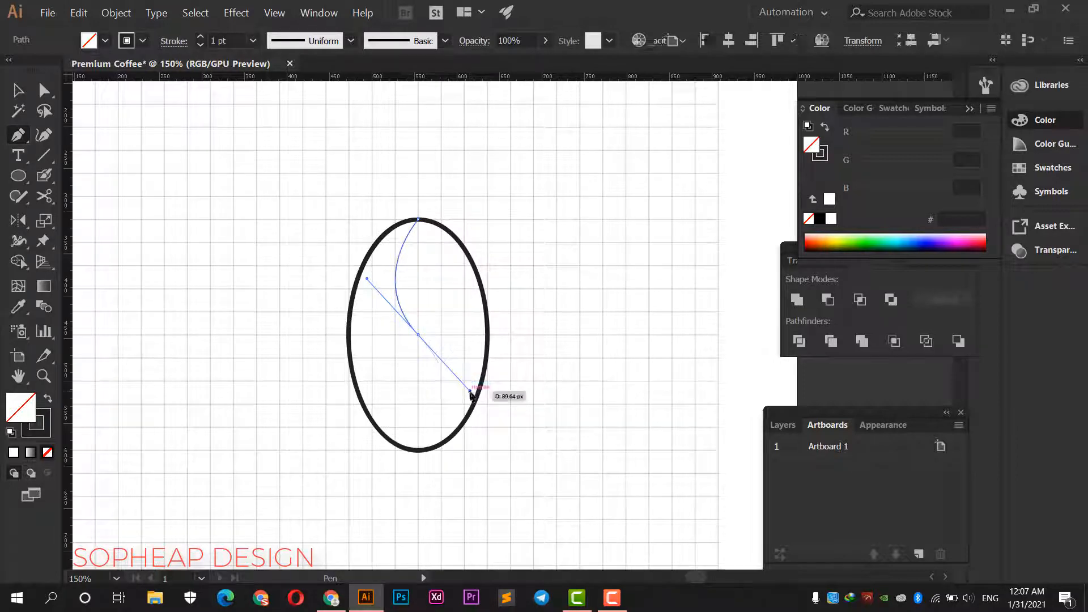
pyautogui.click(418, 450)
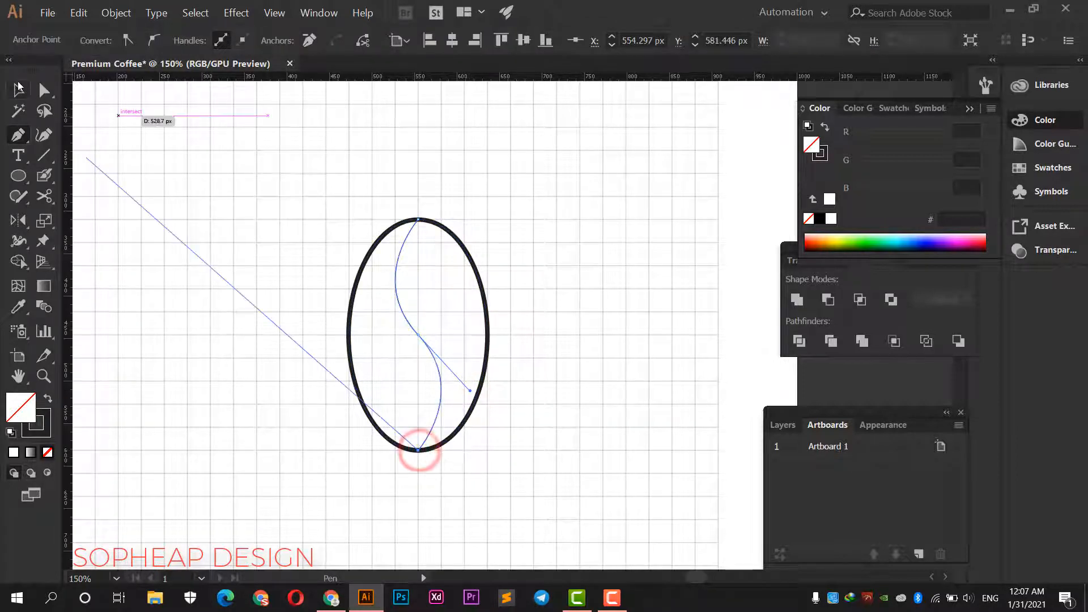
pyautogui.click(18, 90)
pyautogui.click(144, 179)
# - Apply the 5 pt. Round brush to the S-curve inside the ellipse
pyautogui.moveTo(438, 307); pyautogui.dragTo(413, 333)
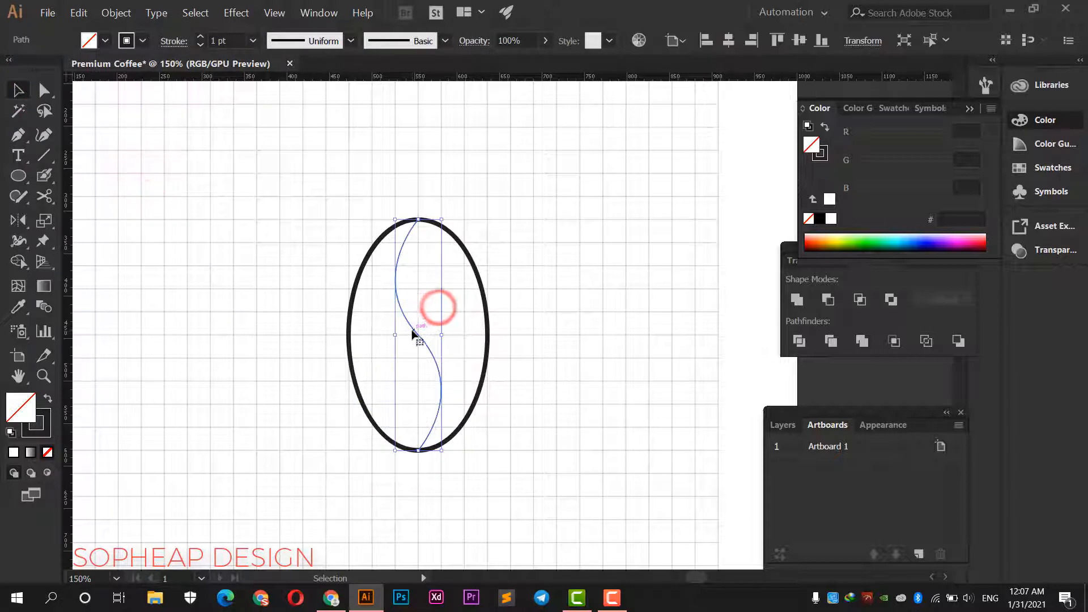
pyautogui.click(377, 41)
pyautogui.click(289, 77)
pyautogui.click(252, 187)
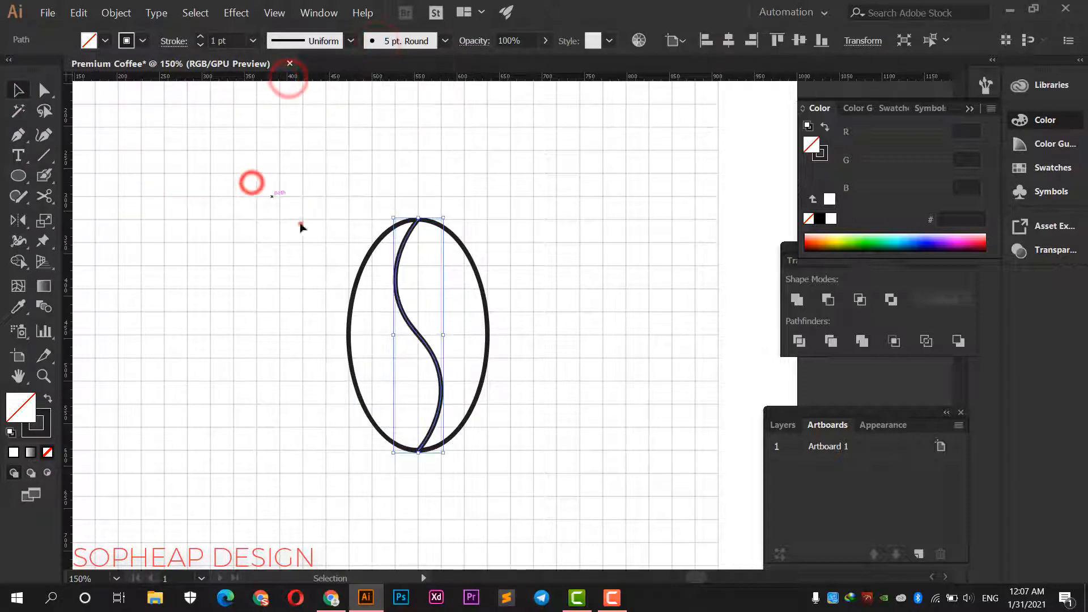
# - Group the ellipse and S-curve, scale the bean about its center to about 6 grid cells tall, and set its stroke to 1 pt
pyautogui.moveTo(300, 224); pyautogui.dragTo(459, 328)
pyautogui.rightClick(401, 287)
pyautogui.click(440, 363)
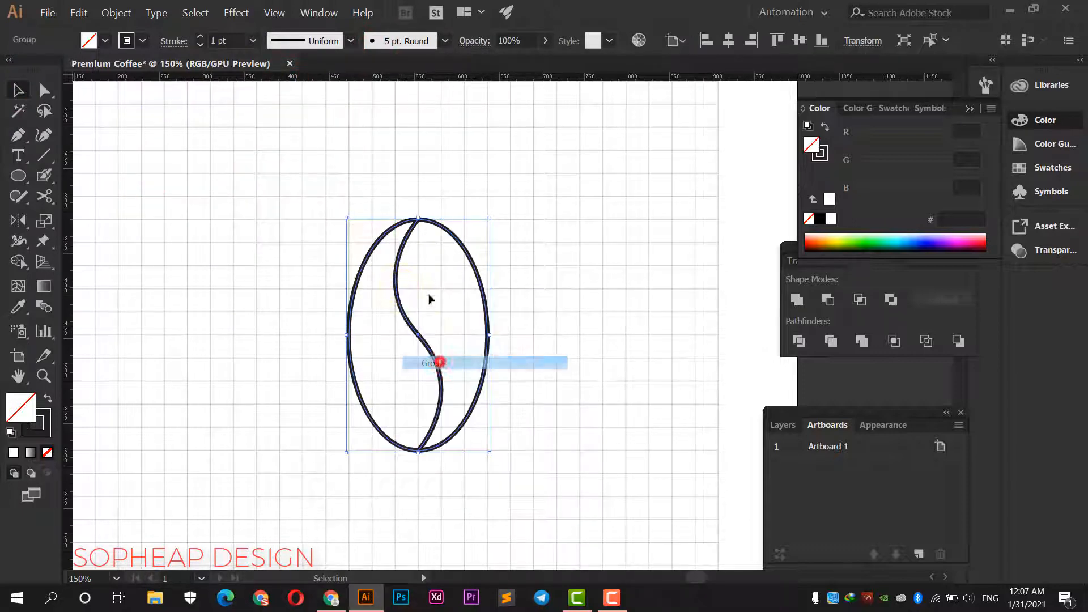
pyautogui.moveTo(417, 218); pyautogui.dragTo(419, 266)
pyautogui.click(252, 40)
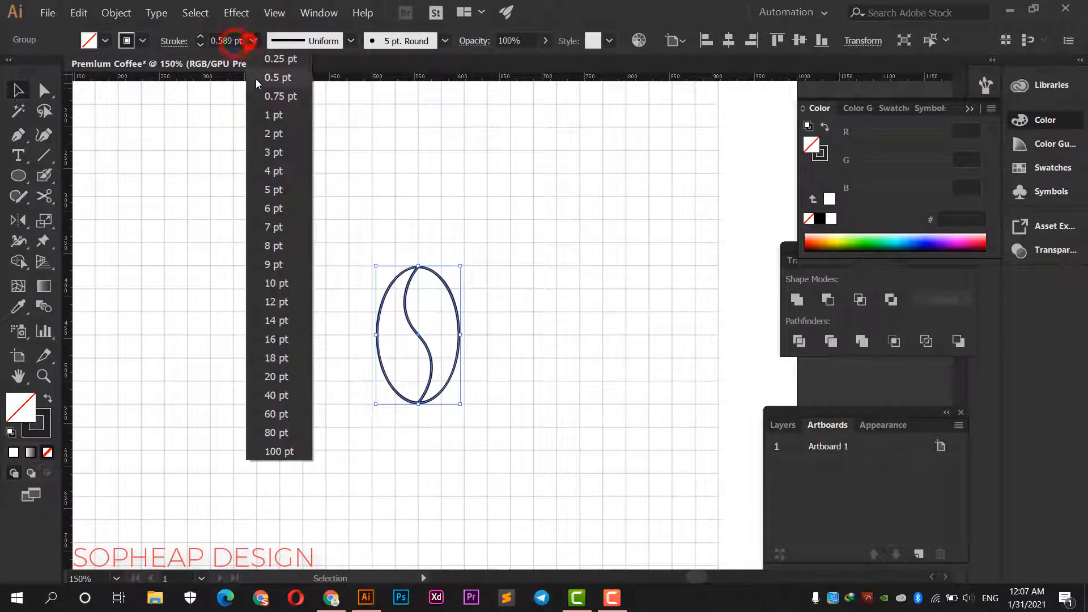
pyautogui.click(275, 115)
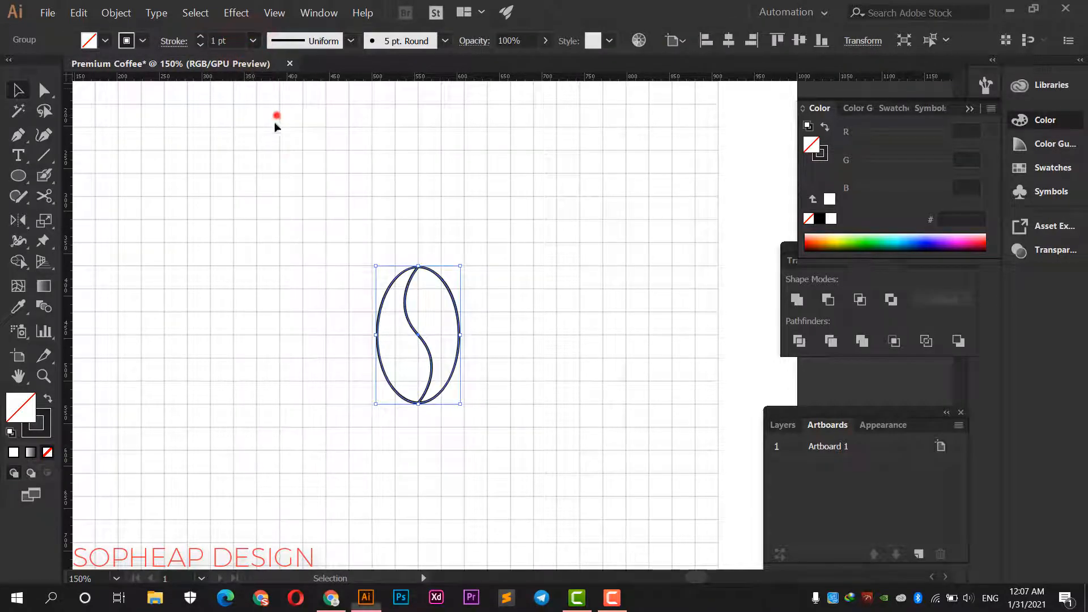
pyautogui.click(270, 163)
# - Draw a circle about 6 grid cells in diameter below and to the left of the coffee bean
pyautogui.scroll(2, 257, 207)
pyautogui.scroll(-2, 253, 242)
pyautogui.scroll(-2, 280, 271)
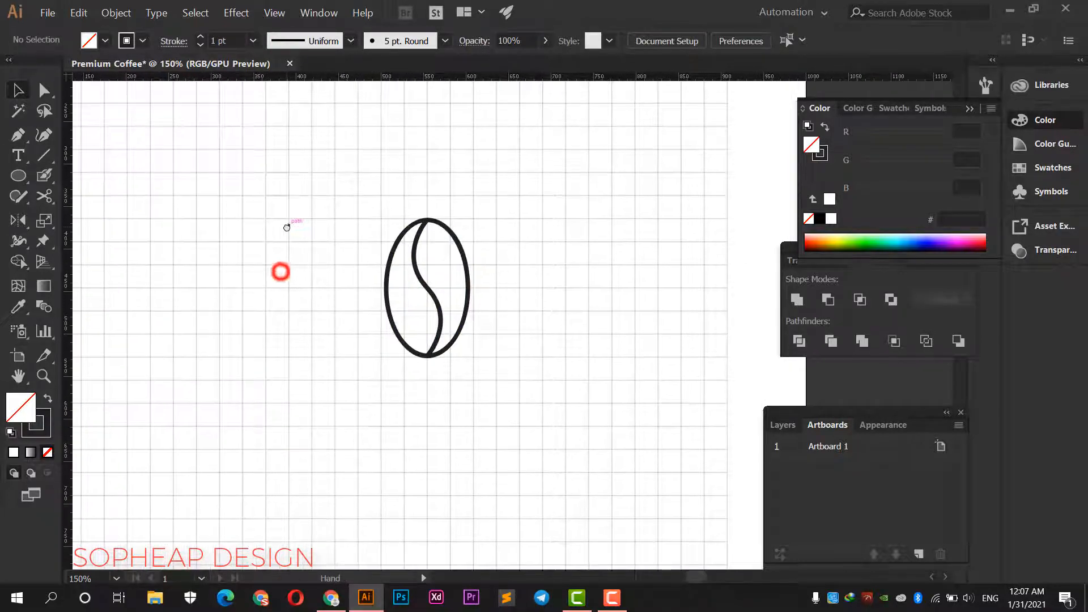
pyautogui.click(17, 175)
pyautogui.scroll(2, 356, 340)
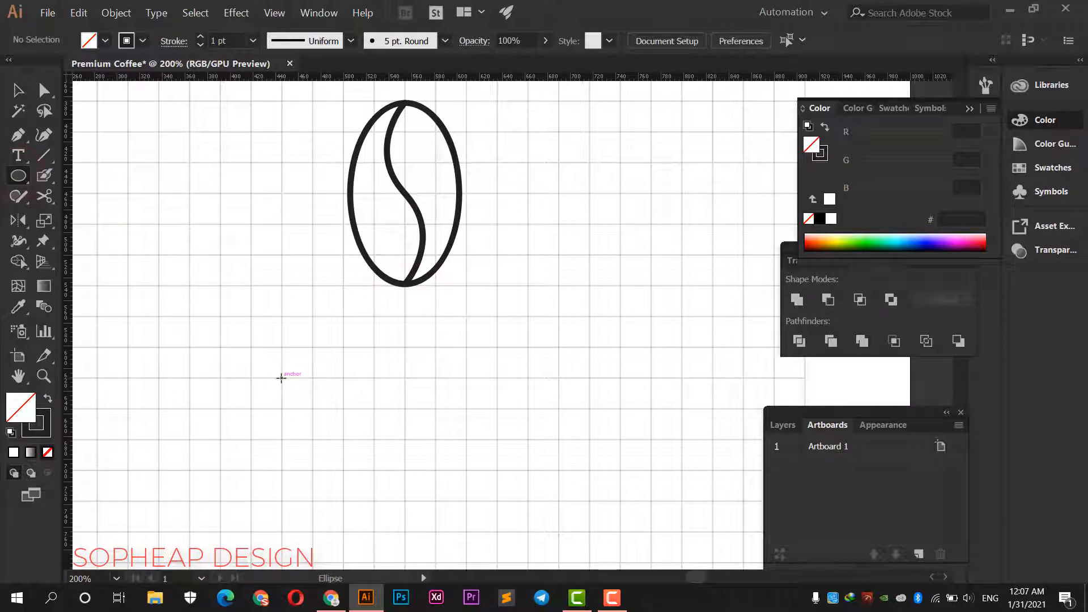
pyautogui.moveTo(281, 378); pyautogui.dragTo(370, 431)
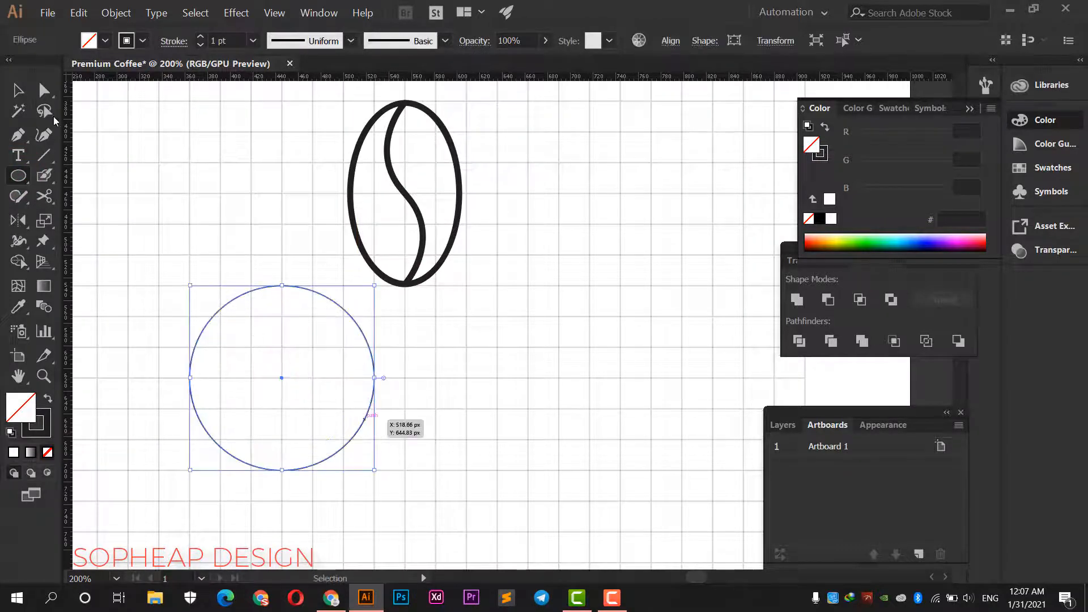
pyautogui.click(21, 89)
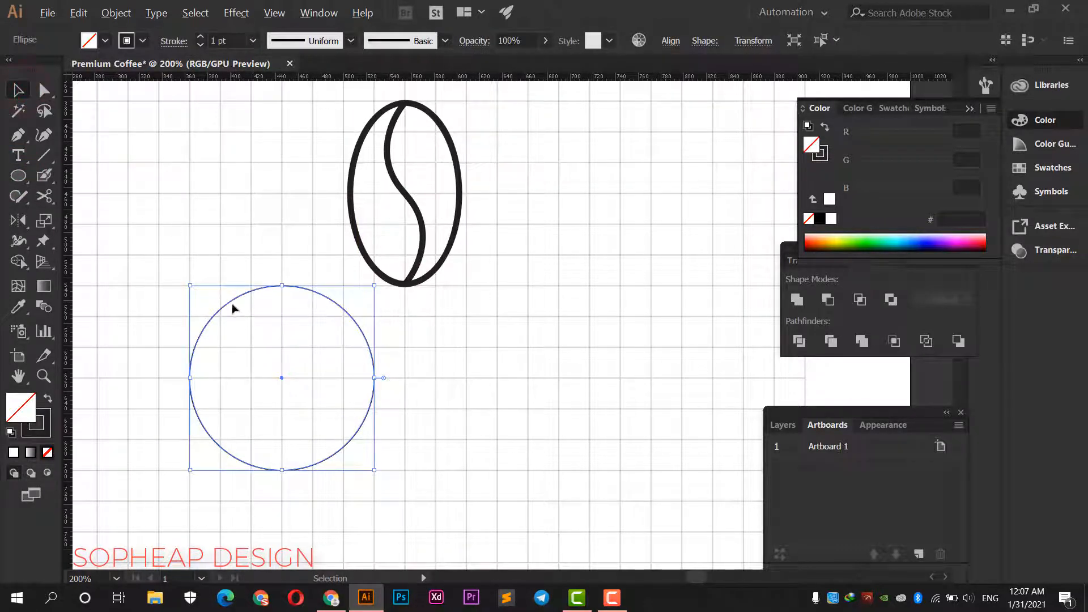
# - Duplicate the circle 3 grid cells to the right and keep only the overlapping leaf shape using the Shape Builder tool
pyautogui.moveTo(231, 303); pyautogui.dragTo(323, 318)
pyautogui.moveTo(267, 265); pyautogui.dragTo(326, 338)
pyautogui.click(21, 260)
pyautogui.moveTo(123, 284); pyautogui.dragTo(226, 340)
pyautogui.moveTo(505, 359); pyautogui.dragTo(397, 357)
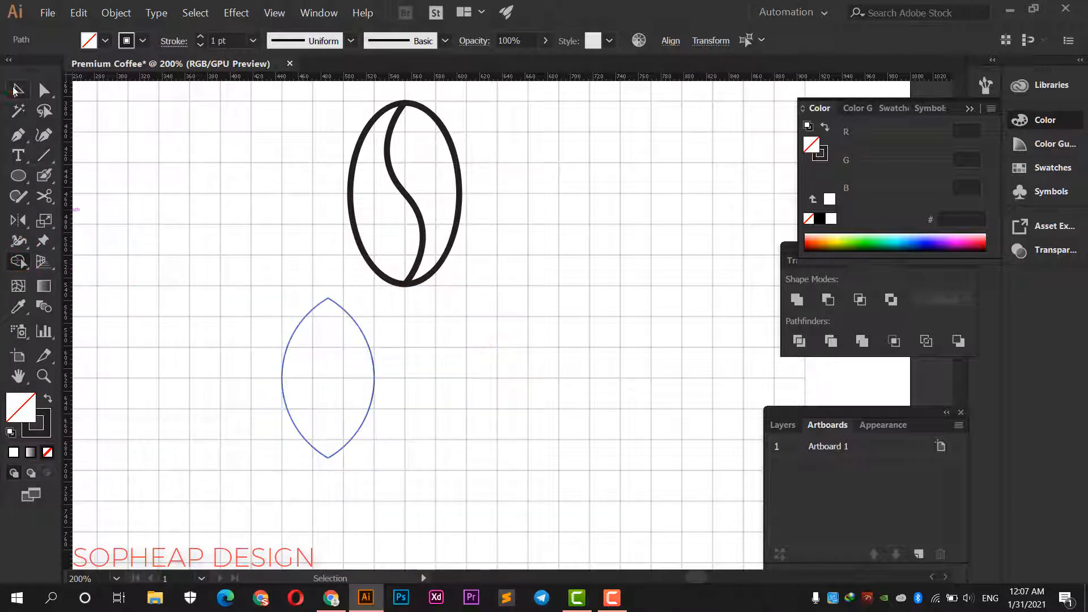
pyautogui.click(203, 320)
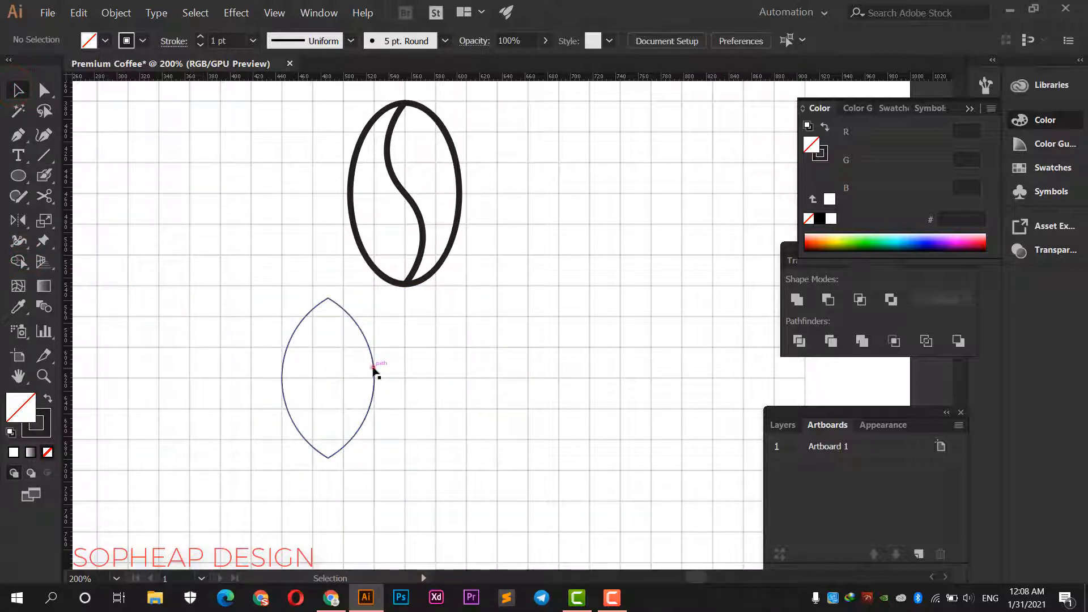
# - Duplicate the leaf shape 1.5 grid cells to the left and delete the original leaf
pyautogui.moveTo(372, 371); pyautogui.dragTo(331, 378)
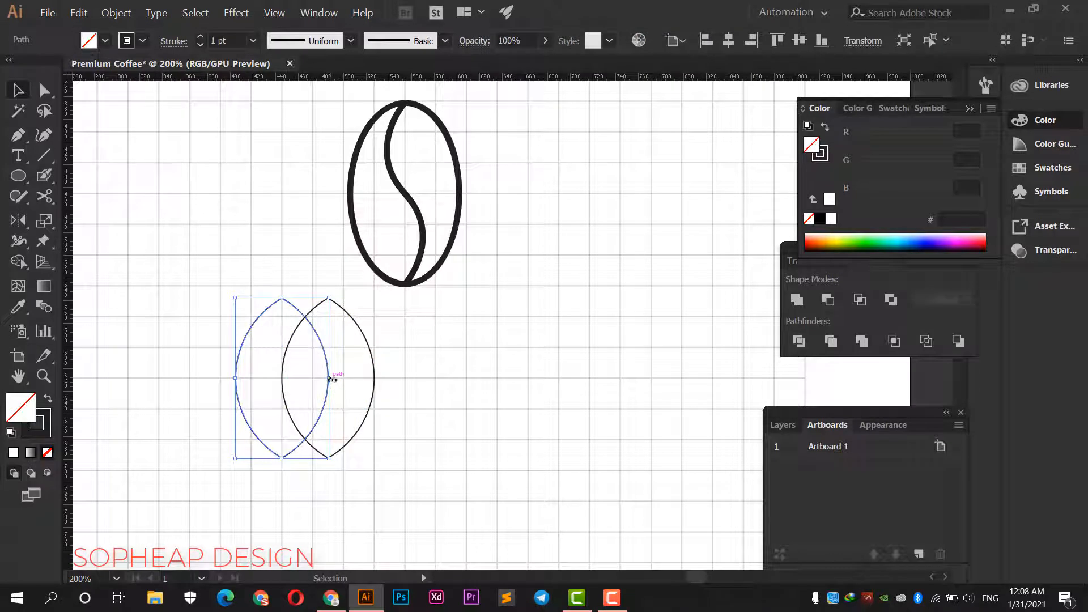
pyautogui.click(379, 378)
pyautogui.click(373, 374)
pyautogui.press('Delete')
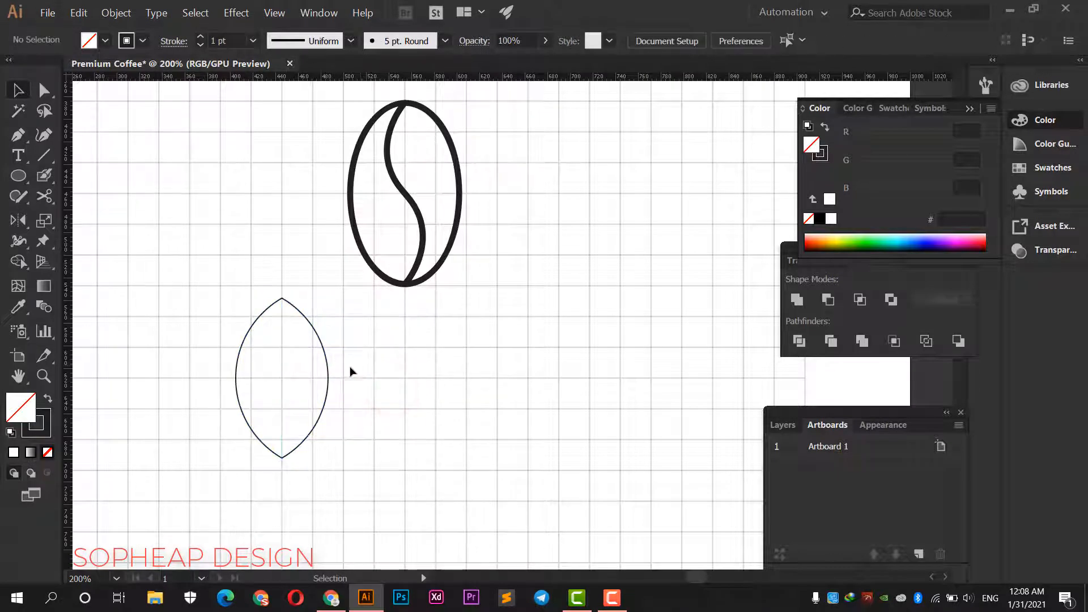
# - Narrow the leaf symmetrically about its center to 2 grid cells wide
pyautogui.click(329, 380)
pyautogui.moveTo(328, 378); pyautogui.dragTo(313, 377)
pyautogui.click(345, 379)
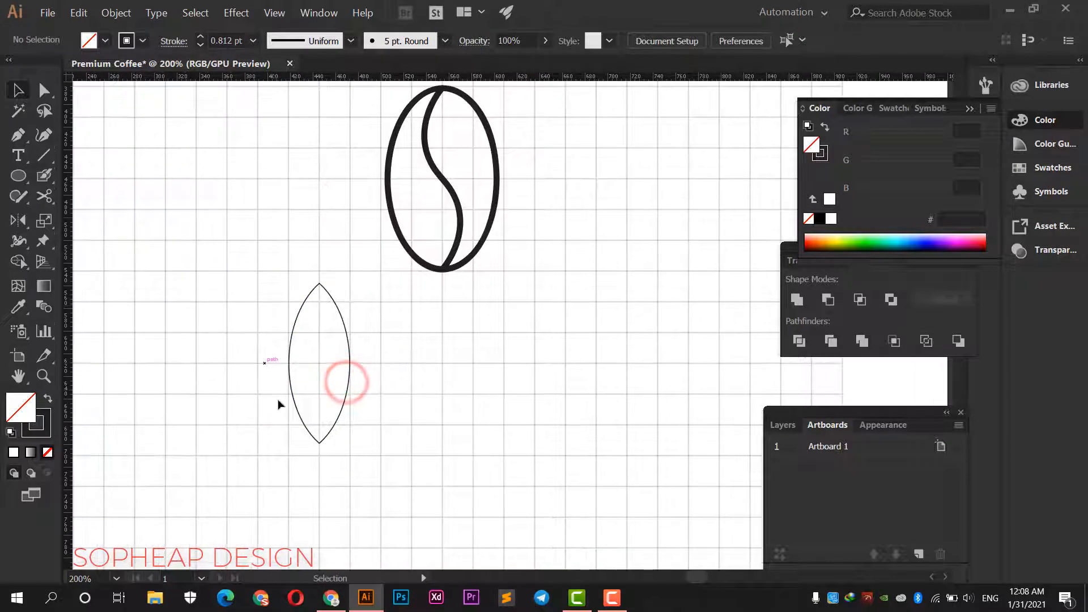
# - Draw a straight vertical midrib line from the leaf's top tip to its bottom tip
pyautogui.scroll(1, 282, 403)
pyautogui.moveTo(361, 435); pyautogui.dragTo(369, 406)
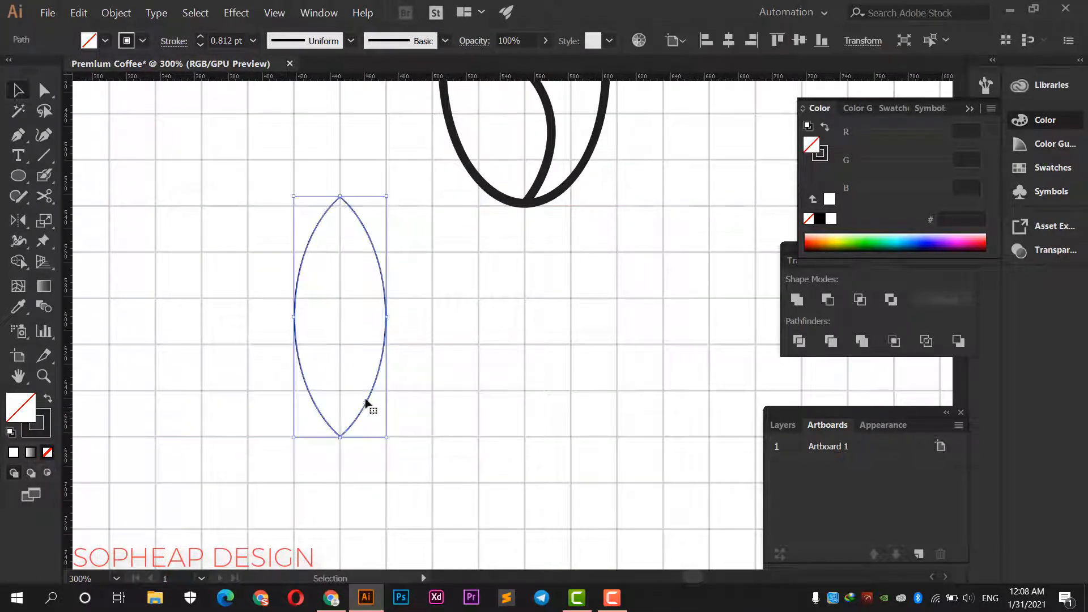
pyautogui.click(438, 358)
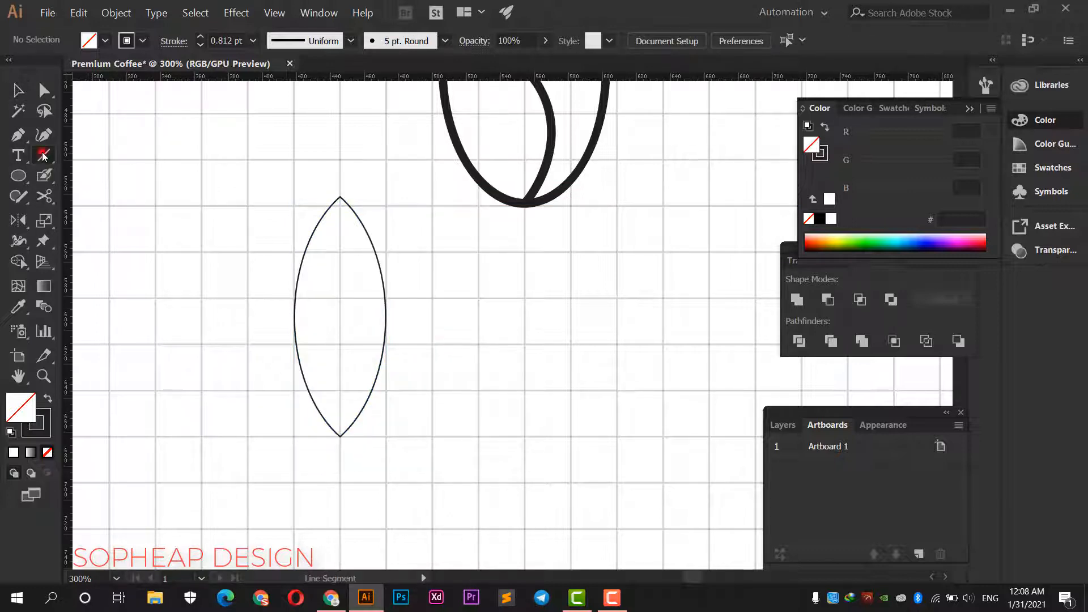
pyautogui.moveTo(340, 197)
pyautogui.mouseDown()
pyautogui.moveTo(361, 417)
pyautogui.moveTo(340, 436)
pyautogui.mouseUp()
pyautogui.click(19, 89)
pyautogui.click(113, 141)
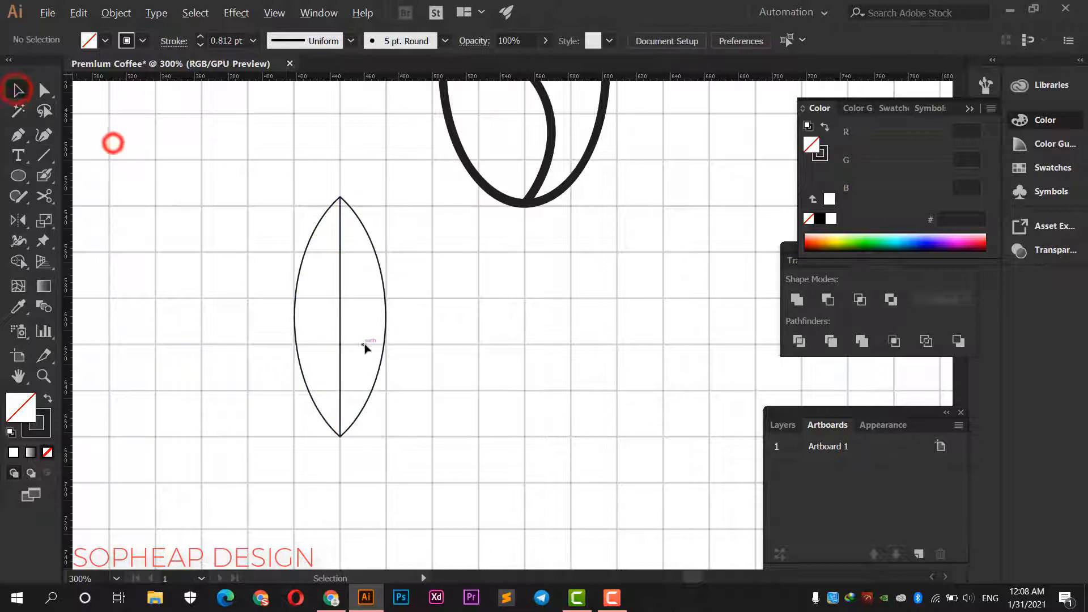
# - Draw three diagonal veins from the midrib up to the leaf's right edge, starting one, two and three grid cells above the bottom tip
pyautogui.scroll(1, 365, 342)
pyautogui.moveTo(363, 340); pyautogui.dragTo(352, 384)
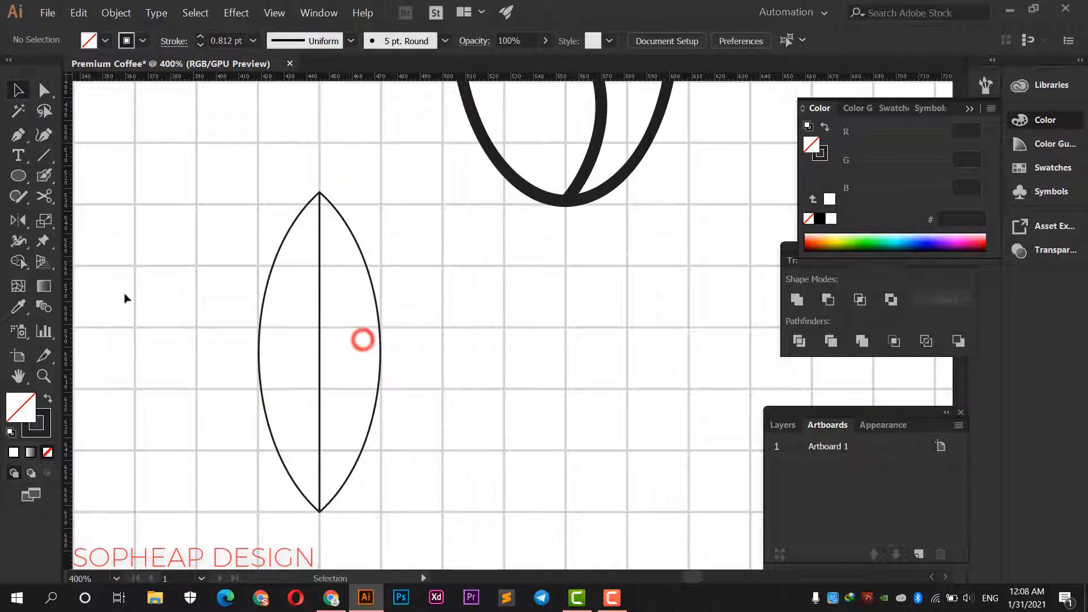
pyautogui.click(19, 138)
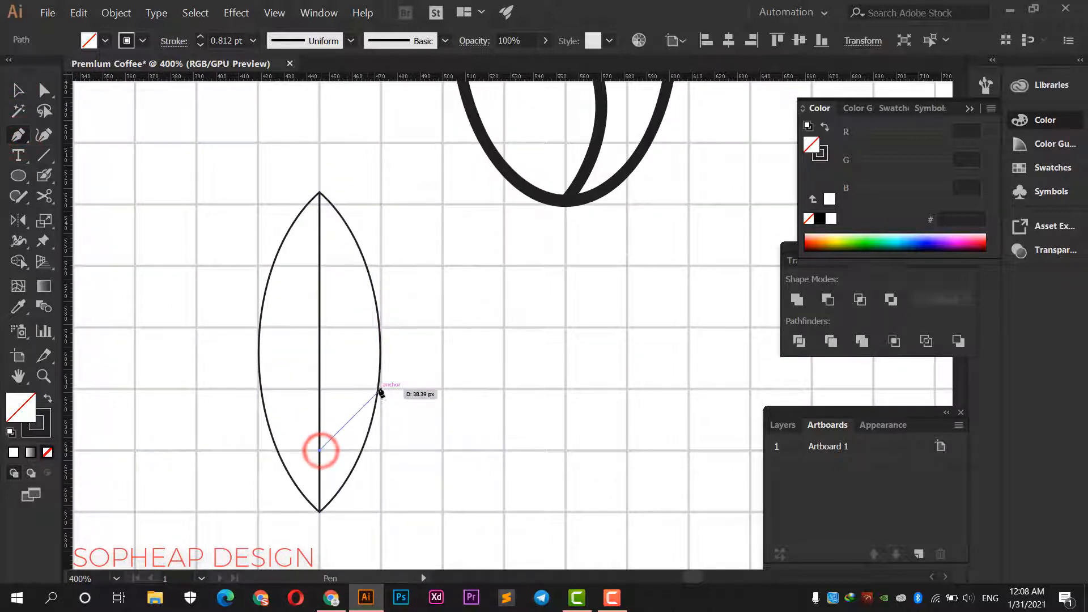
pyautogui.click(378, 389)
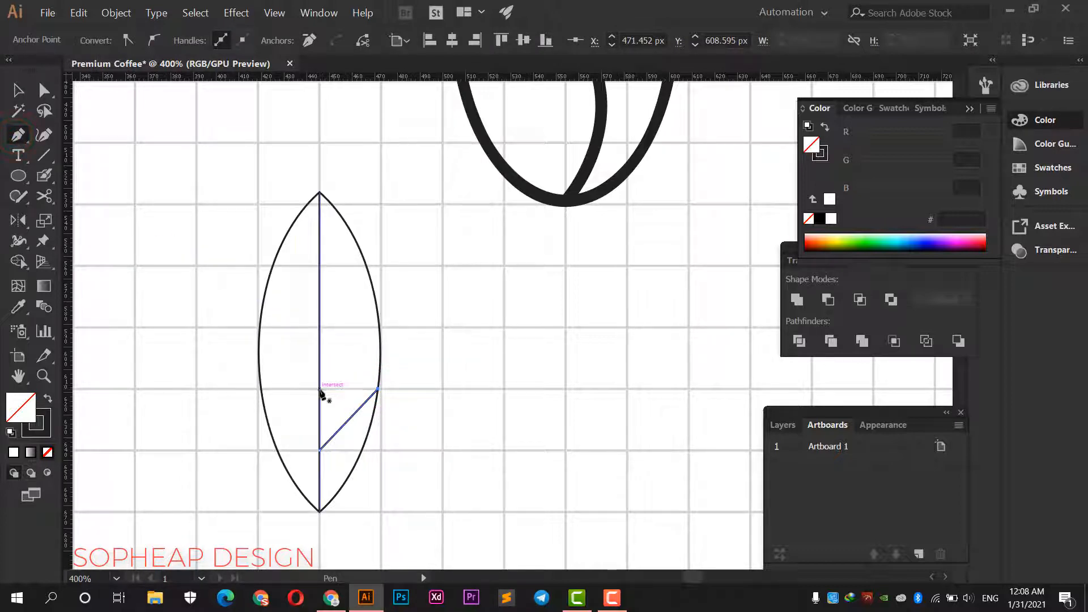
pyautogui.click(321, 389)
pyautogui.click(379, 328)
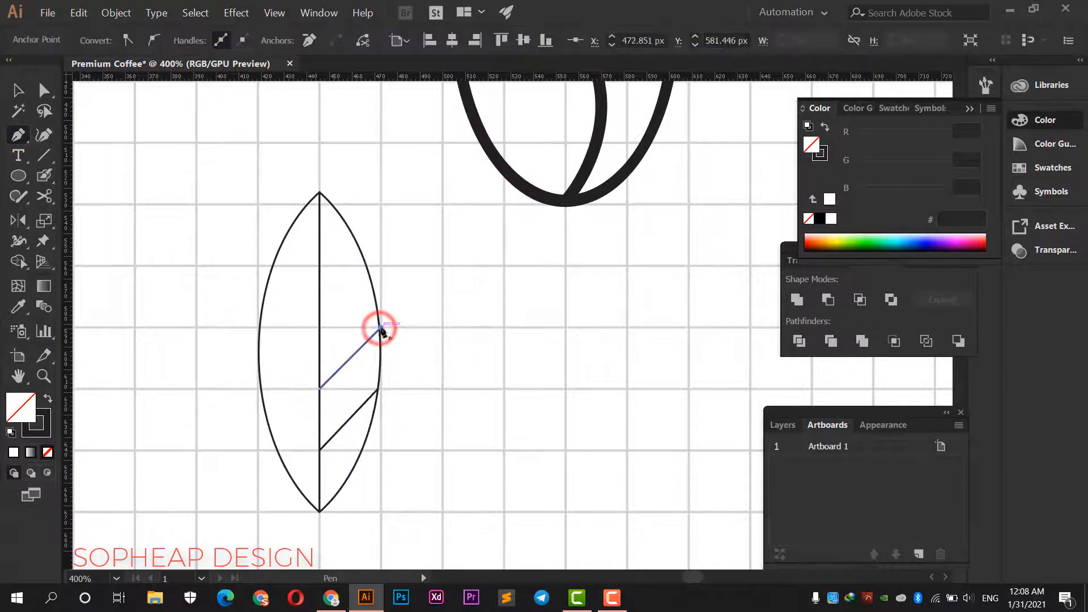
pyautogui.click(18, 91)
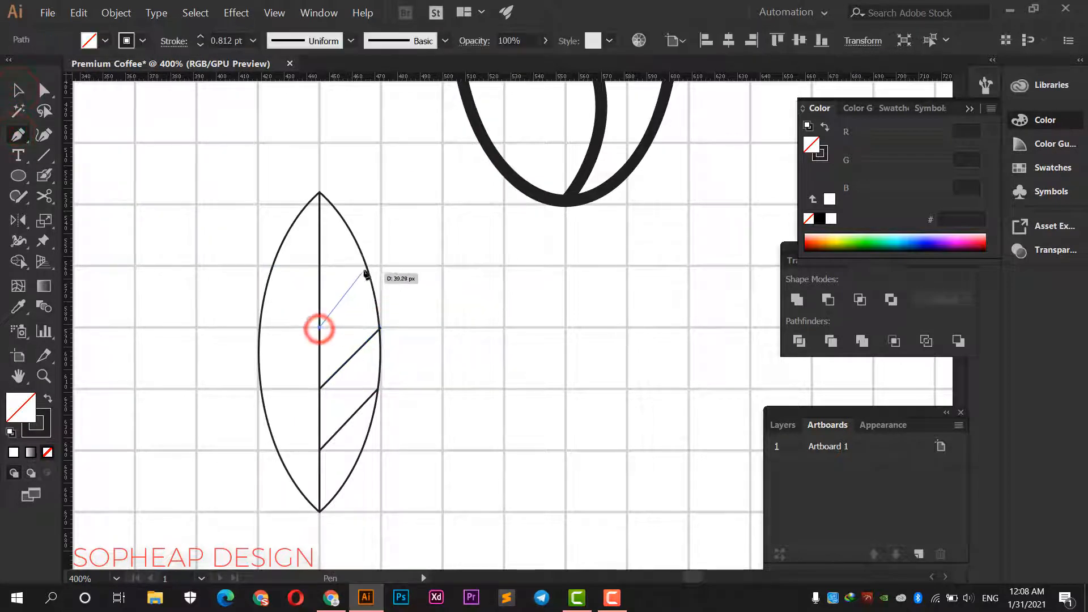
pyautogui.click(365, 267)
pyautogui.click(18, 91)
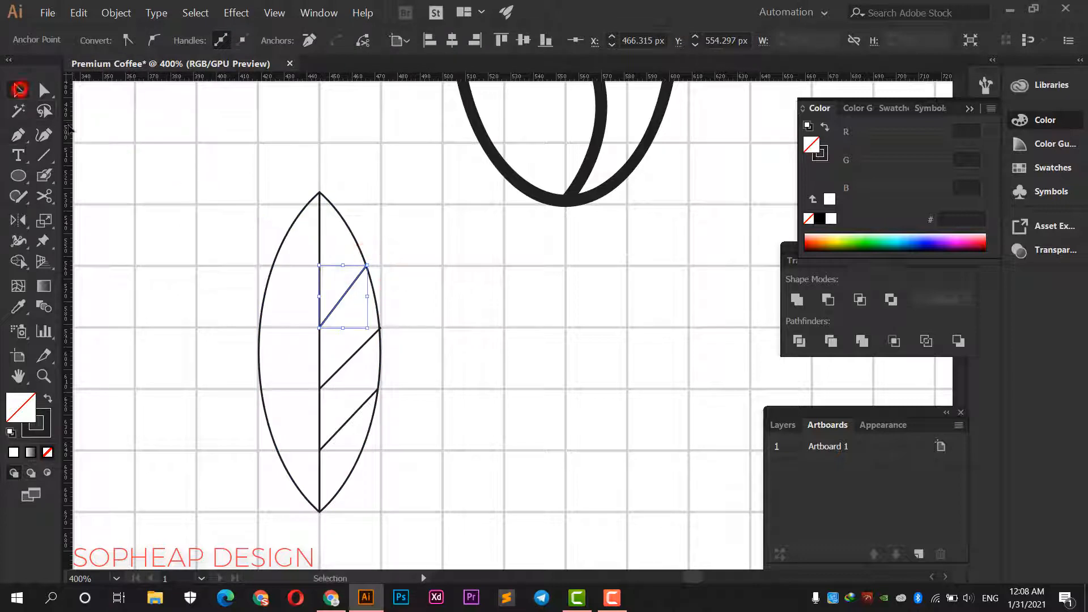
pyautogui.click(127, 147)
# - Create a reflected copy of the three right-side veins across the vertical axis
pyautogui.moveTo(347, 429); pyautogui.dragTo(335, 296)
pyautogui.rightClick(340, 300)
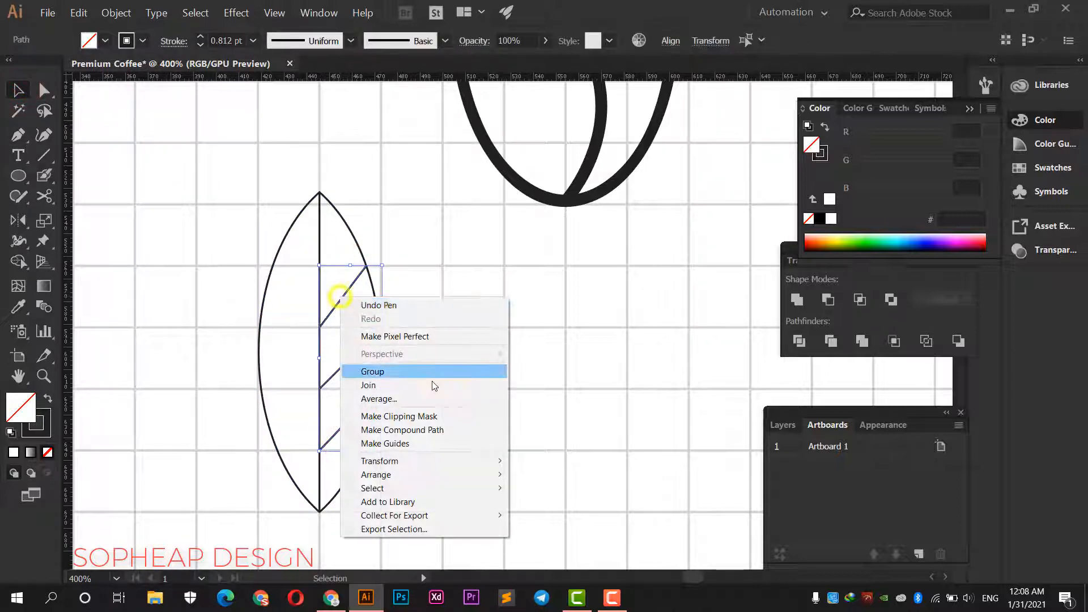
pyautogui.click(451, 460)
pyautogui.click(543, 504)
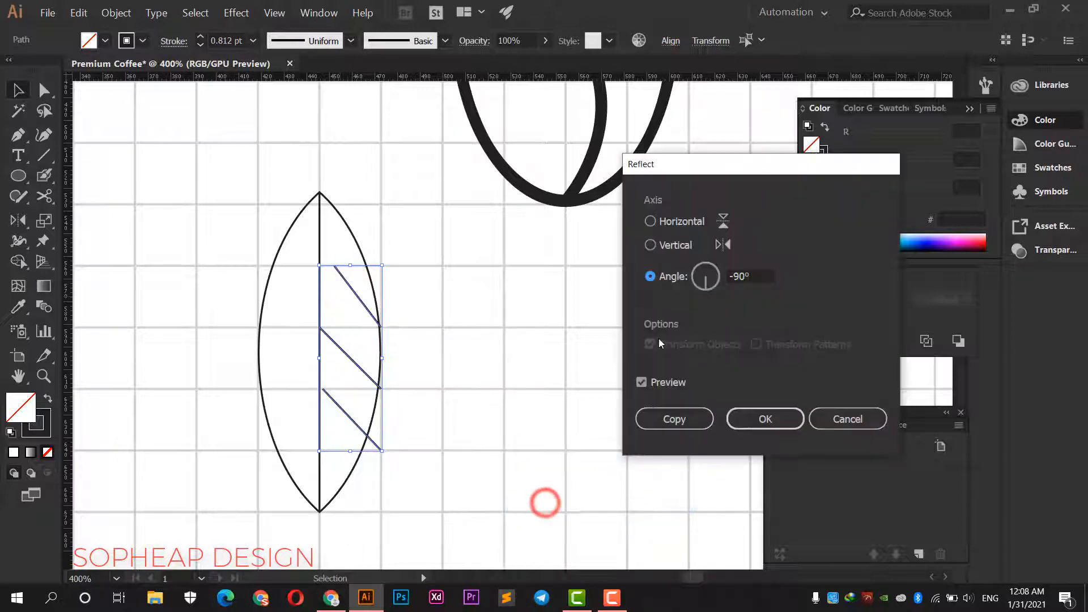
pyautogui.click(687, 417)
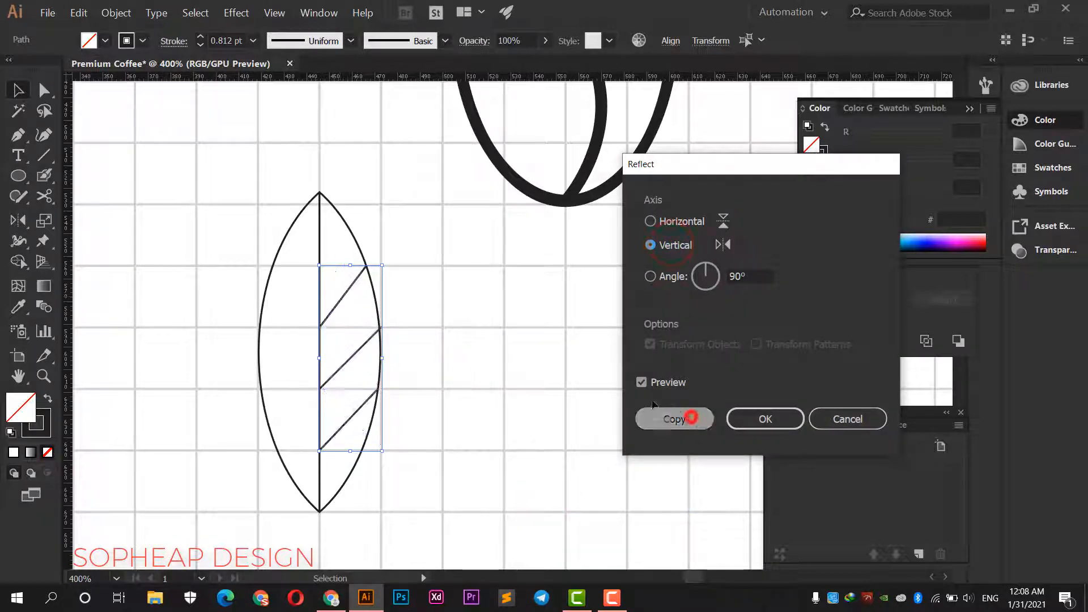
# - Try to move three of the crossing vein lines one grid cell left onto the leaf's left half and undo the move
pyautogui.click(366, 344)
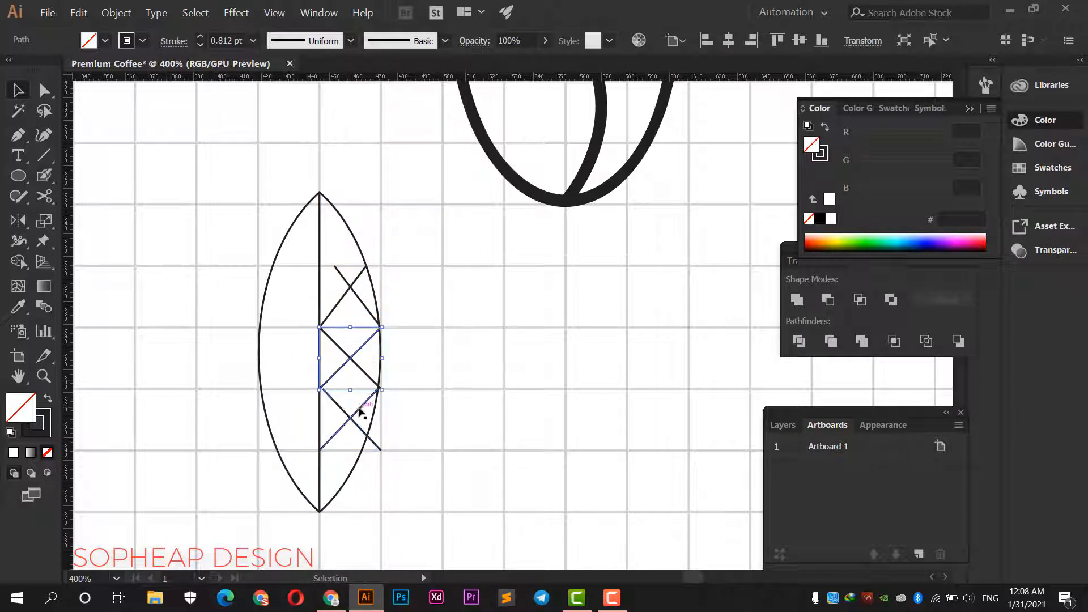
pyautogui.keyDown('shift'); pyautogui.click(364, 372); pyautogui.keyUp('shift')
pyautogui.keyDown('shift'); pyautogui.click(359, 301); pyautogui.keyUp('shift')
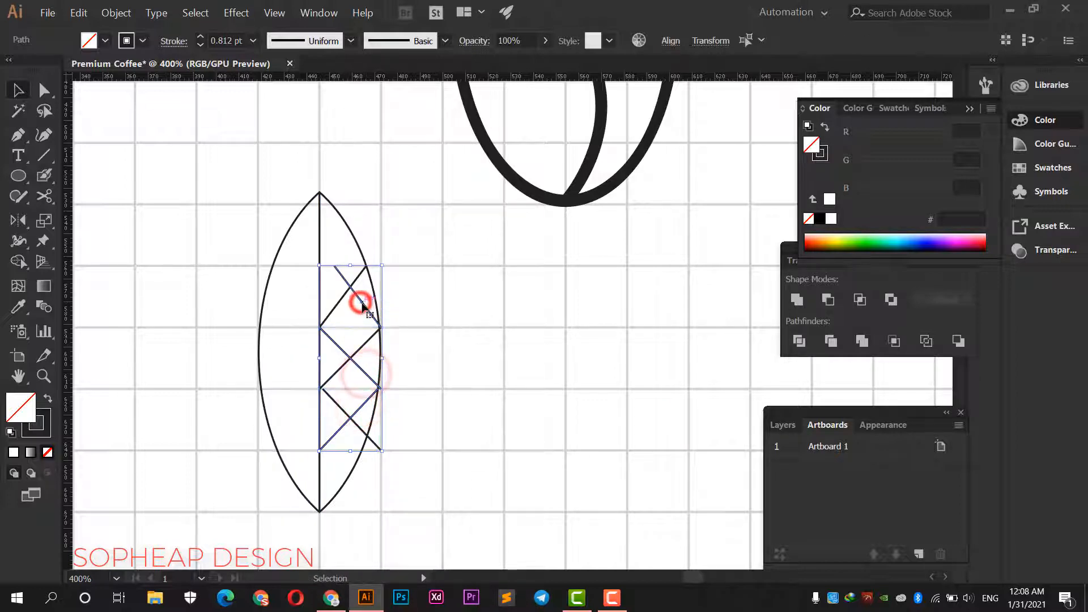
pyautogui.moveTo(361, 304); pyautogui.dragTo(305, 308)
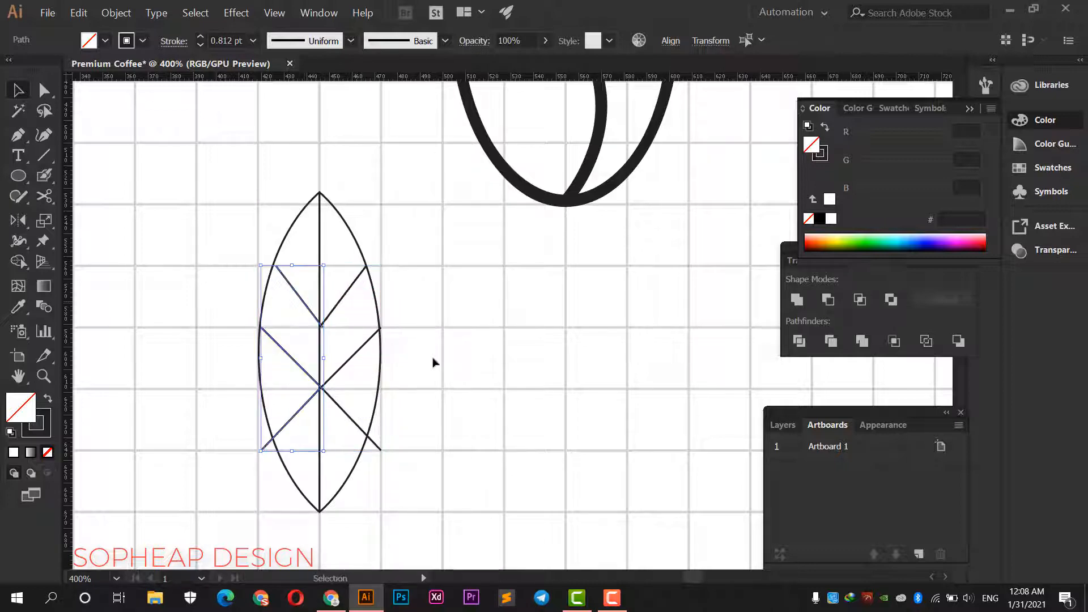
pyautogui.click(432, 360)
pyautogui.hotkey('ctrl', 'z')
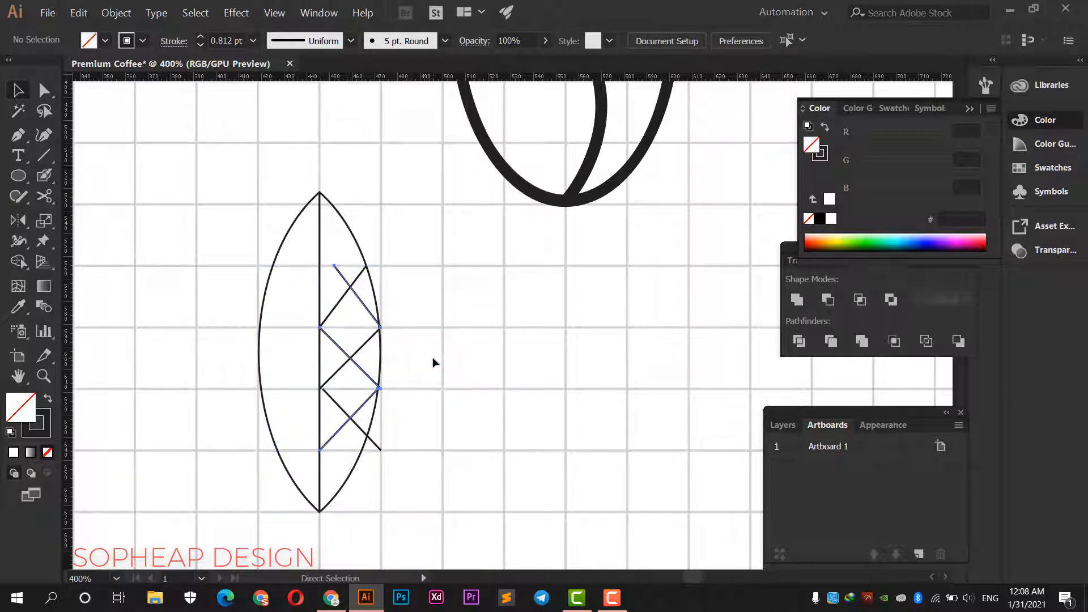
pyautogui.click(432, 368)
# - Move the three mirrored veins one grid cell left so they meet the right-side veins at the midrib
pyautogui.click(363, 431)
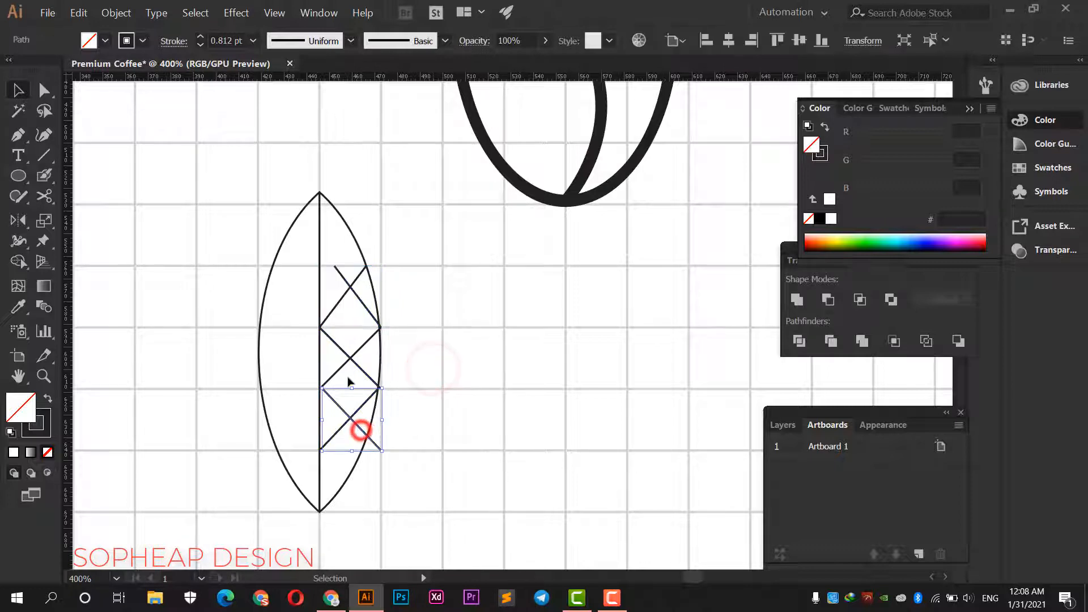
pyautogui.keyDown('shift'); pyautogui.click(336, 346); pyautogui.keyUp('shift')
pyautogui.keyDown('shift'); pyautogui.click(365, 308); pyautogui.keyUp('shift')
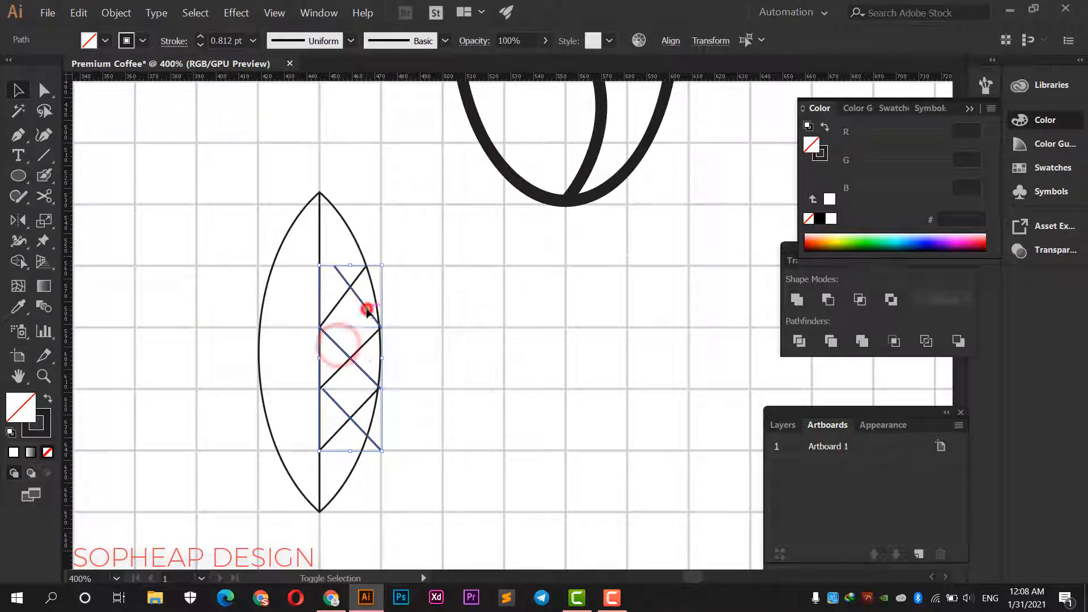
pyautogui.moveTo(370, 379); pyautogui.dragTo(308, 378)
pyautogui.click(426, 359)
# - Group the leaf outline with its midrib and veins and apply the 5 pt. Round brush to the group
pyautogui.scroll(-1, 428, 358)
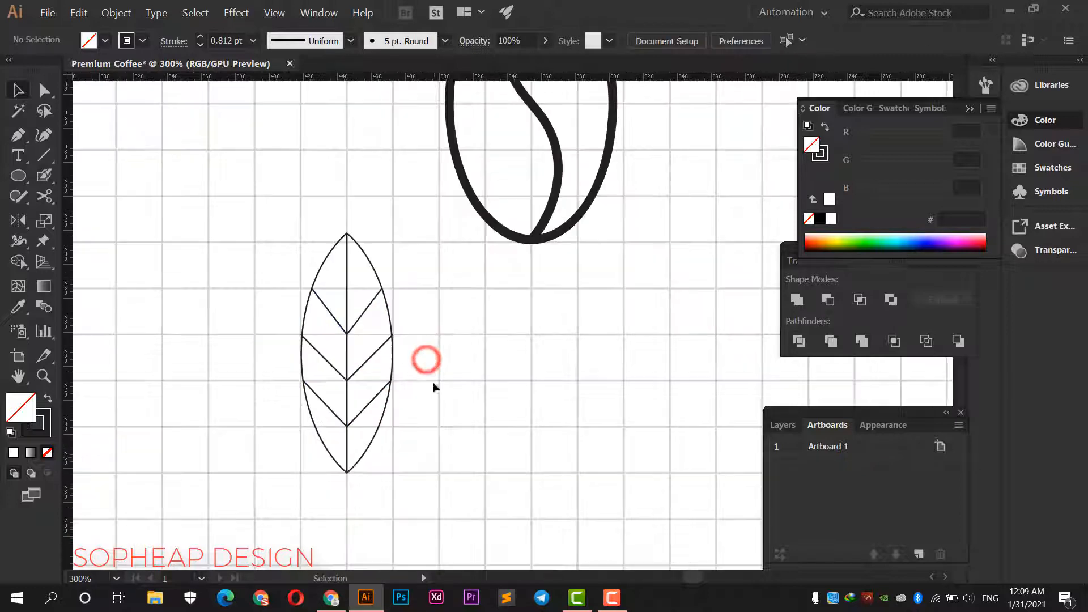
pyautogui.moveTo(451, 463); pyautogui.dragTo(242, 271)
pyautogui.rightClick(342, 324)
pyautogui.click(380, 390)
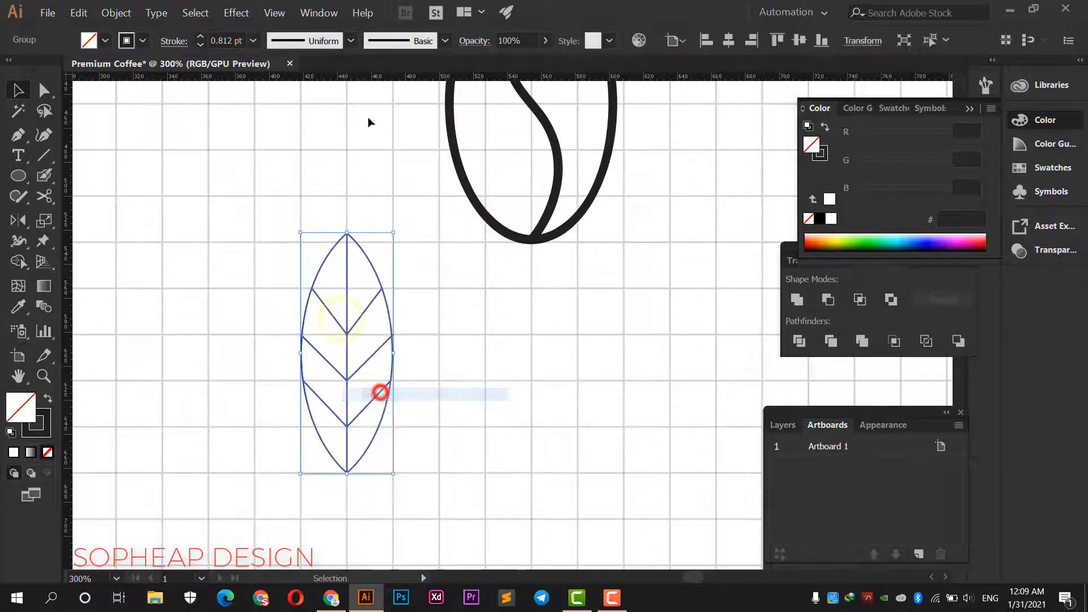
pyautogui.click(389, 41)
pyautogui.click(293, 81)
pyautogui.click(418, 261)
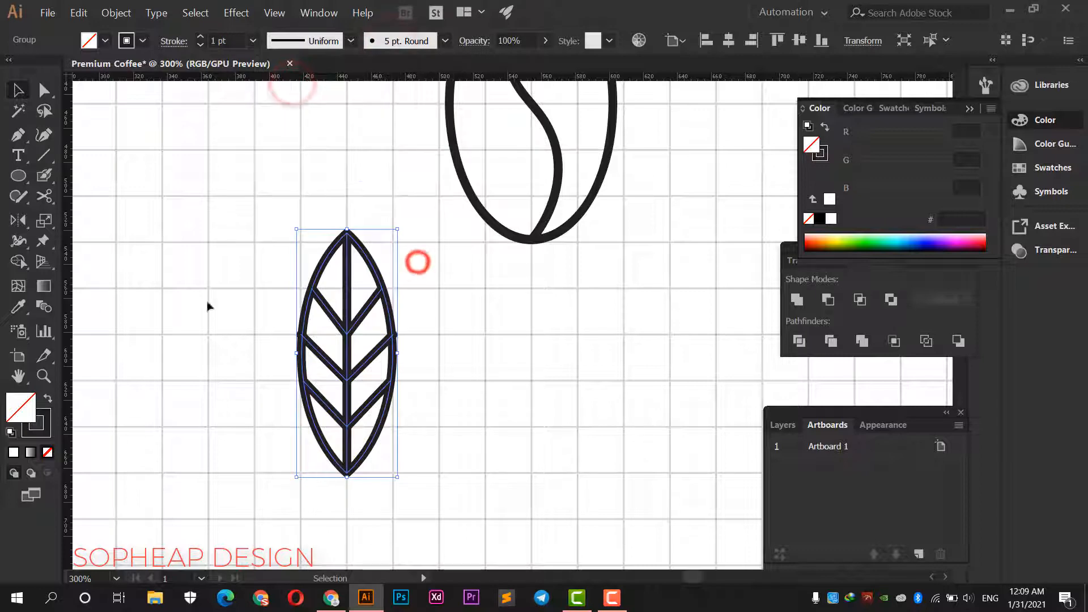
pyautogui.click(185, 282)
# - Rotate the leaf 45° clockwise and place its lower tip on the coffee bean's bottom point
pyautogui.scroll(-2, 222, 343)
pyautogui.moveTo(226, 274); pyautogui.dragTo(334, 351)
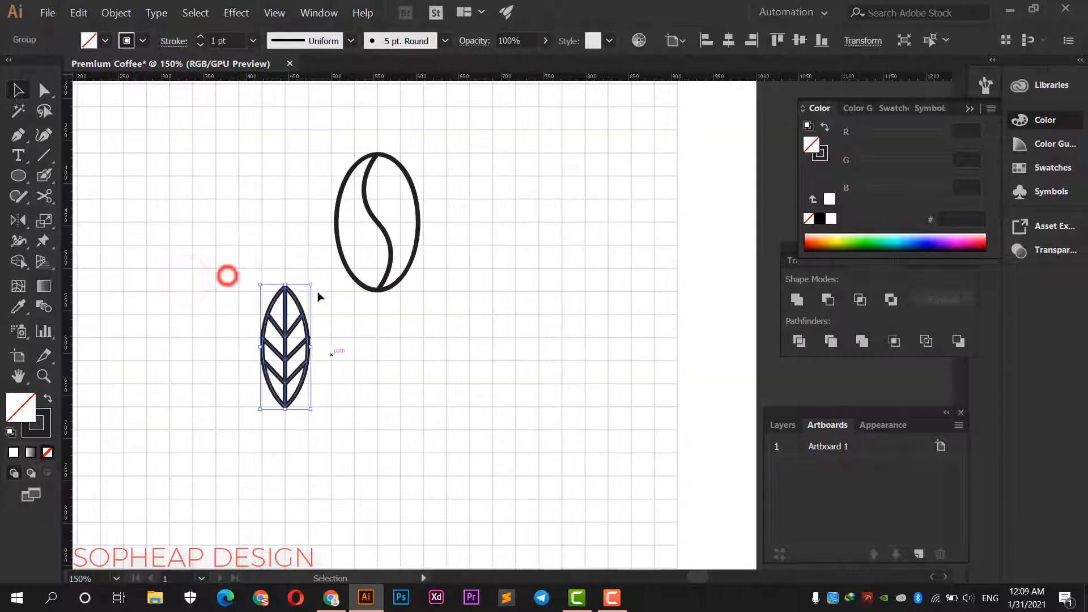
pyautogui.moveTo(315, 282); pyautogui.dragTo(339, 311)
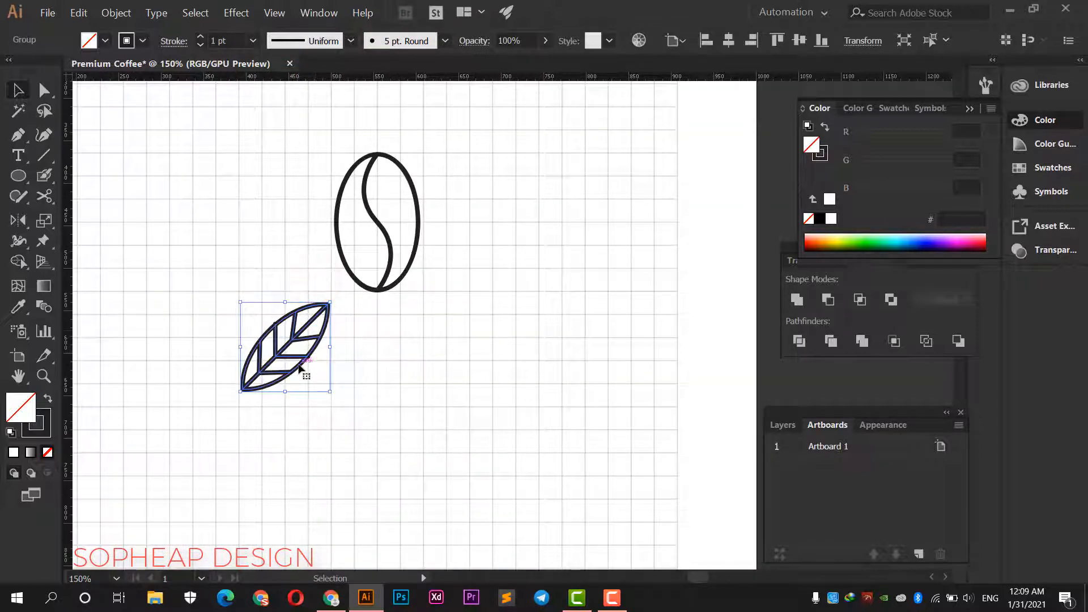
pyautogui.moveTo(300, 365); pyautogui.dragTo(440, 272)
pyautogui.click(444, 306)
pyautogui.scroll(2, 390, 299)
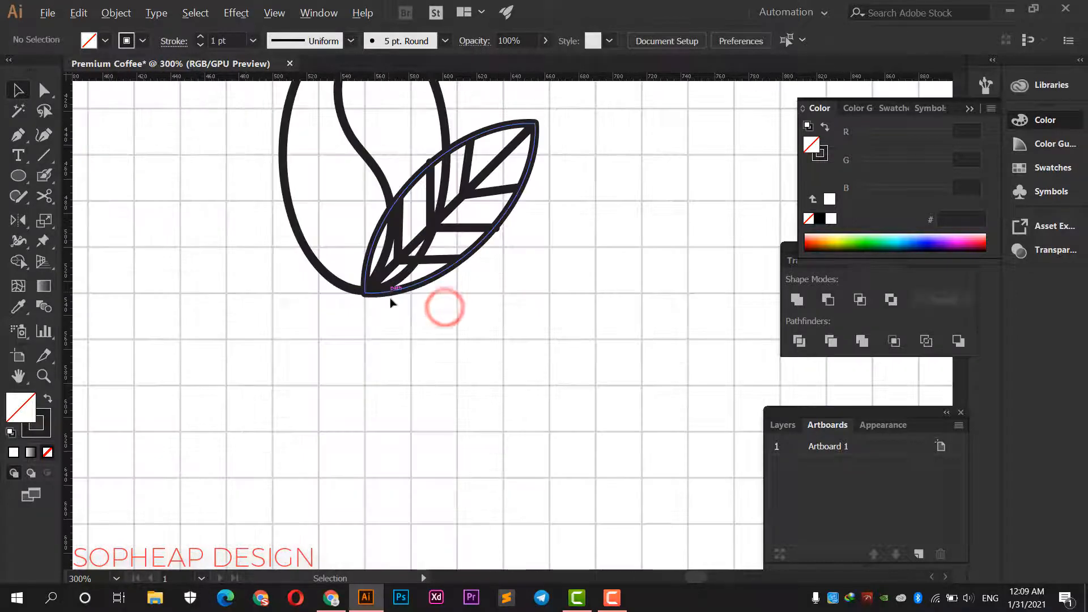
pyautogui.scroll(4, 374, 306)
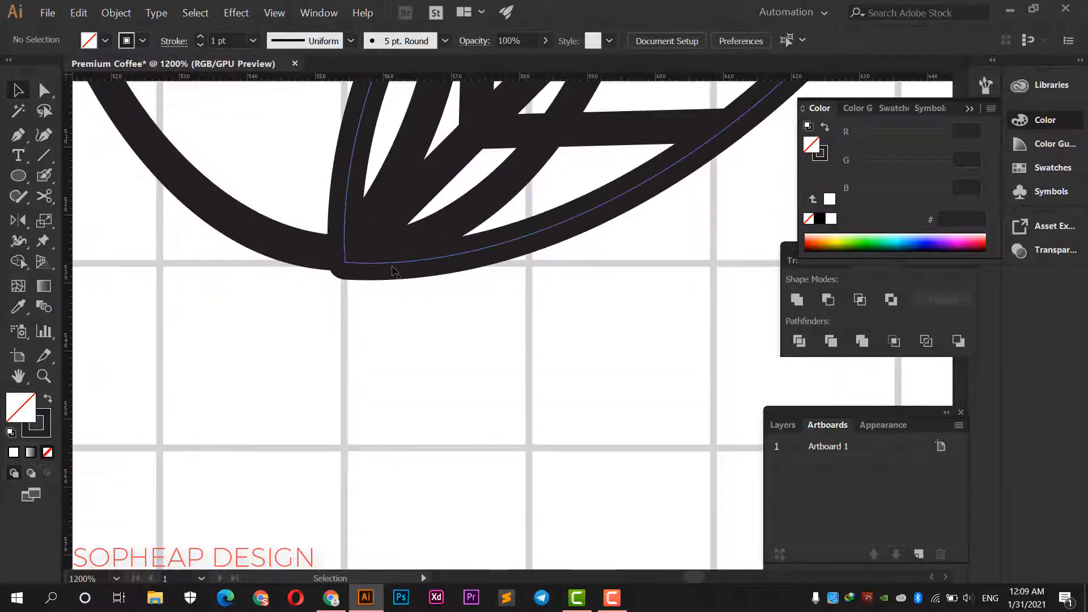
pyautogui.scroll(-4, 396, 316)
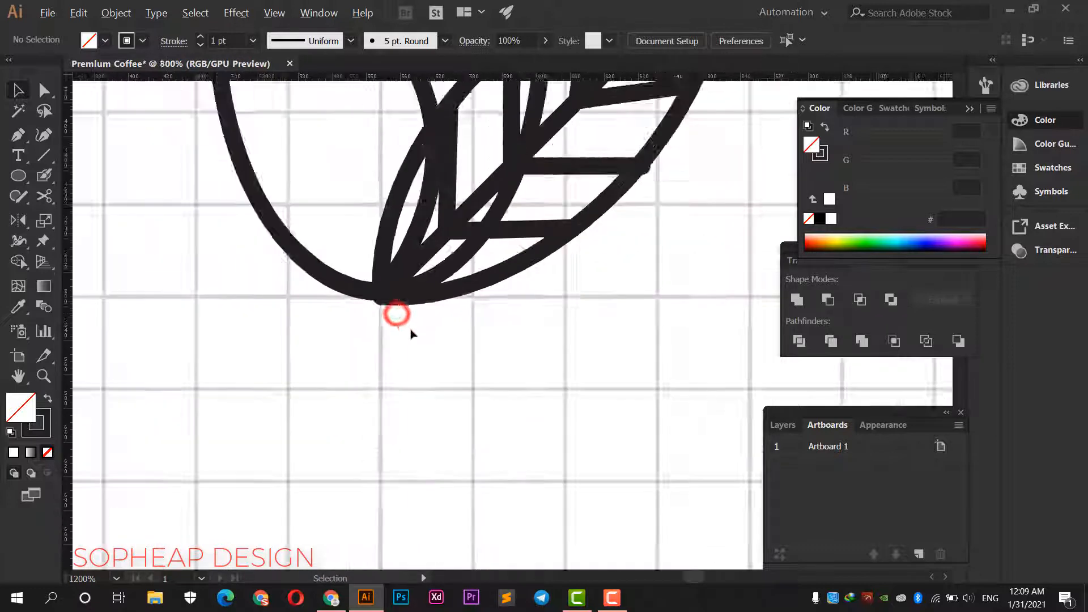
pyautogui.click(452, 344)
# - Create a vertically reflected copy of the leaf and place its lower tip at the bean's bottom, mirroring the first leaf
pyautogui.rightClick(489, 290)
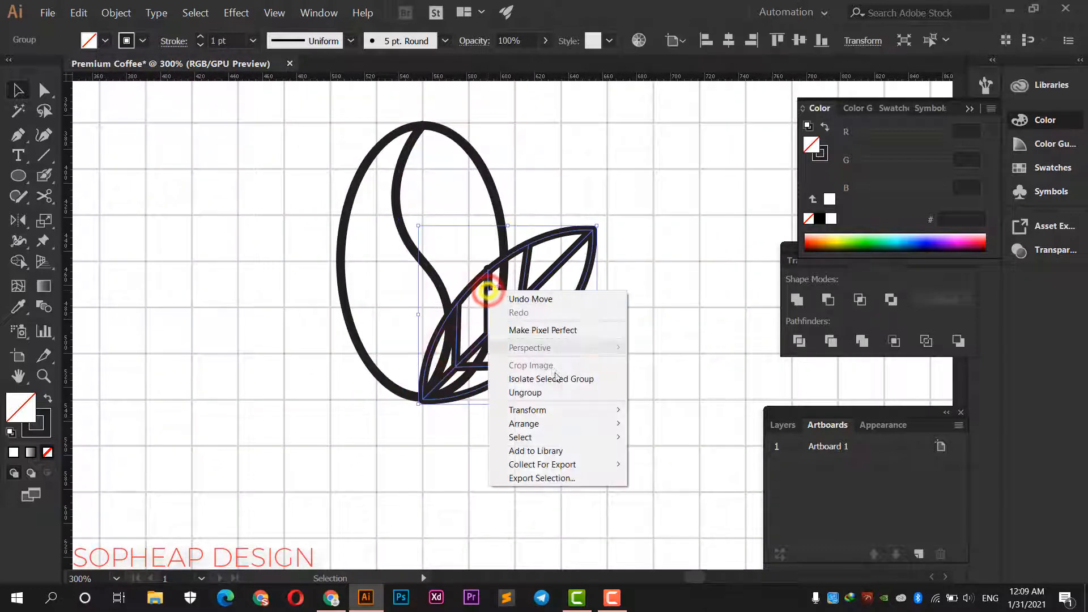
pyautogui.click(563, 406)
pyautogui.click(675, 454)
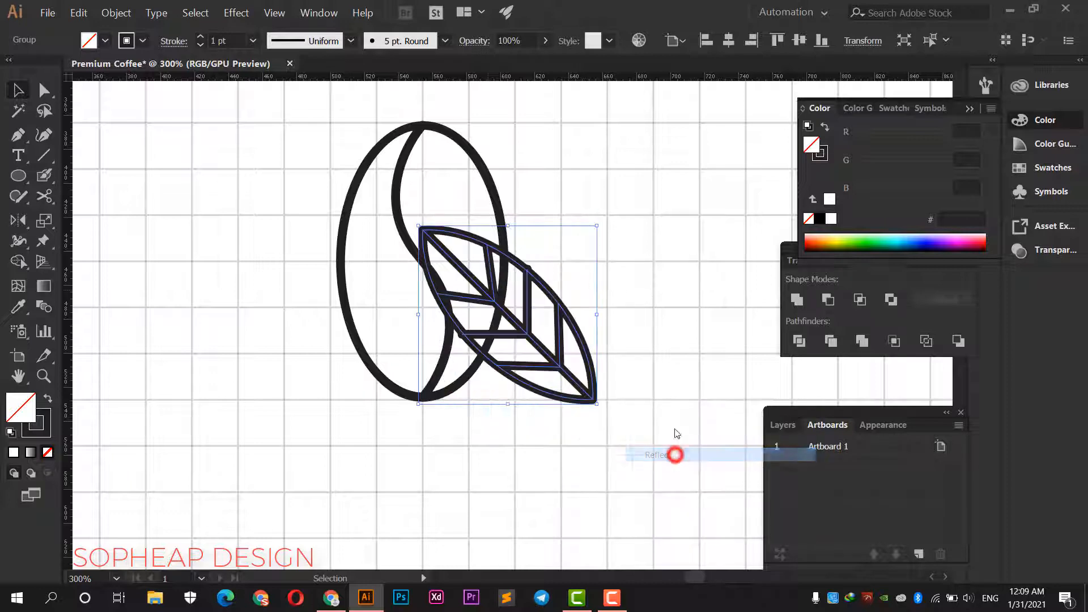
pyautogui.click(688, 420)
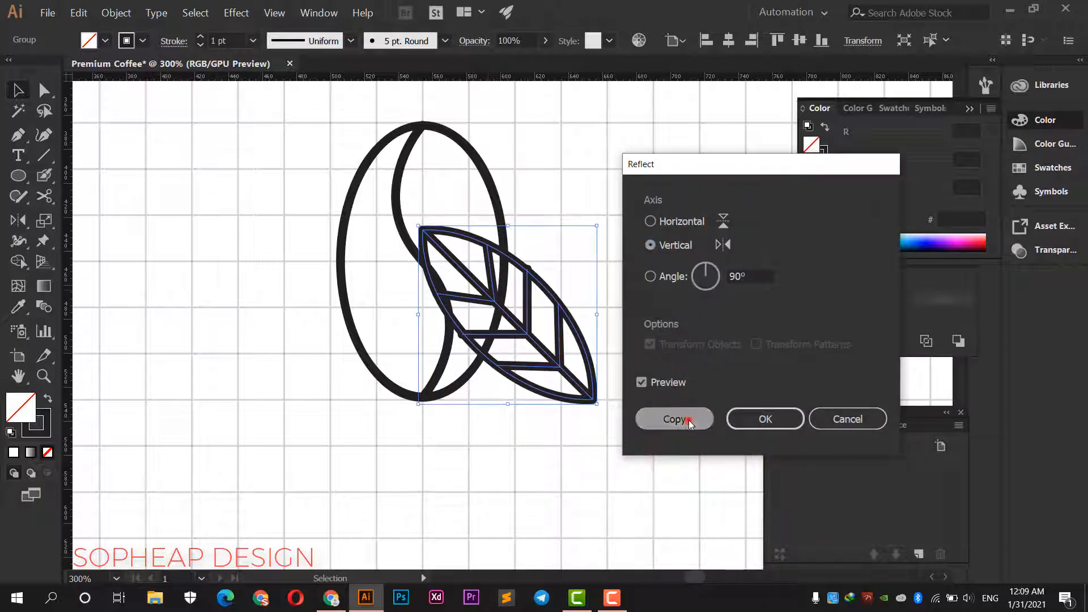
pyautogui.moveTo(592, 400); pyautogui.dragTo(424, 403)
pyautogui.click(473, 442)
# - Remove the bean outline segments that cross the left leaf, using the Shape Builder tool on the whole logo
pyautogui.scroll(-2, 474, 442)
pyautogui.scroll(1, 474, 442)
pyautogui.moveTo(496, 434); pyautogui.dragTo(304, 256)
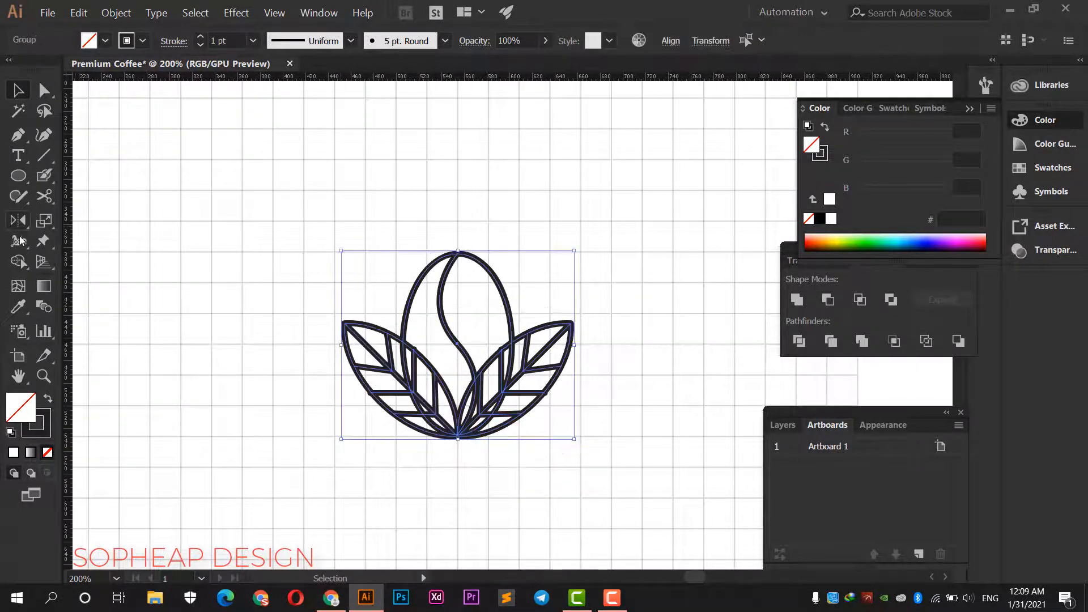
pyautogui.click(18, 262)
pyautogui.scroll(3, 468, 473)
pyautogui.scroll(2, 401, 498)
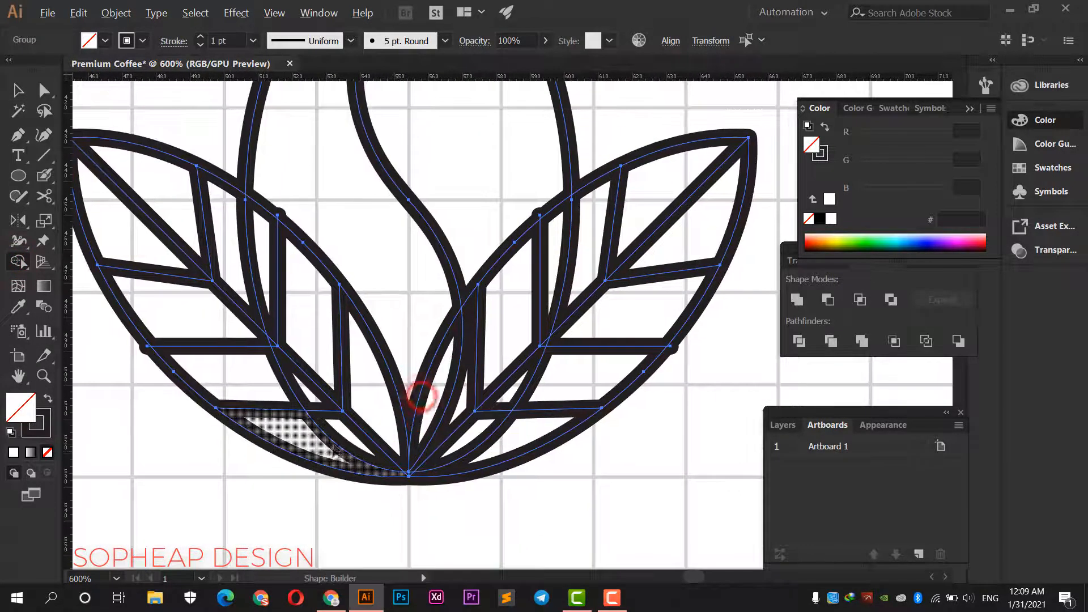
pyautogui.click(334, 445)
pyautogui.moveTo(292, 388); pyautogui.dragTo(278, 371)
pyautogui.keyDown('alt'); pyautogui.click(268, 341); pyautogui.keyUp('alt')
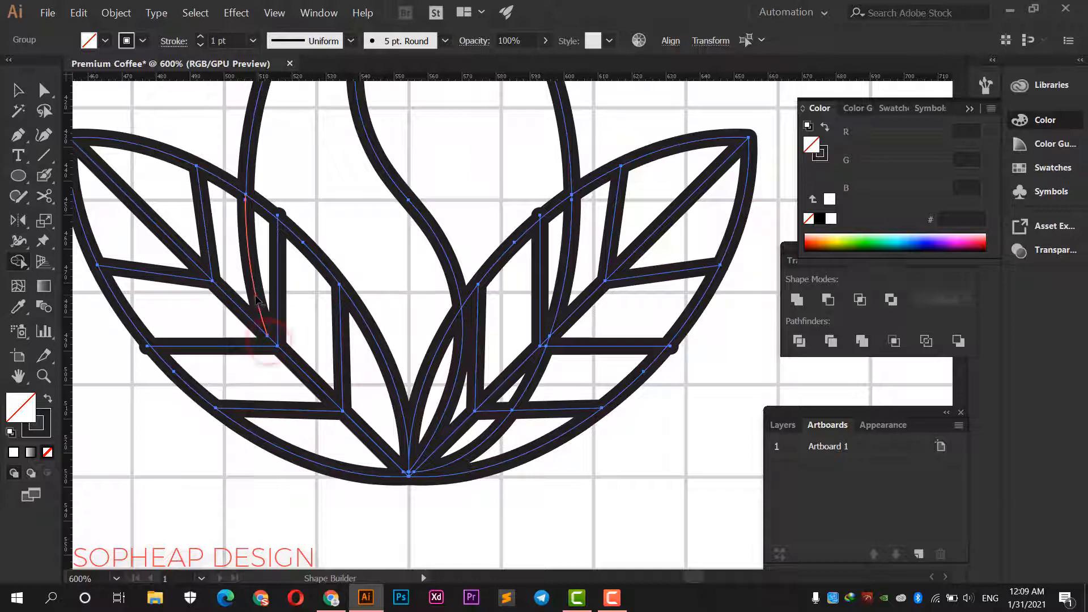
pyautogui.keyDown('alt'); pyautogui.click(257, 295); pyautogui.keyUp('alt')
# - Remove the bean outline and center curve segments that cross the right leaf with the Shape Builder tool
pyautogui.click(476, 449)
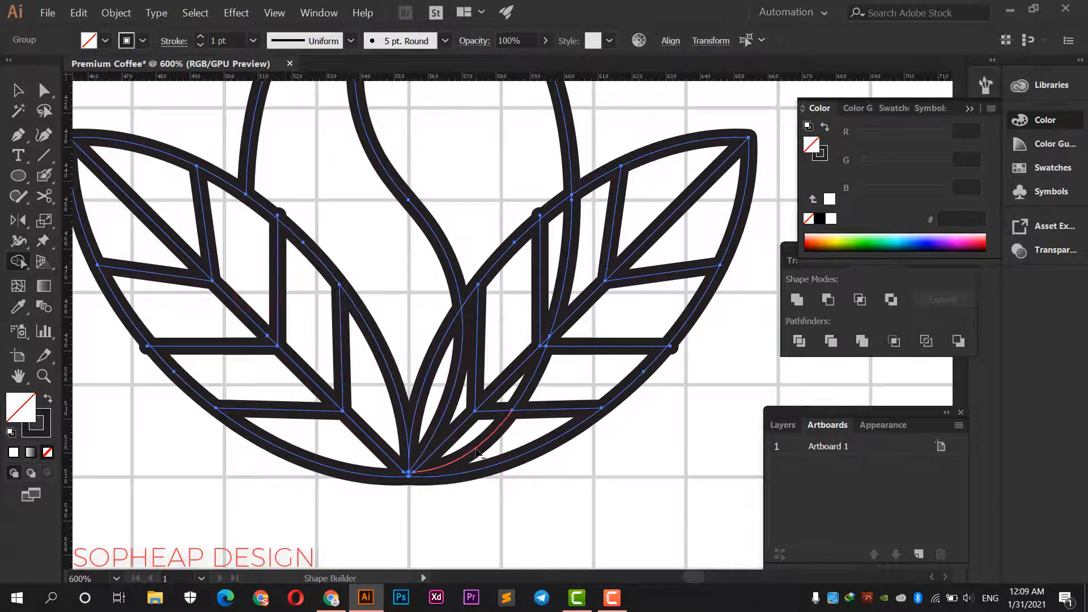
pyautogui.click(534, 371)
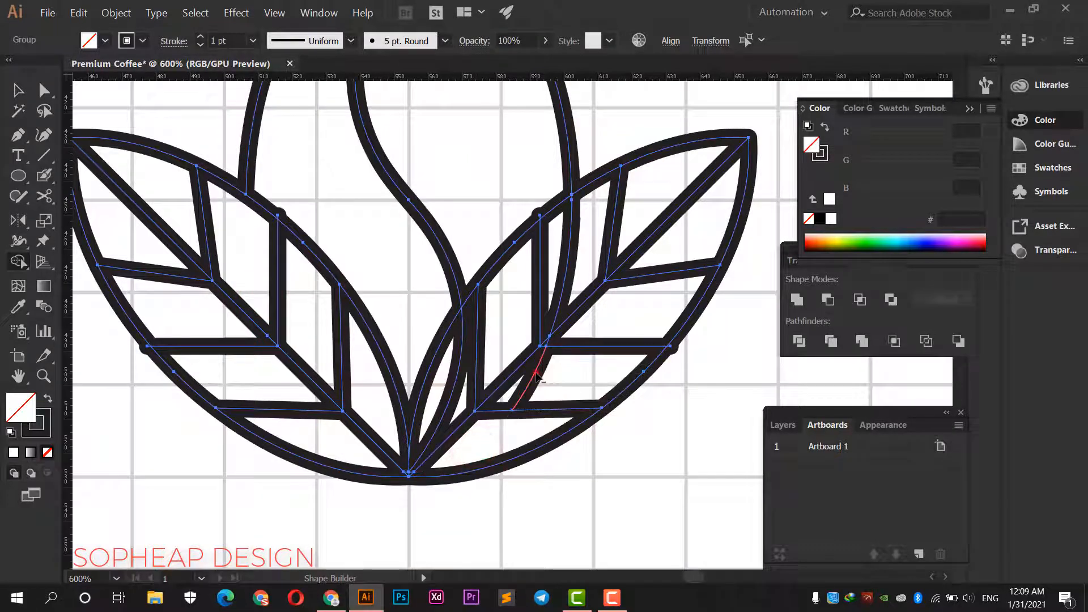
pyautogui.click(565, 280)
pyautogui.scroll(2, 565, 332)
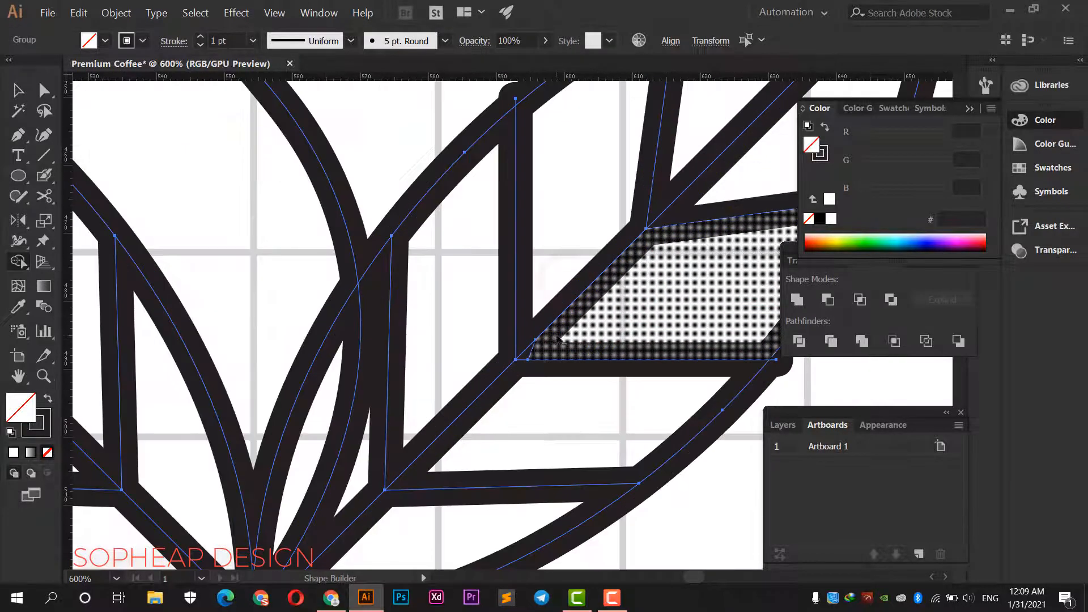
pyautogui.keyDown('alt'); pyautogui.click(532, 352); pyautogui.keyUp('alt')
pyautogui.scroll(-3, 354, 399)
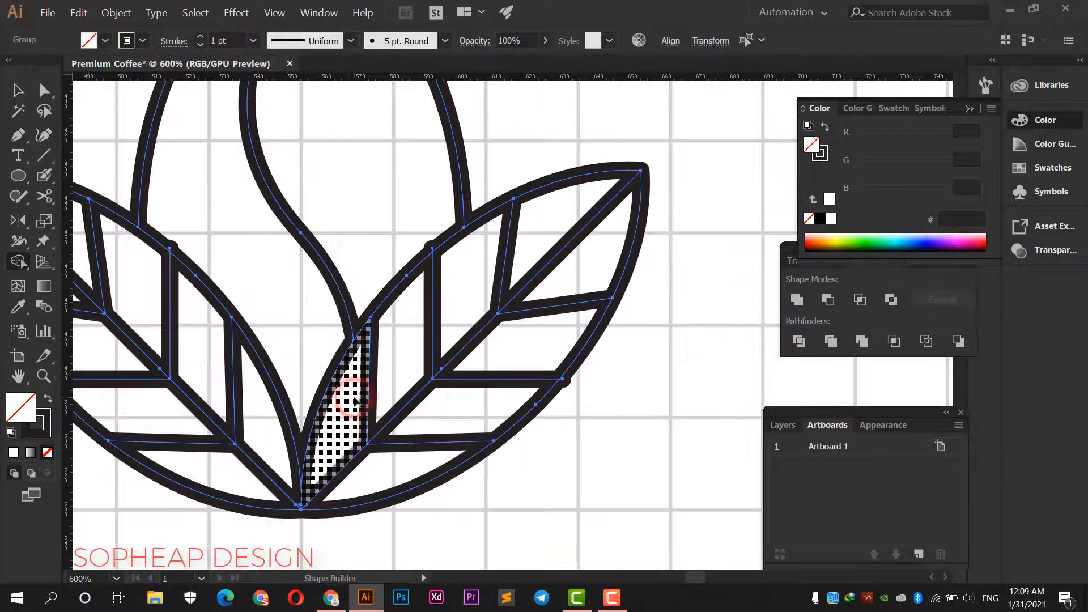
pyautogui.click(19, 89)
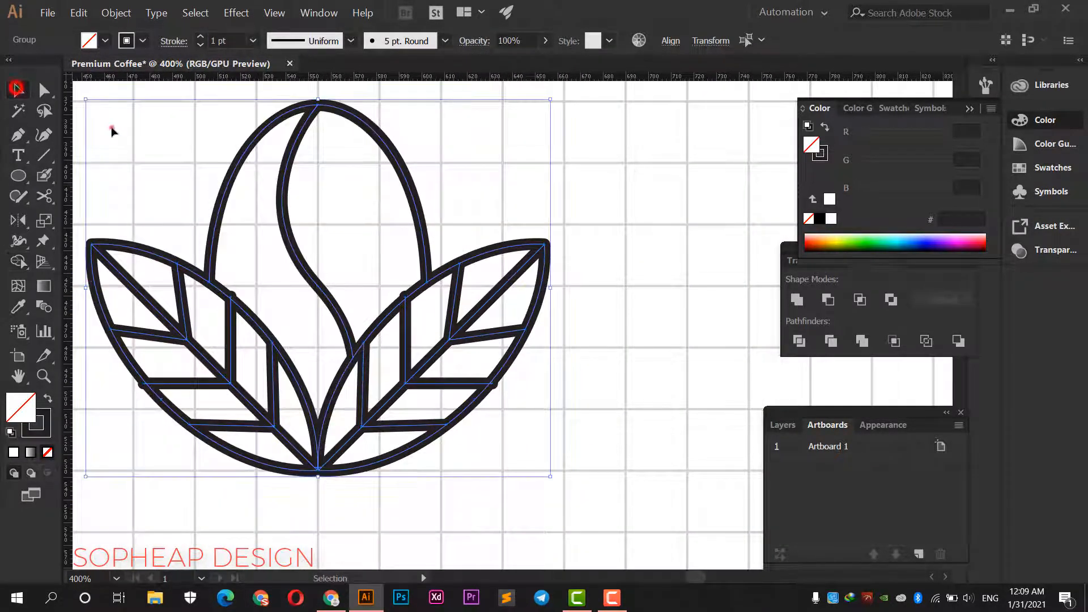
pyautogui.click(112, 128)
# - Group the whole logo, with its coffee bean and both leaves, into a single object
pyautogui.scroll(-3, 183, 166)
pyautogui.moveTo(183, 167); pyautogui.dragTo(268, 236)
pyautogui.rightClick(392, 304)
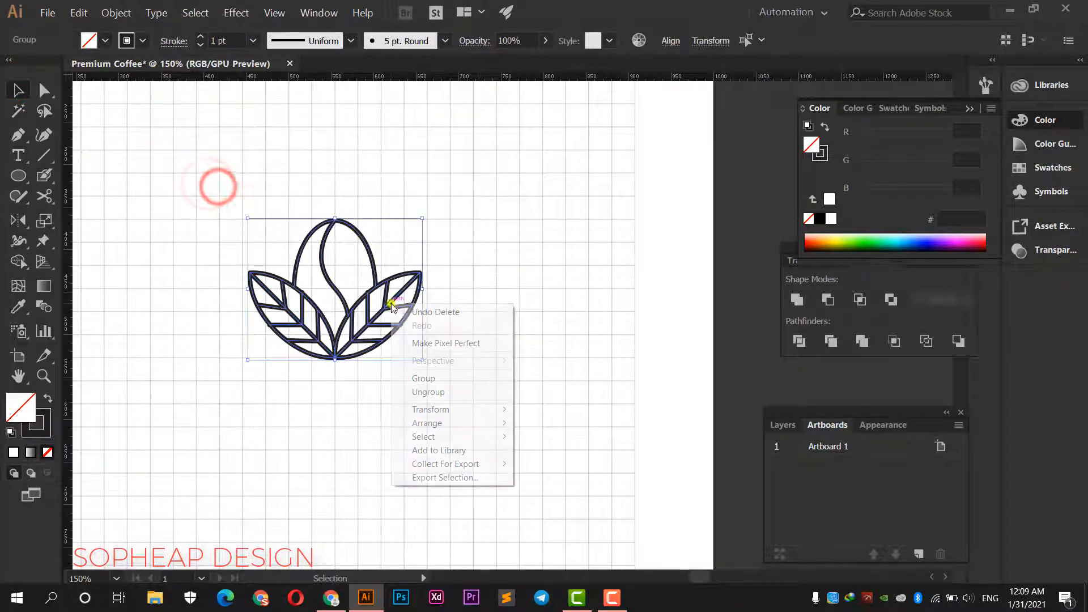
pyautogui.click(435, 385)
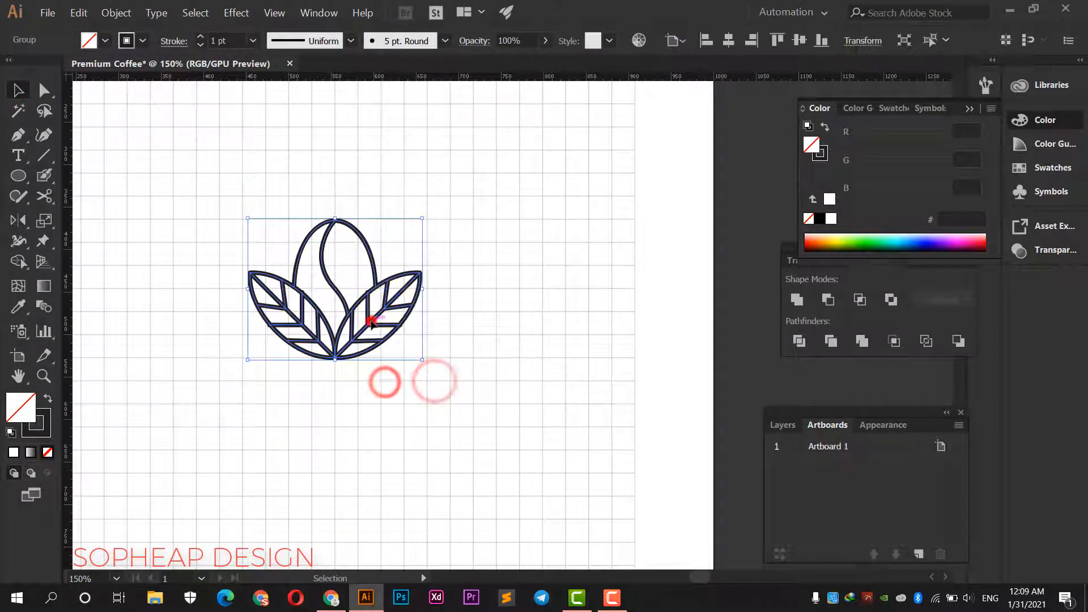
# - Create a horizontally reflected copy of the logo and place it directly below so both halves meet at the leaf base
pyautogui.rightClick(372, 320)
pyautogui.moveTo(497, 442)
pyautogui.click(548, 485)
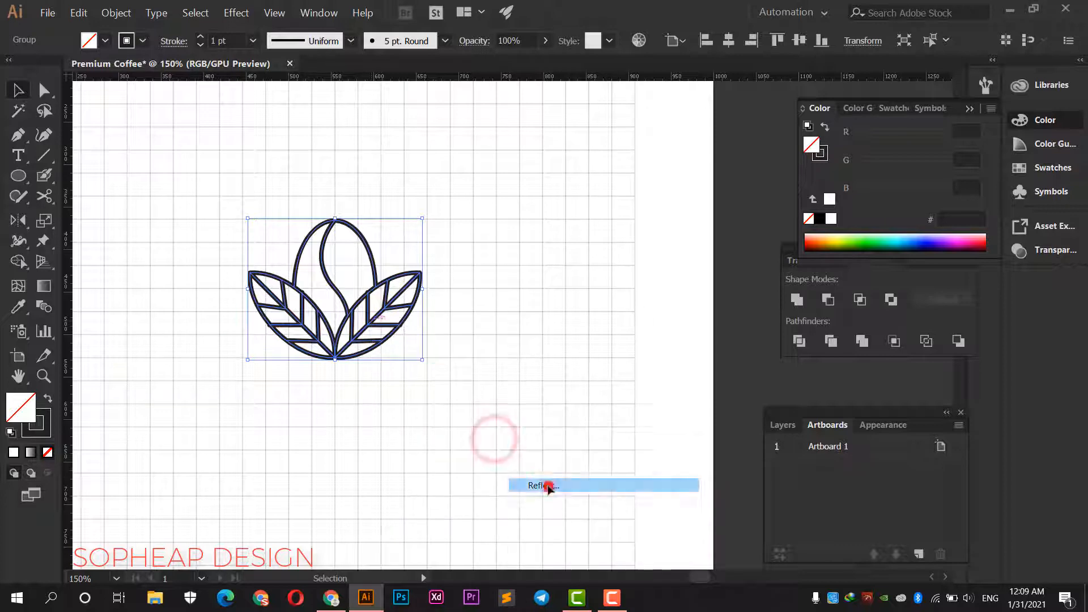
pyautogui.click(677, 222)
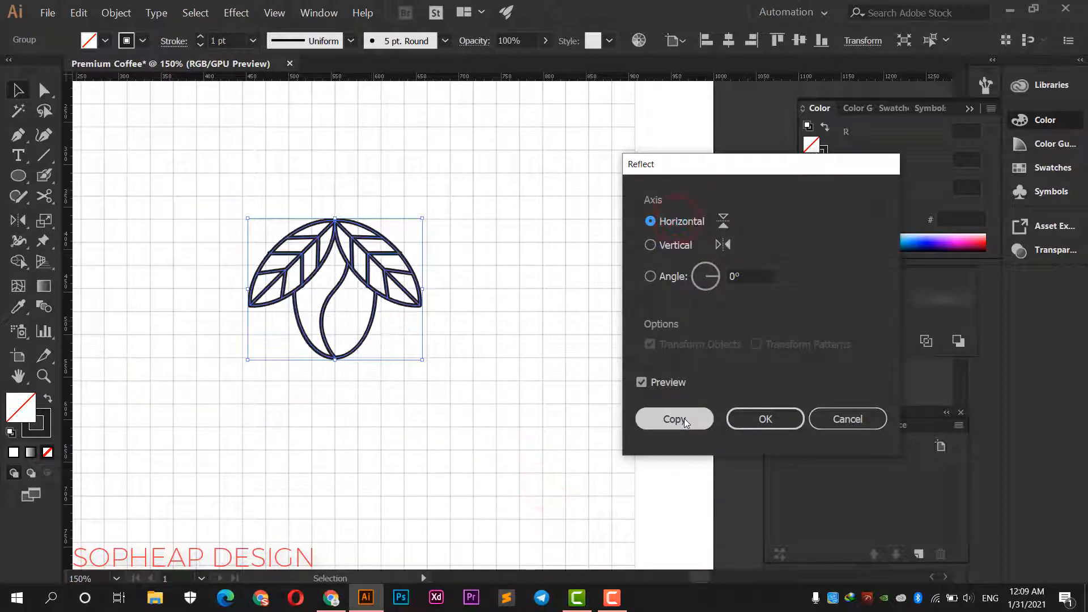
pyautogui.click(680, 419)
pyautogui.click(541, 378)
pyautogui.moveTo(380, 235); pyautogui.dragTo(379, 372)
pyautogui.hotkey('ctrl', '-')
pyautogui.hotkey('ctrl', '-')
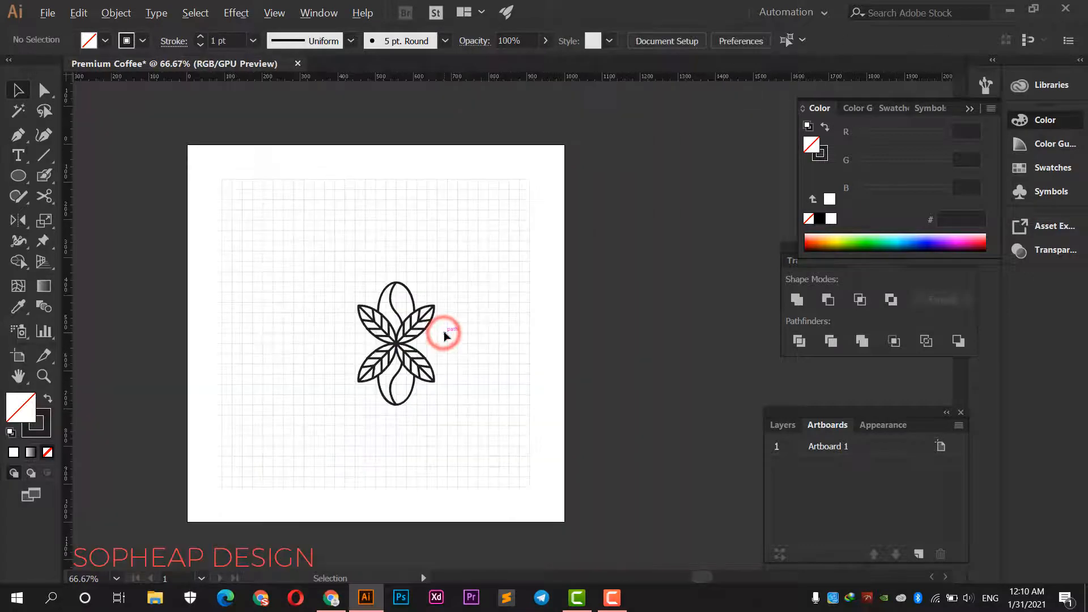
# - Draw a rectangle centered around the mirrored emblem, snapped to the grid, and widen it by one grid cell on each side
pyautogui.moveTo(373, 353); pyautogui.dragTo(327, 337)
pyautogui.click(437, 293)
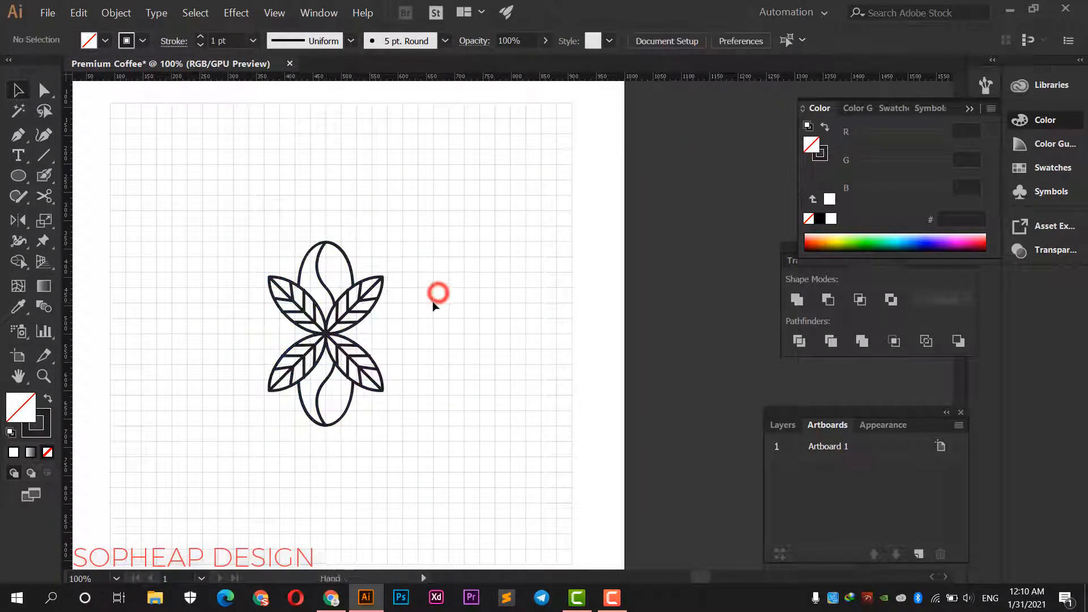
pyautogui.moveTo(432, 298); pyautogui.dragTo(471, 302)
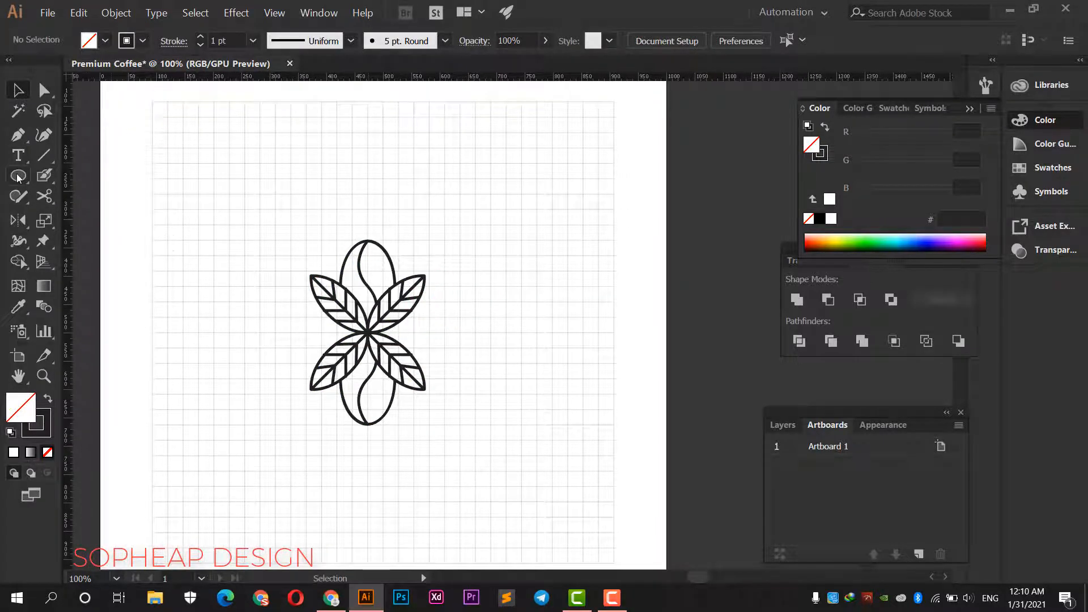
pyautogui.moveTo(17, 177); pyautogui.dragTo(67, 177)
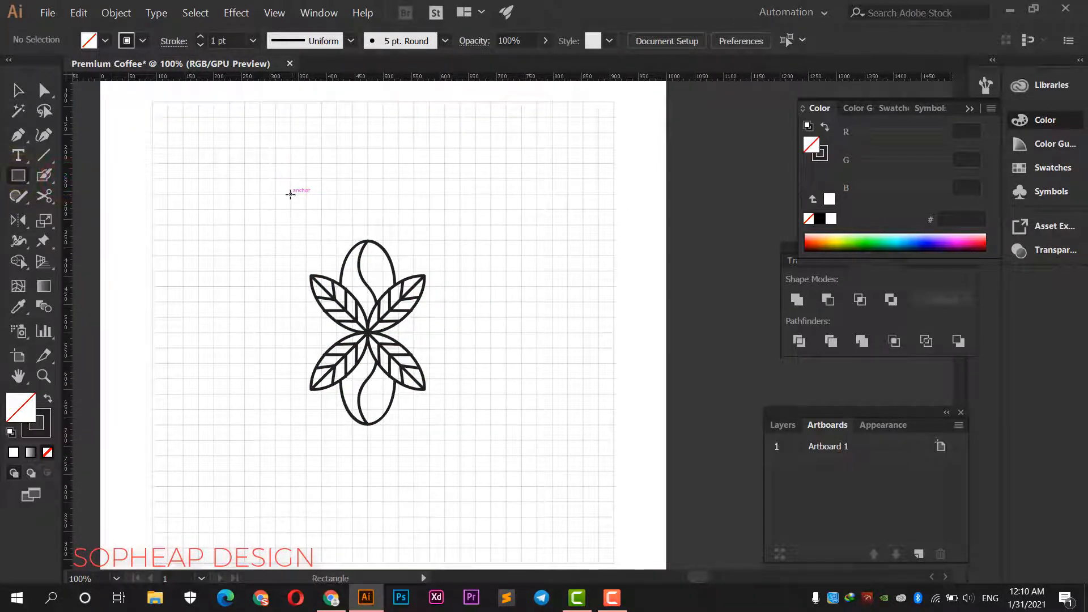
pyautogui.moveTo(290, 194); pyautogui.dragTo(444, 471)
pyautogui.click(16, 90)
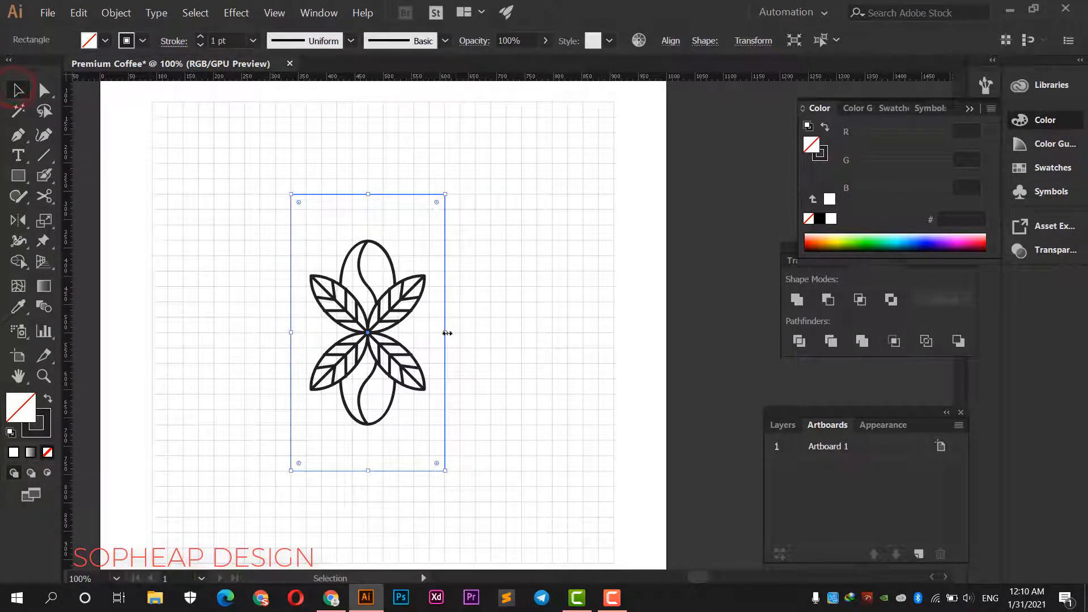
pyautogui.moveTo(447, 333); pyautogui.dragTo(460, 337)
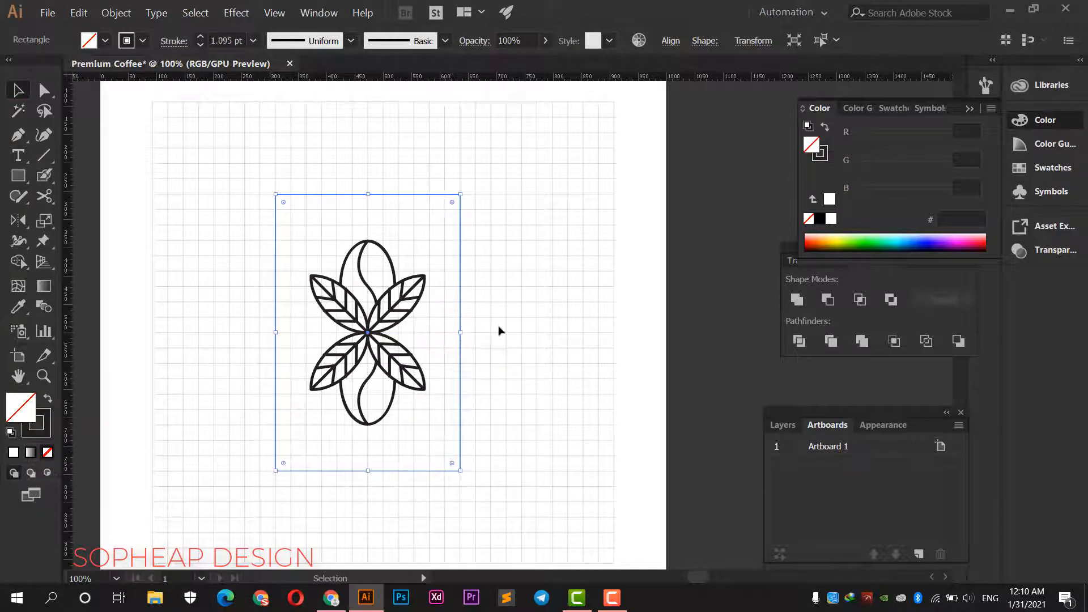
pyautogui.click(499, 331)
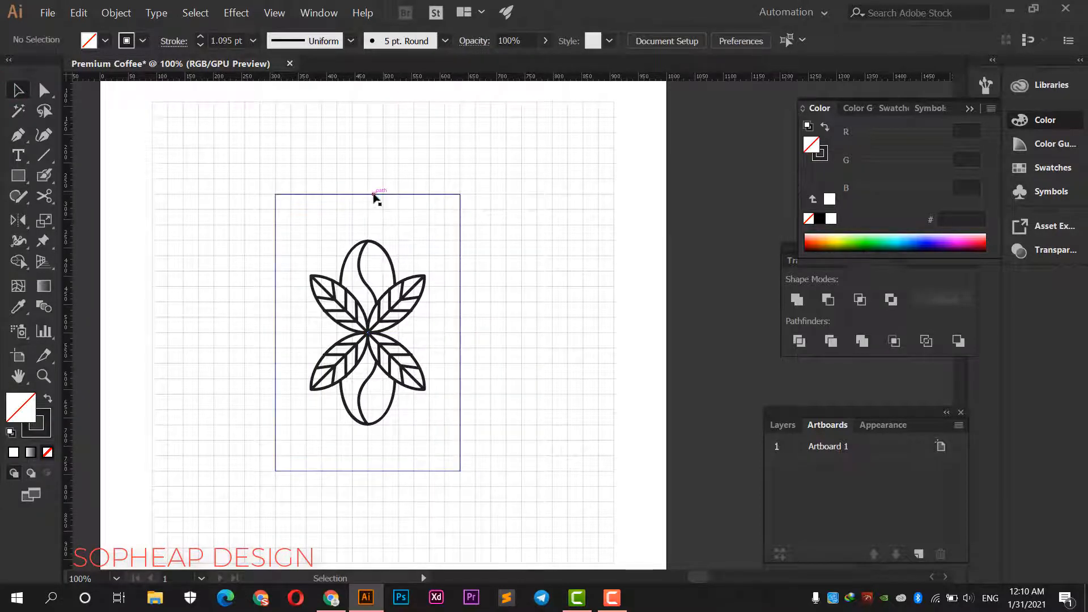
# - Extend the rectangle by one grid cell above and below, and round its corners fully, to about 163 px
pyautogui.click(372, 194)
pyautogui.moveTo(372, 194); pyautogui.dragTo(444, 371)
pyautogui.click(429, 160)
pyautogui.click(44, 90)
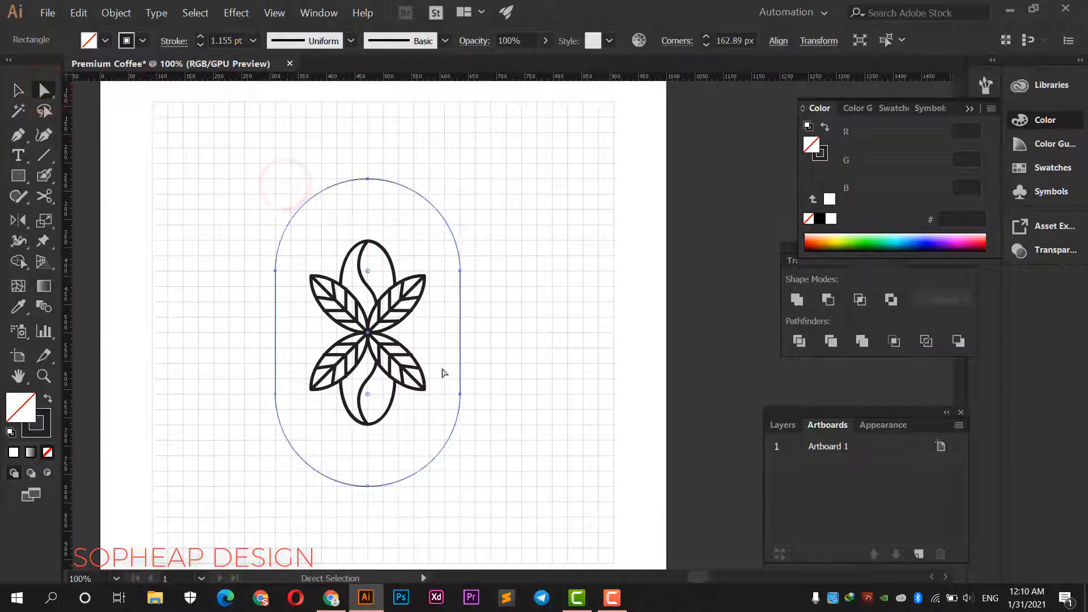
pyautogui.press('v')
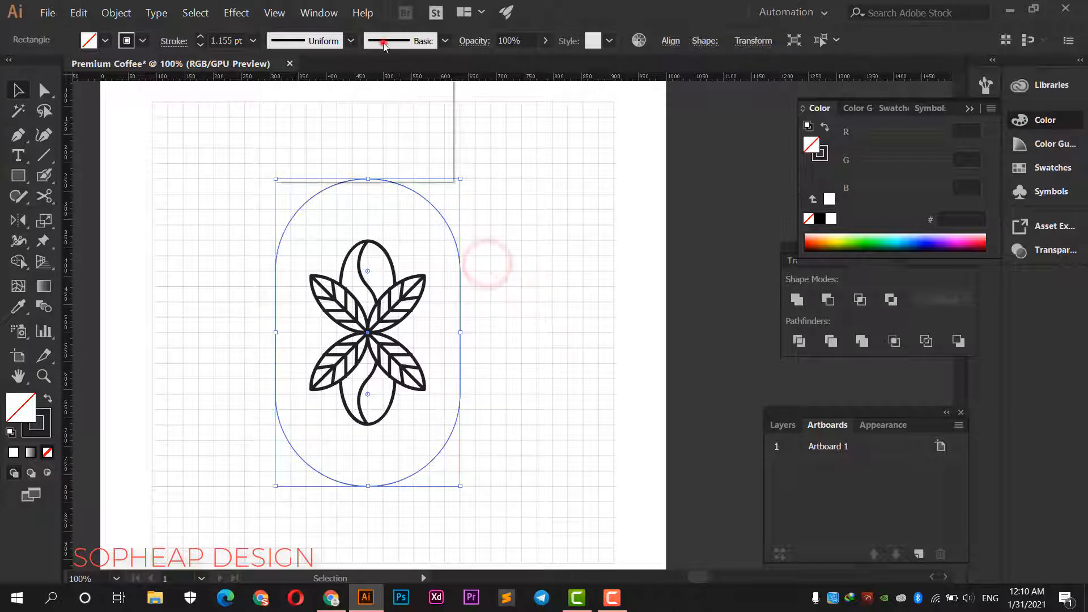
# - Try the 5 pt. Round brush on the rounded frame, and undo both the brush and the corner rounding
pyautogui.click(383, 41)
pyautogui.click(288, 79)
pyautogui.click(471, 188)
pyautogui.scroll(2, 476, 202)
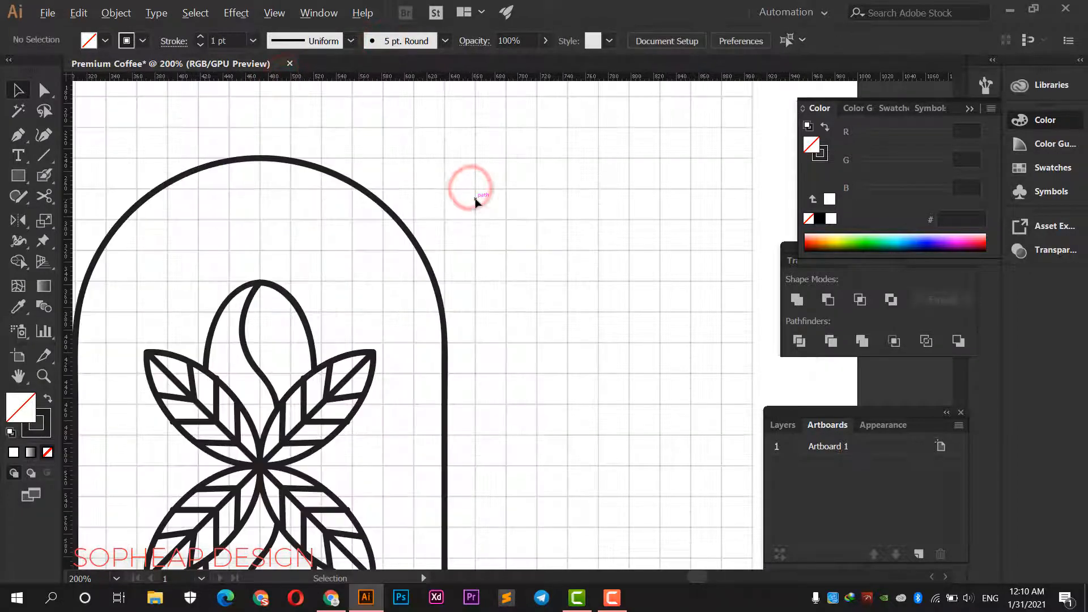
pyautogui.scroll(-1, 477, 201)
pyautogui.moveTo(478, 197)
pyautogui.mouseDown()
pyautogui.moveTo(522, 146)
pyautogui.moveTo(522, 212)
pyautogui.mouseUp()
pyautogui.scroll(-1, 522, 149)
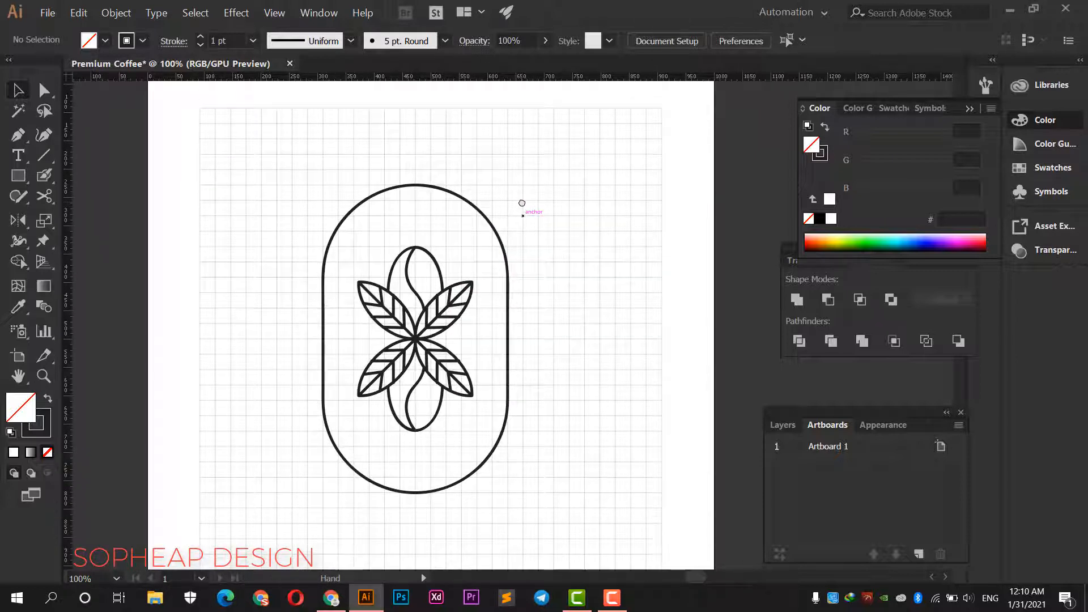
pyautogui.click(522, 202)
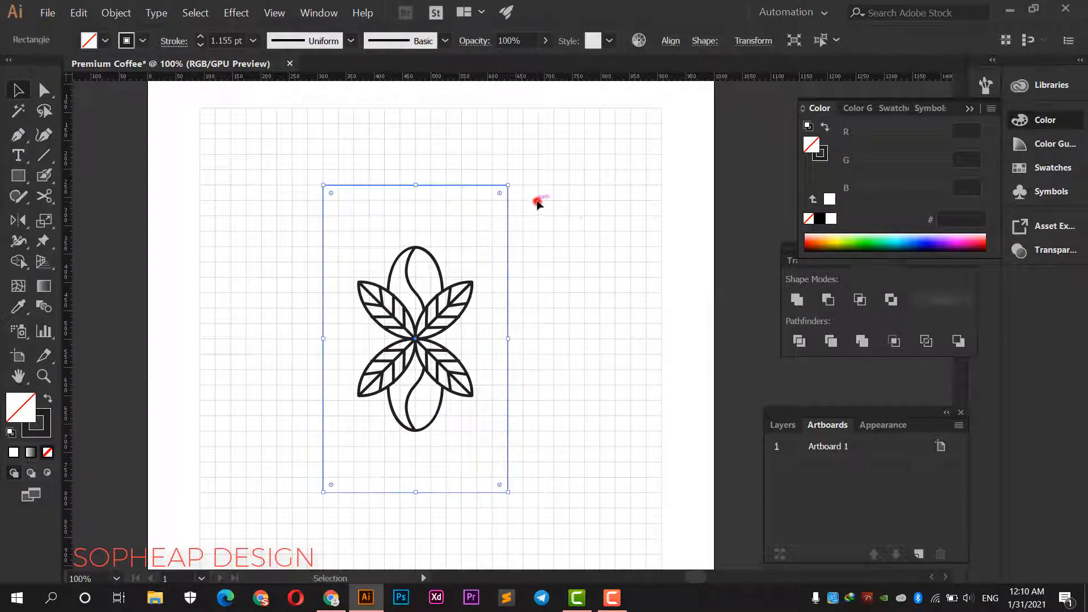
# - Duplicate the frame rectangle in place and shrink the copy inward by one grid cell on every side
pyautogui.press('a')
pyautogui.click(476, 185)
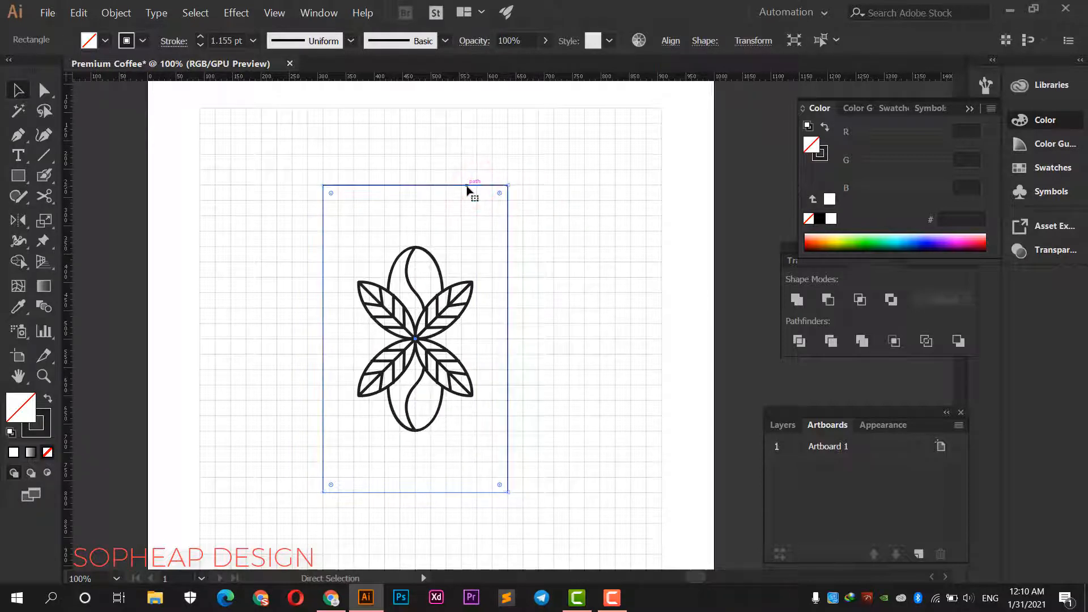
pyautogui.press('v')
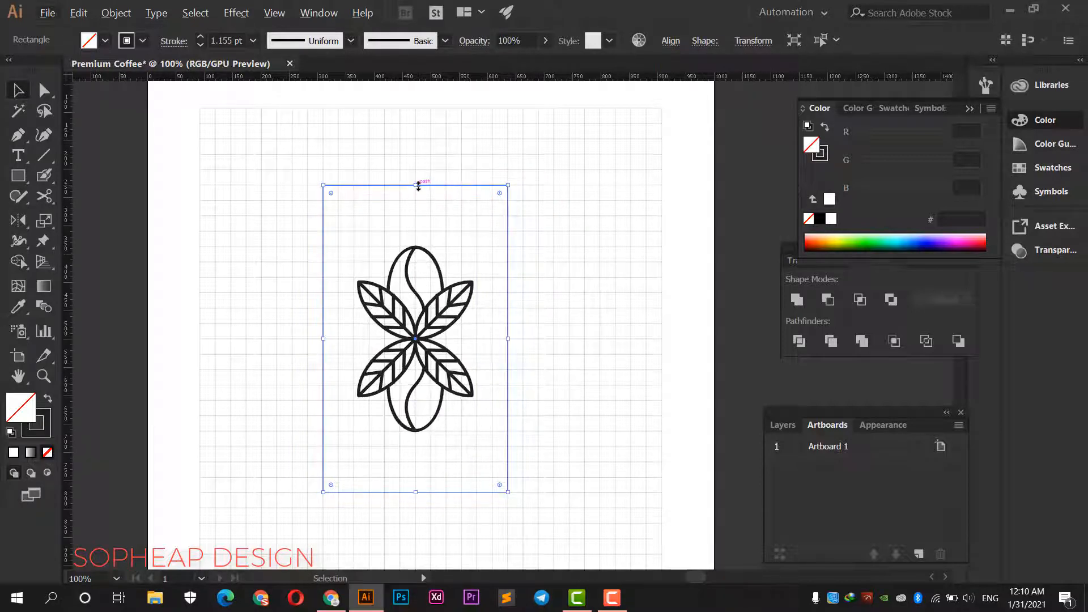
pyautogui.moveTo(417, 185); pyautogui.dragTo(417, 200)
pyautogui.moveTo(510, 339); pyautogui.dragTo(493, 339)
pyautogui.click(549, 309)
# - Round the corners of the inner and outer rectangles fully to form two concentric pill-shaped frames
pyautogui.click(476, 201)
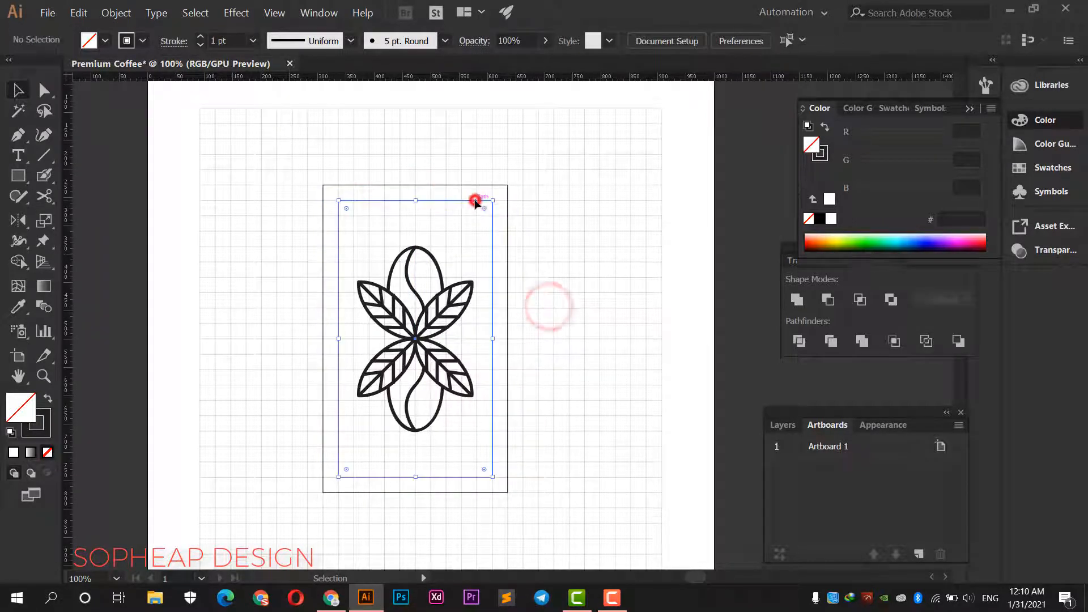
pyautogui.moveTo(347, 210); pyautogui.dragTo(428, 281)
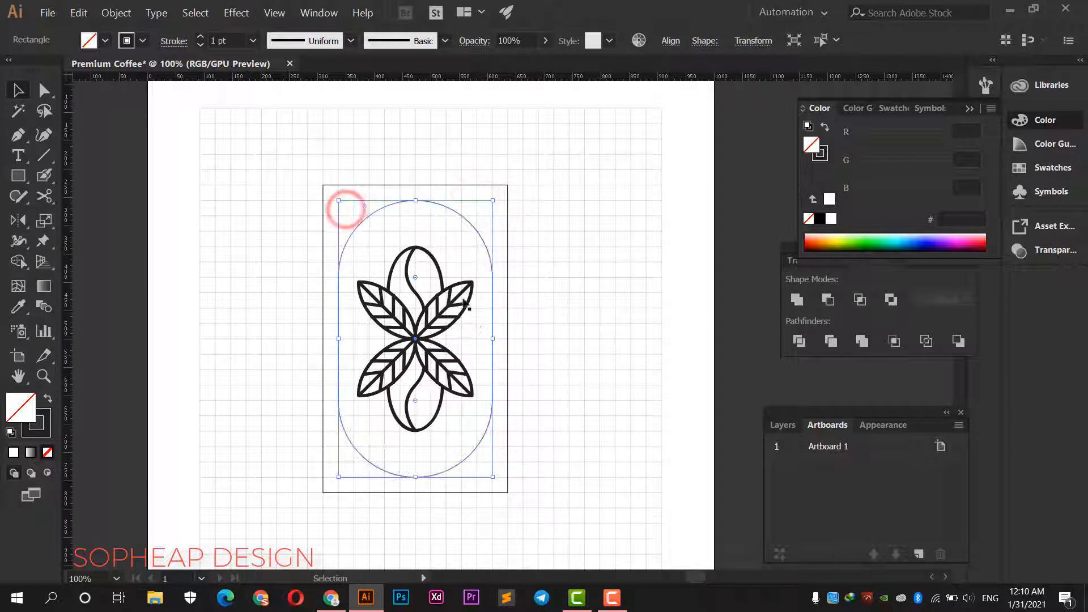
pyautogui.click(373, 185)
pyautogui.moveTo(328, 194); pyautogui.dragTo(330, 189)
pyautogui.click(519, 203)
pyautogui.click(432, 158)
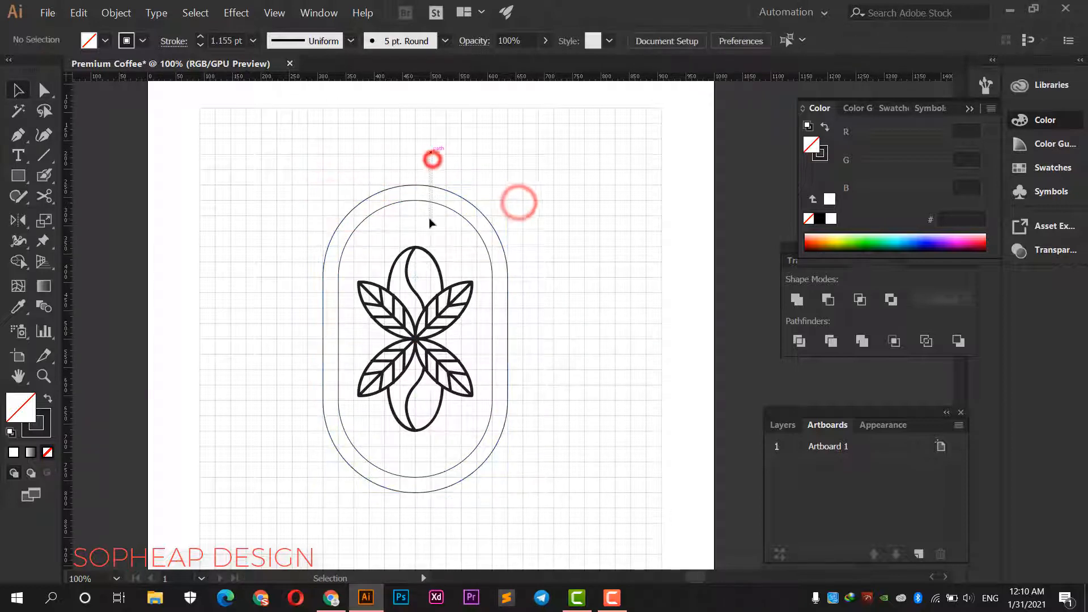
# - Apply the 5 pt. Round brush to the outer frame's stroke
pyautogui.click(416, 185)
pyautogui.click(391, 42)
pyautogui.click(292, 78)
pyautogui.click(578, 172)
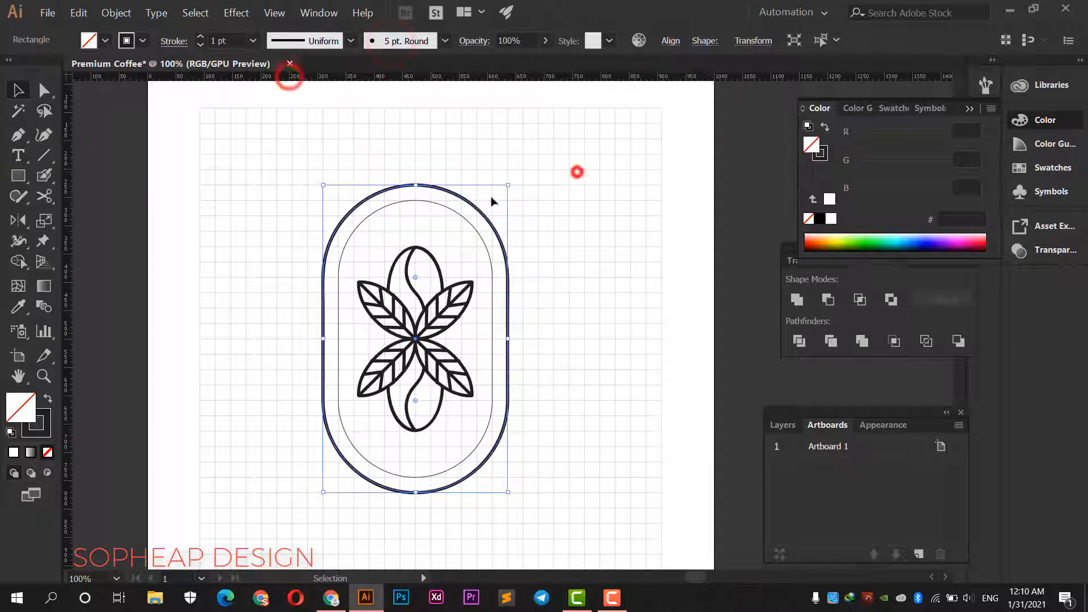
# - Convert the inner frame into a type path starting at its bottom center, and center-align the placeholder text
pyautogui.click(444, 205)
pyautogui.moveTo(19, 155); pyautogui.dragTo(66, 193)
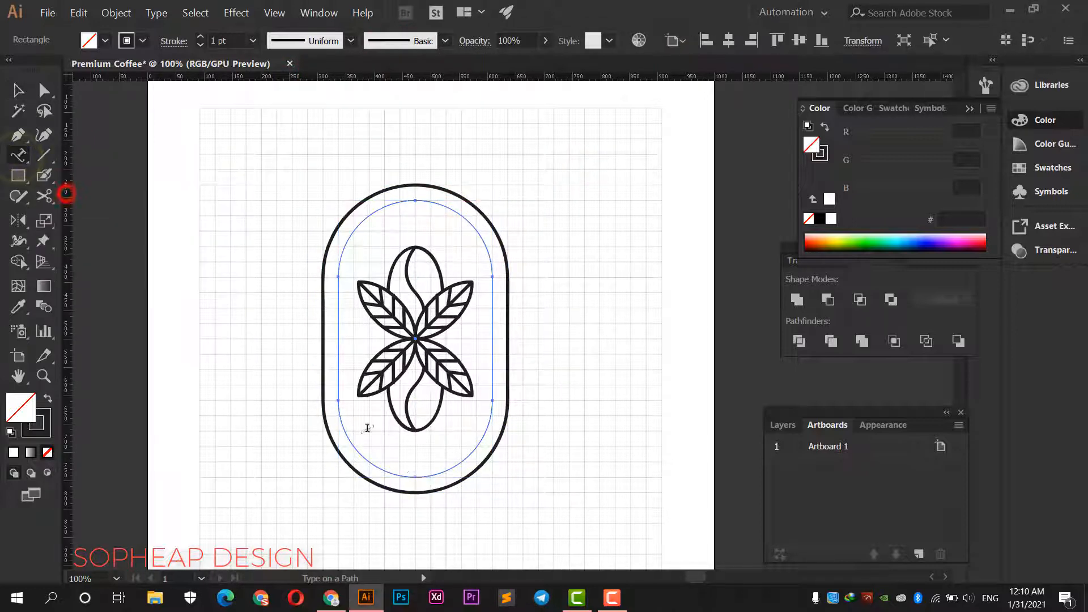
pyautogui.click(415, 476)
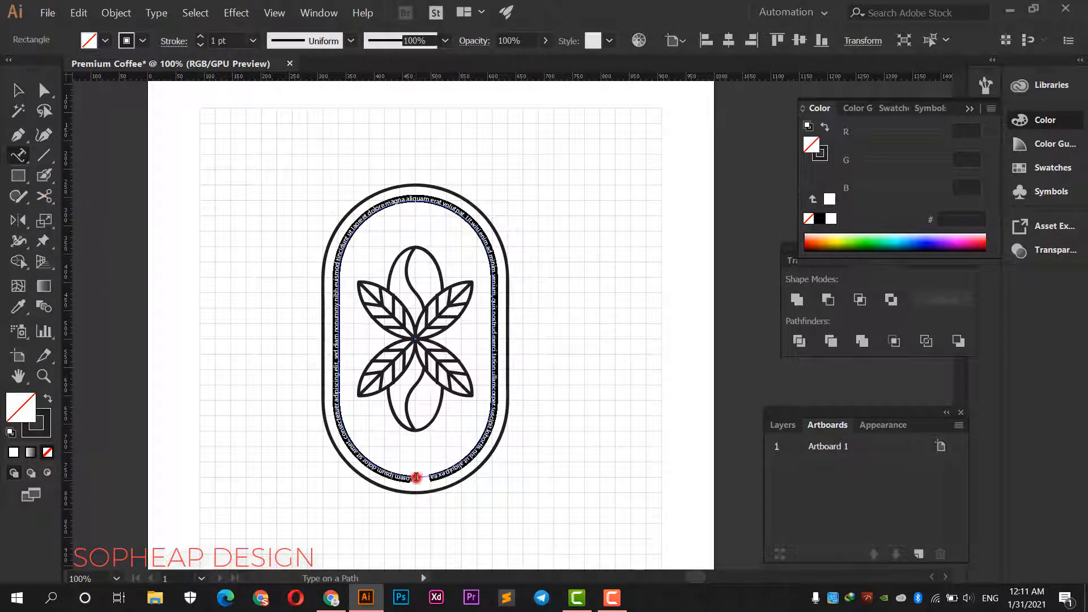
pyautogui.click(849, 45)
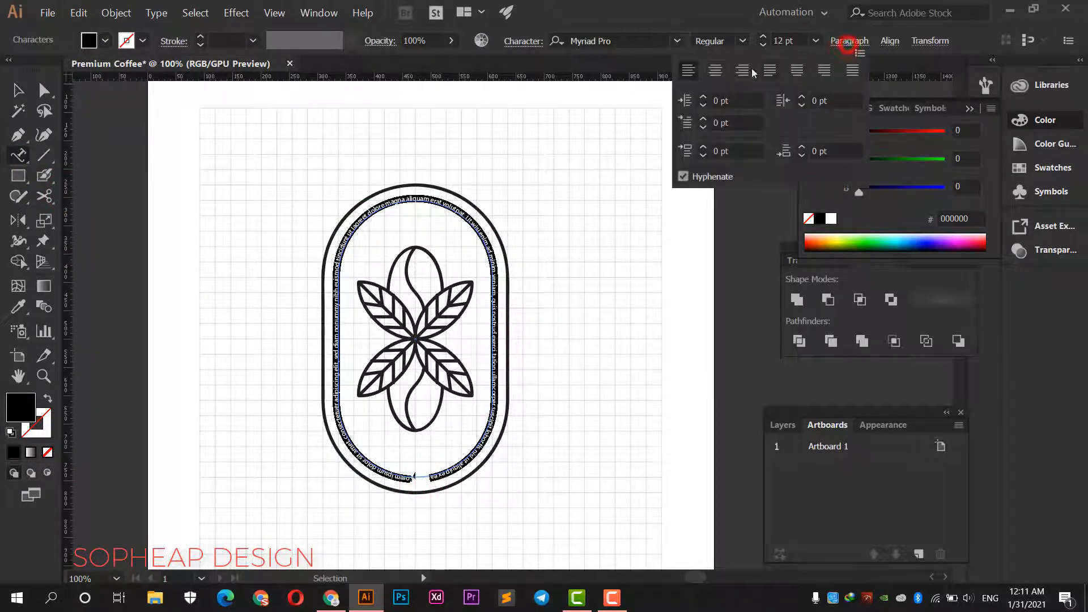
pyautogui.click(715, 70)
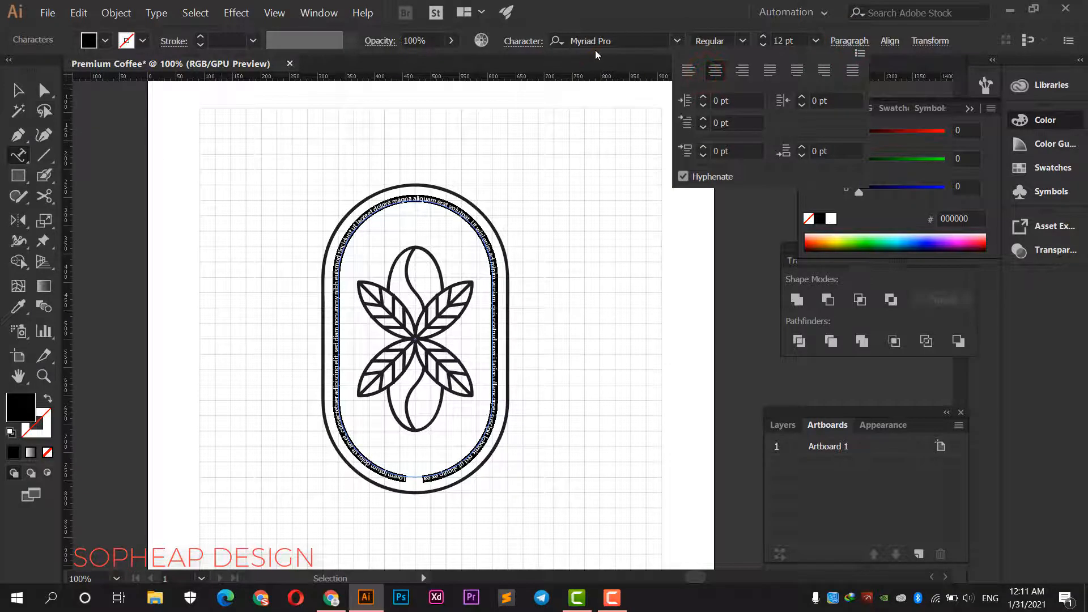
# - Set the path text to Roboto Medium at 48 pt
pyautogui.click(678, 41)
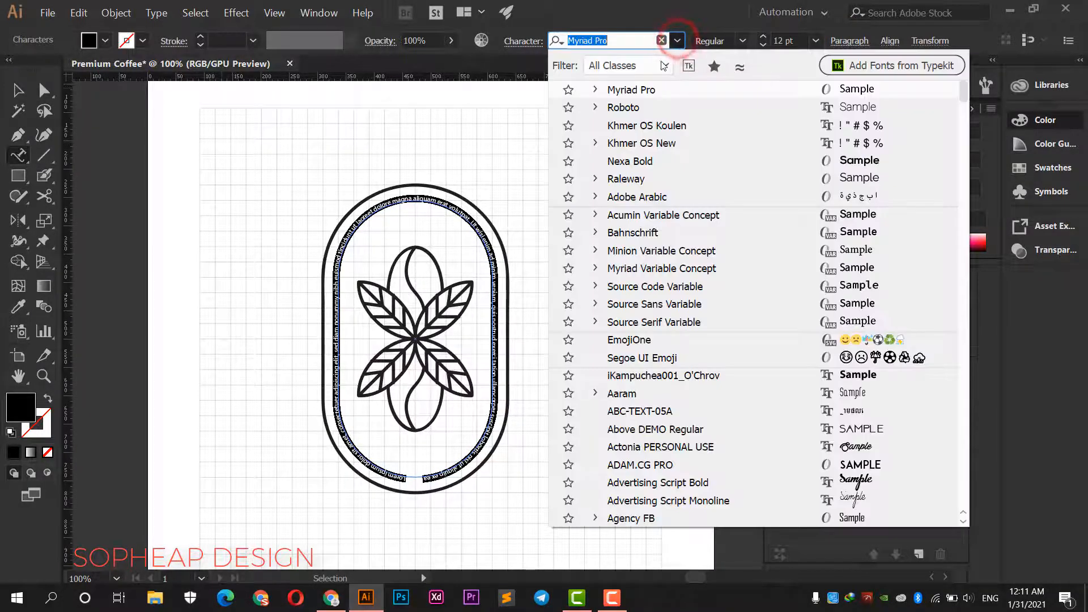
pyautogui.click(595, 107)
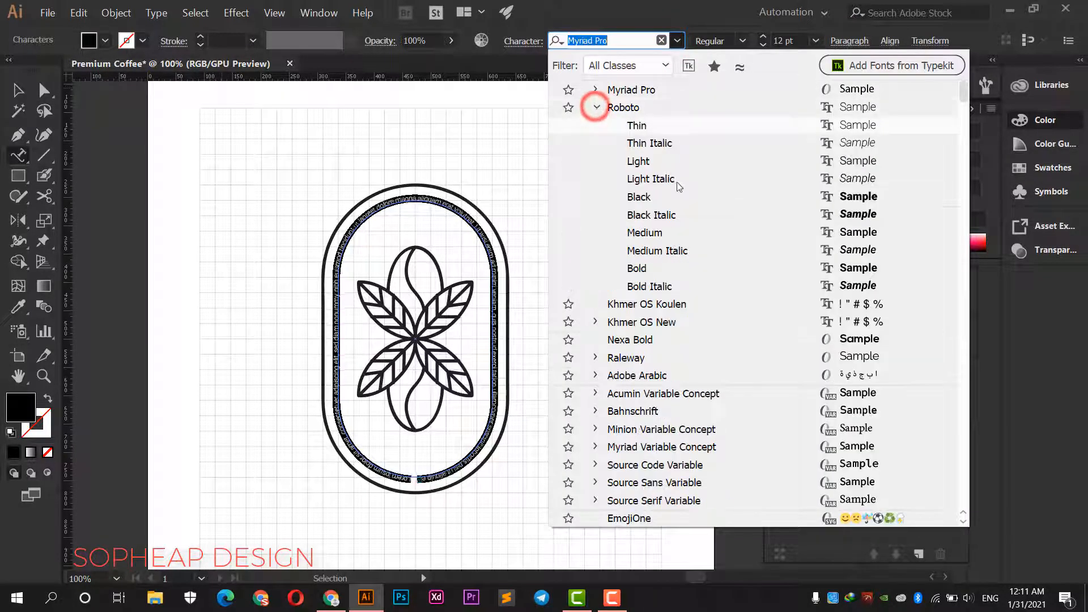
pyautogui.click(659, 232)
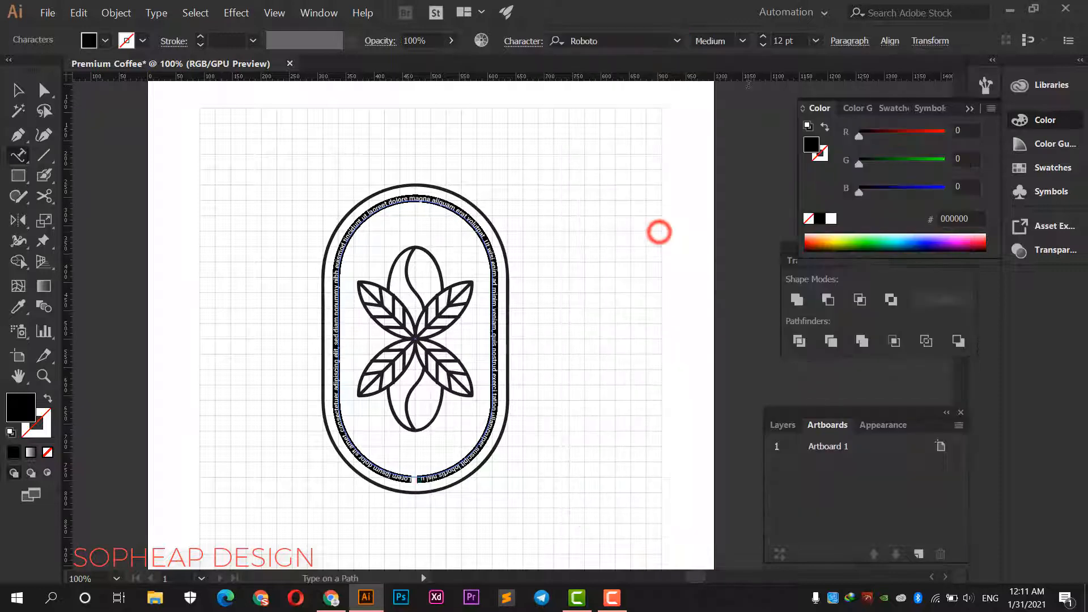
pyautogui.click(816, 40)
pyautogui.click(841, 306)
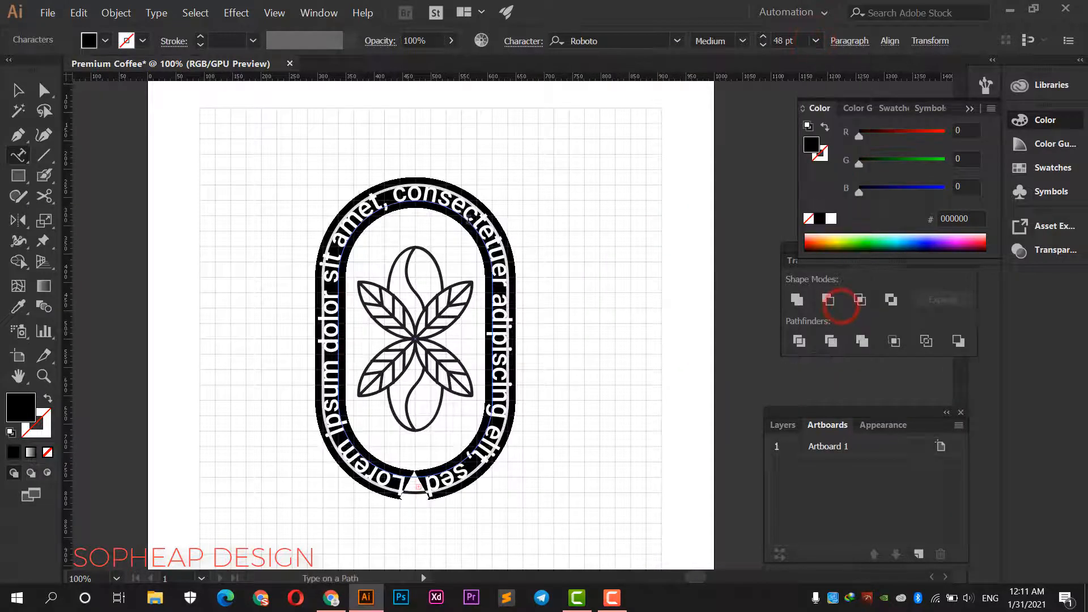
# - Replace the placeholder text on the inner frame with "PREMIUM COFFEE"
pyautogui.write('co')
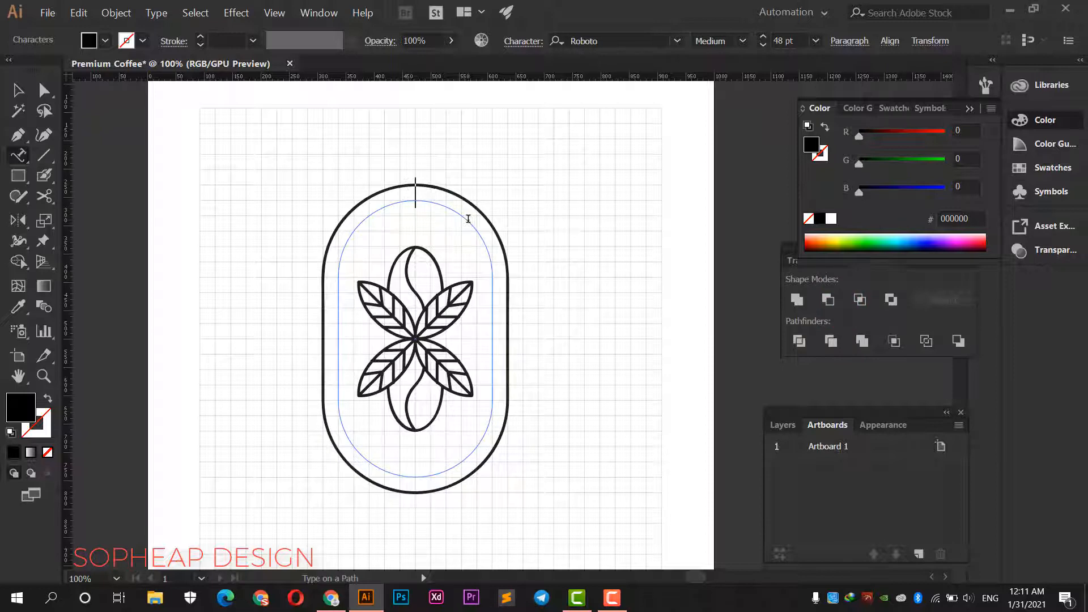
pyautogui.write('MIU')
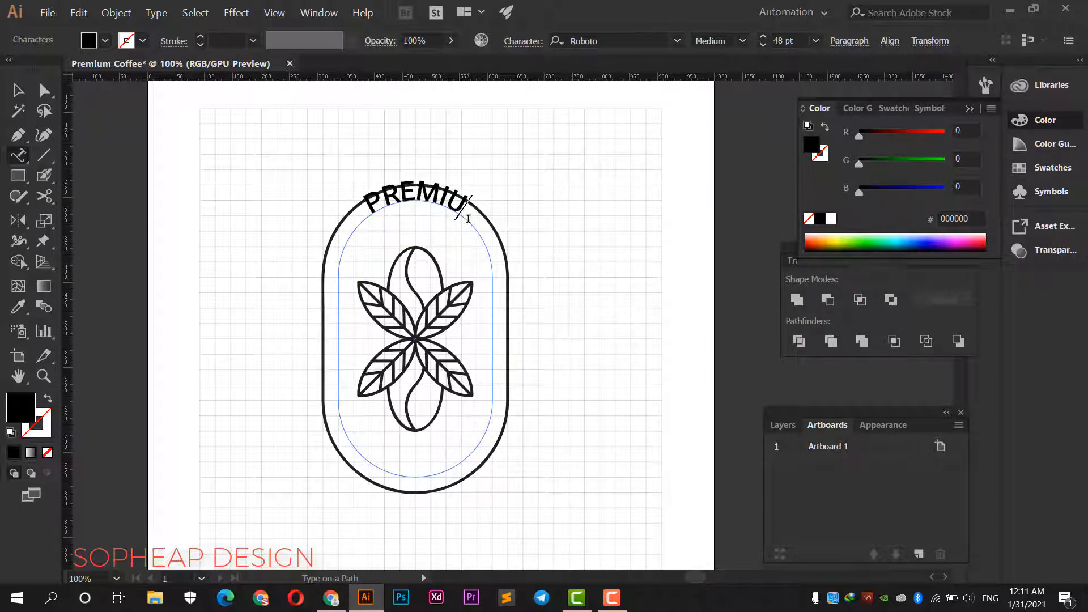
pyautogui.write('M COFFEE')
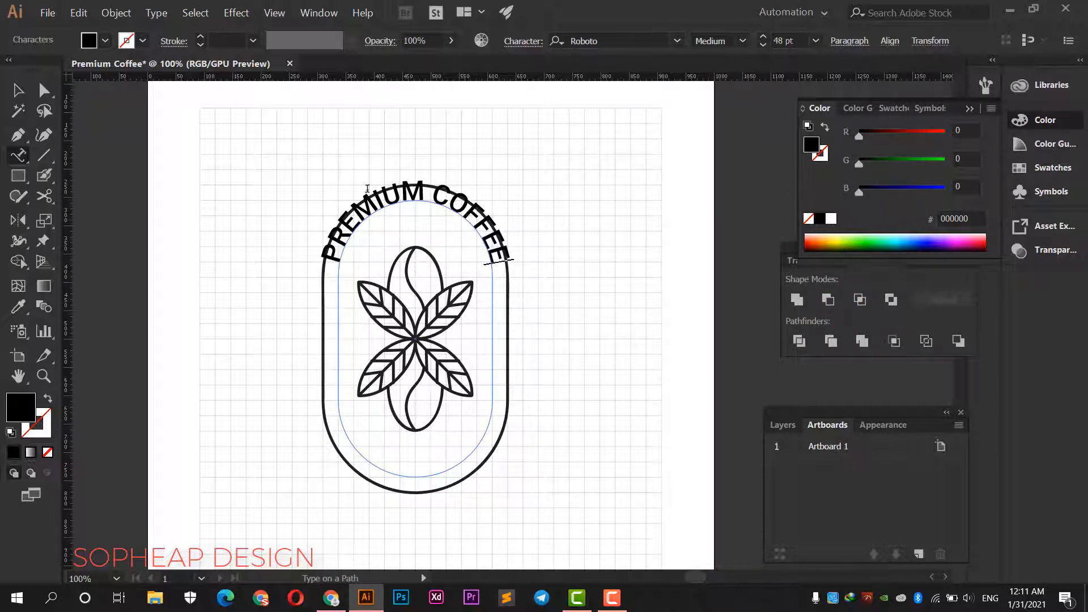
# - Set the PREMIUM COFFEE path text to 36 pt with a baseline shift of -12 pt
pyautogui.click(21, 91)
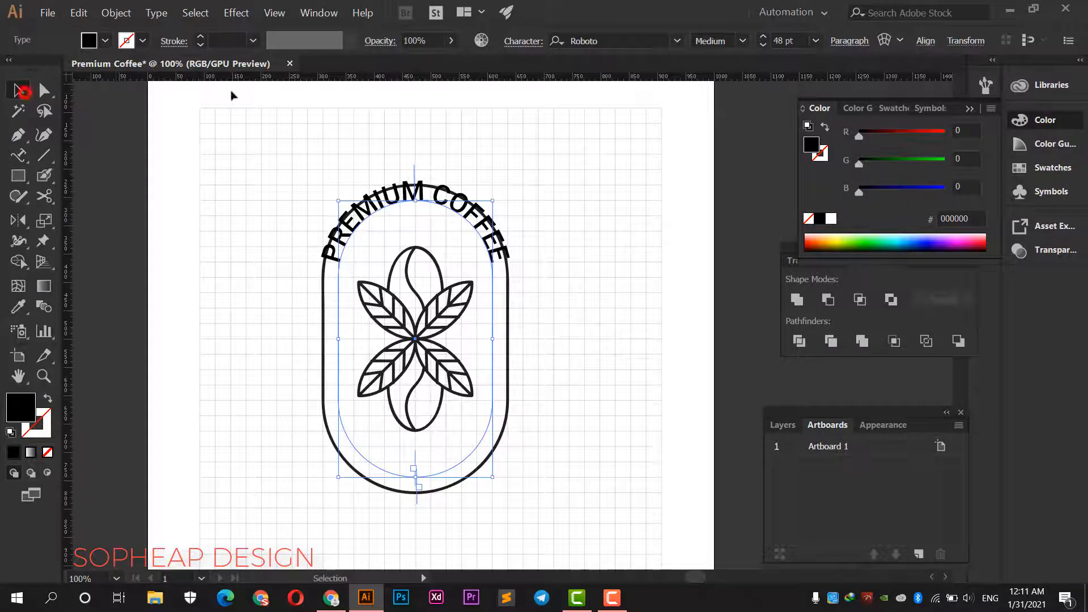
pyautogui.click(816, 42)
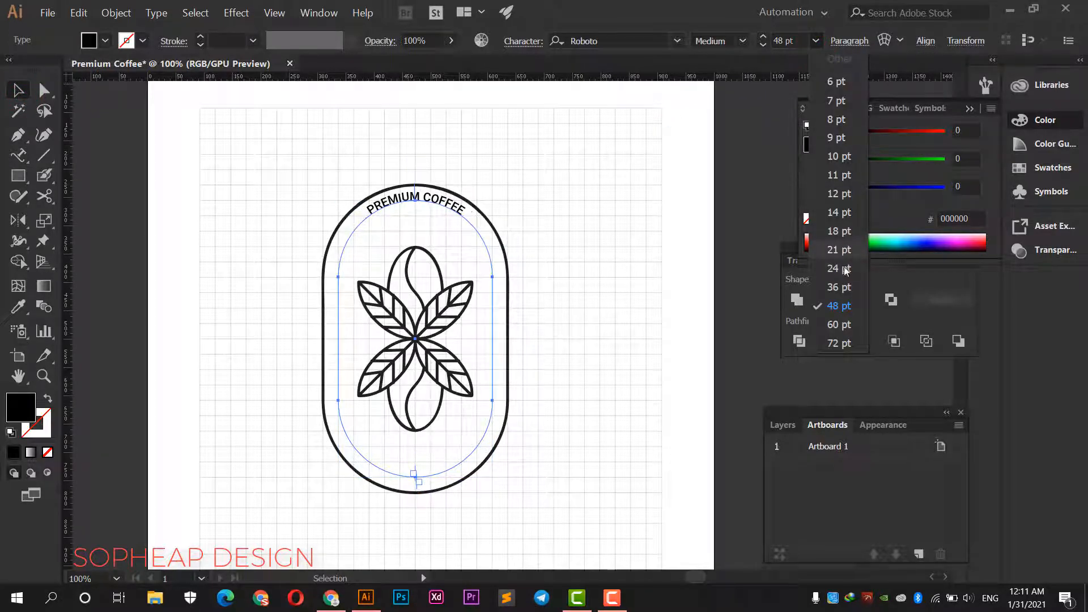
pyautogui.click(839, 286)
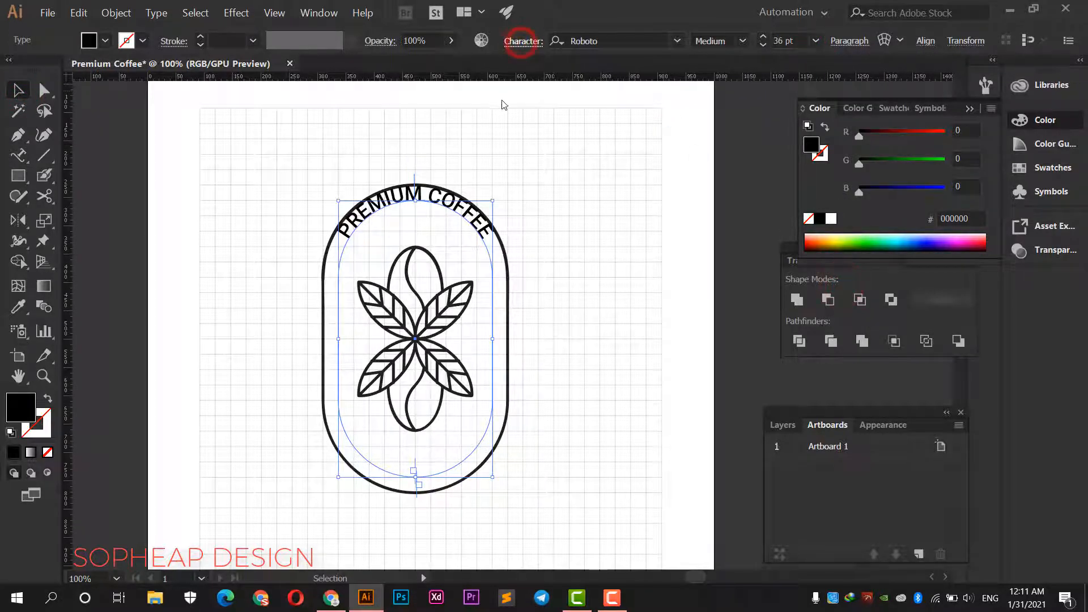
pyautogui.click(521, 41)
pyautogui.click(396, 192)
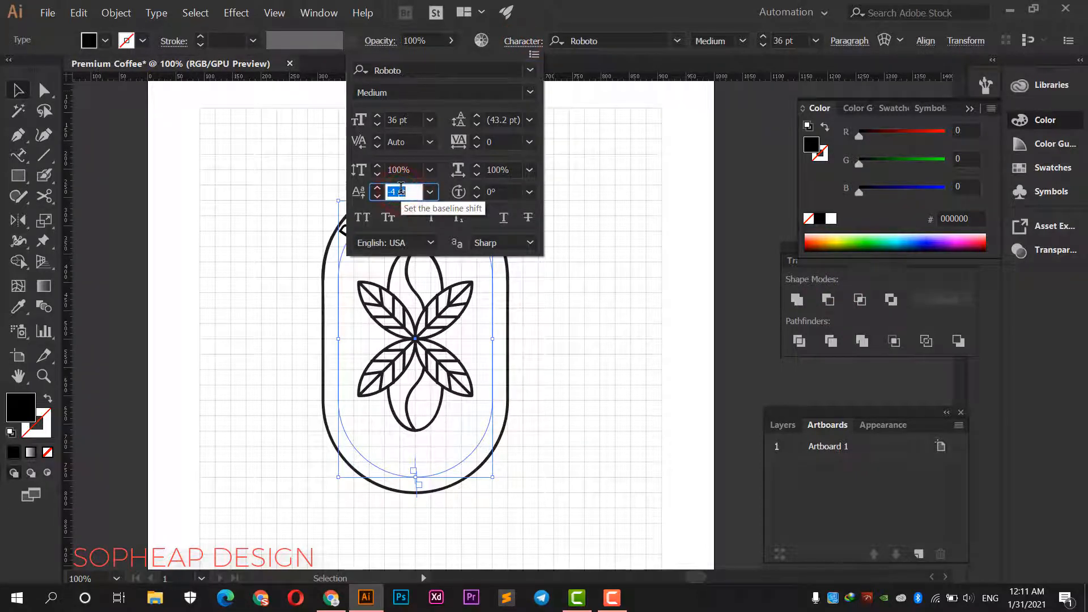
pyautogui.click(644, 187)
pyautogui.moveTo(561, 165); pyautogui.dragTo(471, 186)
pyautogui.scroll(1, 472, 186)
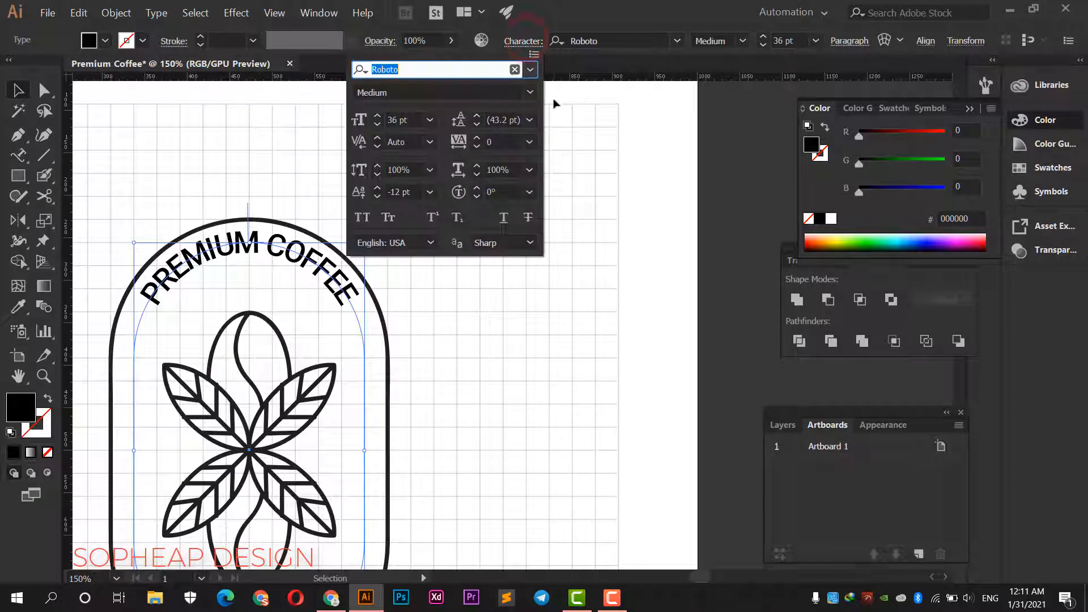
# - Try the PREMIUM COFFEE text with tracking of 200, and widen it to 500
pyautogui.click(531, 142)
pyautogui.click(550, 411)
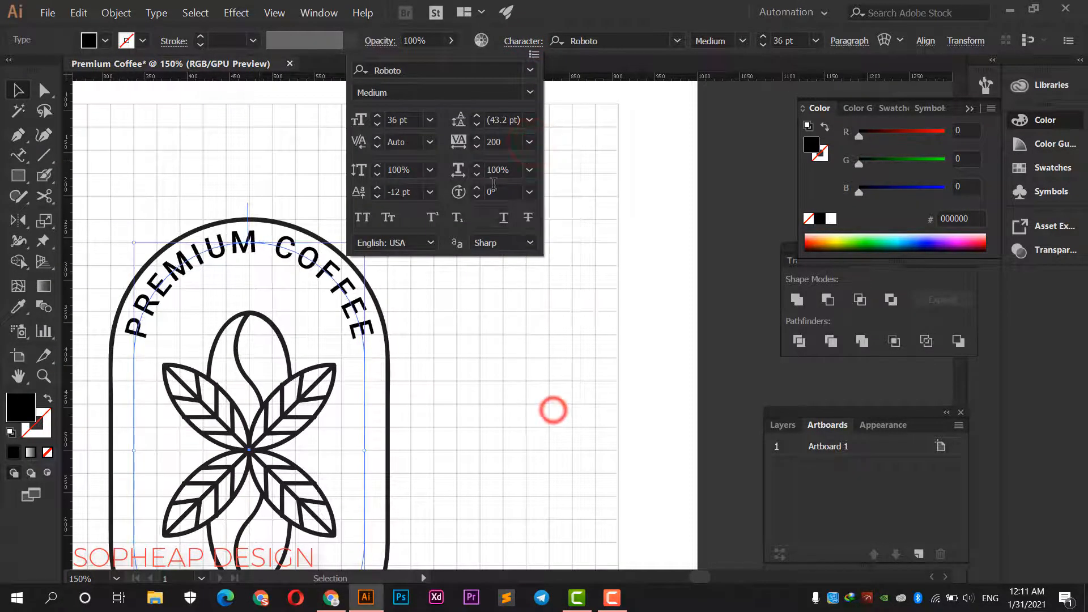
pyautogui.doubleClick(503, 141)
pyautogui.write('500')
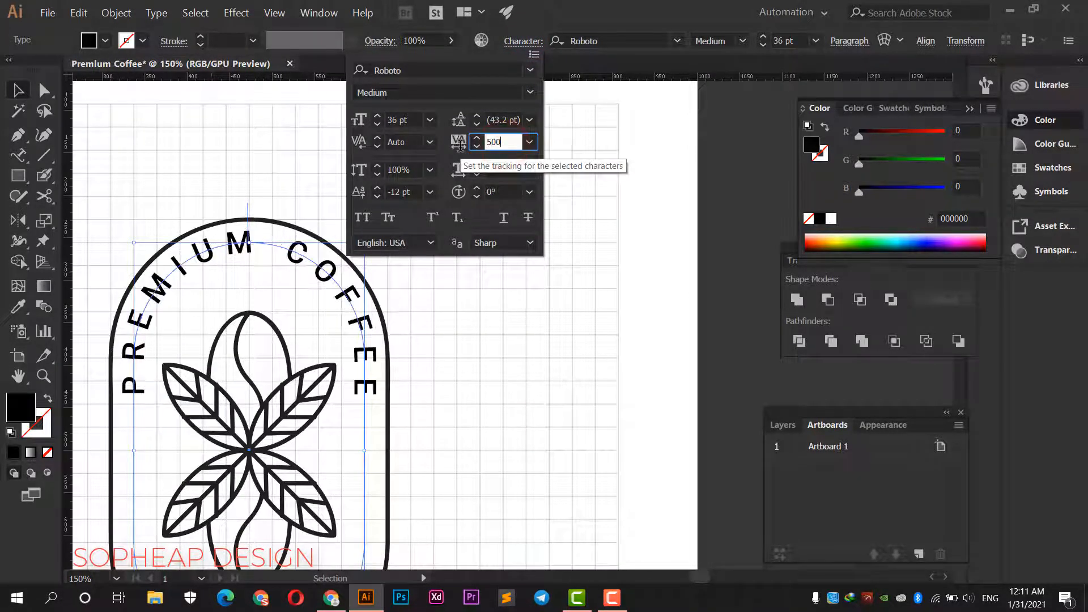
pyautogui.click(624, 186)
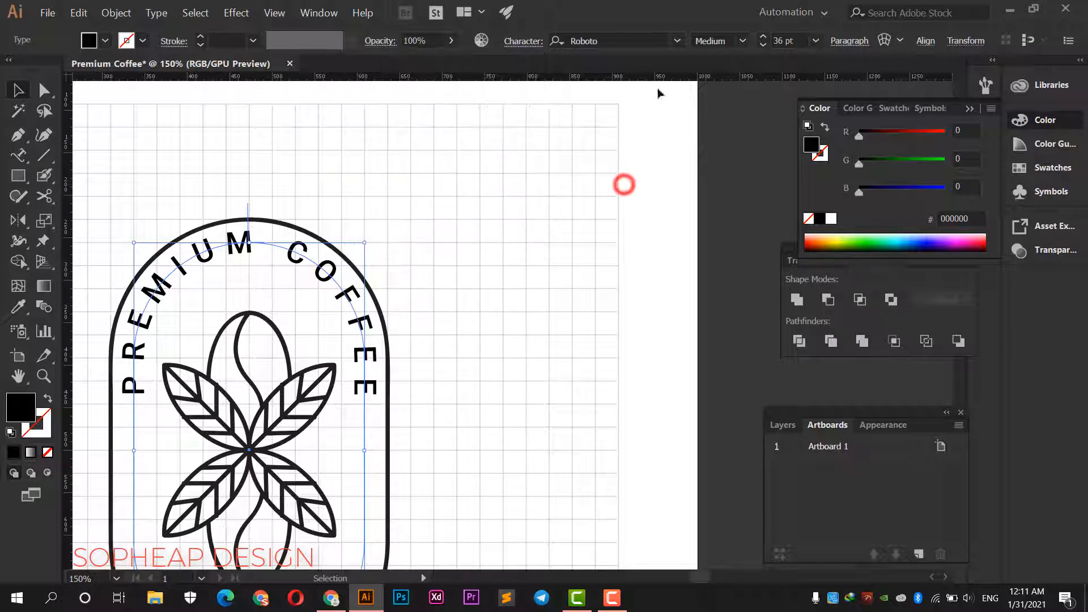
# - Reduce the PREMIUM COFFEE text to 30 pt and set its tracking to 600
pyautogui.click(782, 40)
pyautogui.scroll(-3, 783, 40)
pyautogui.scroll(-2, 783, 39)
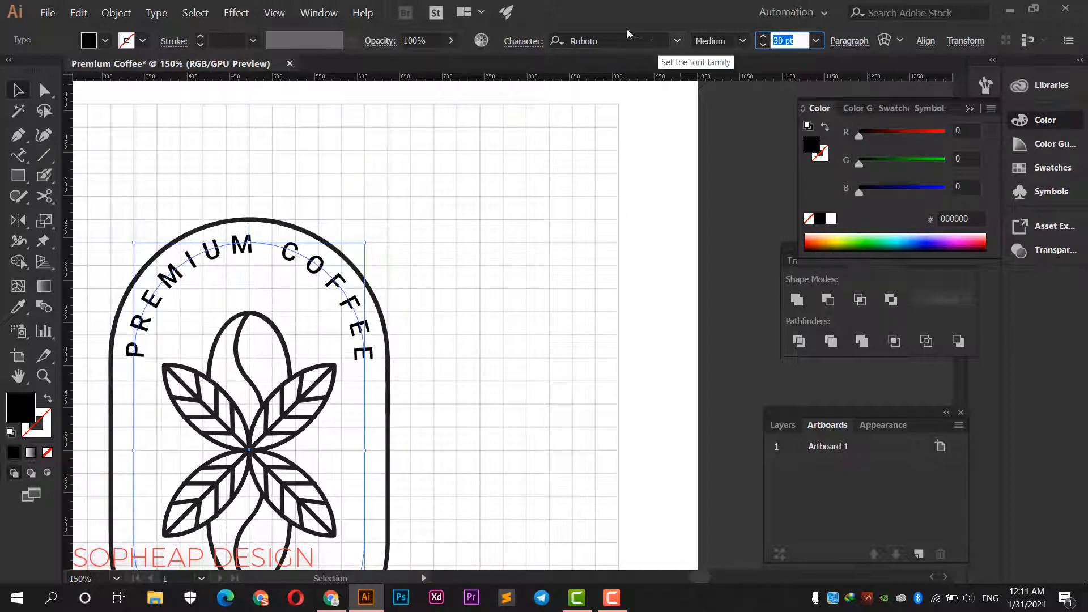
pyautogui.click(519, 44)
pyautogui.click(515, 43)
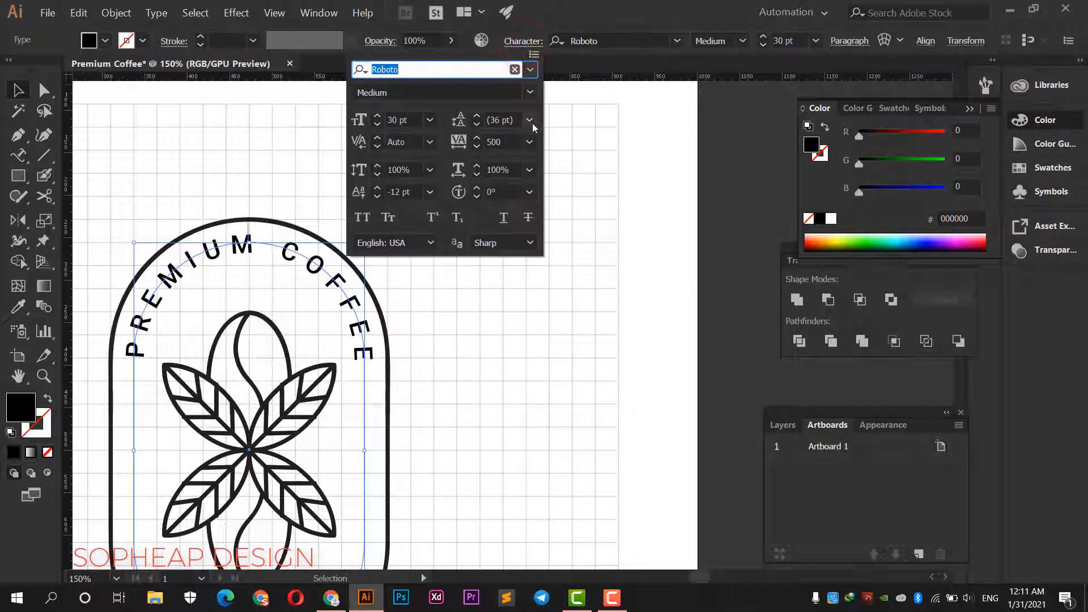
pyautogui.click(504, 142)
pyautogui.write('600')
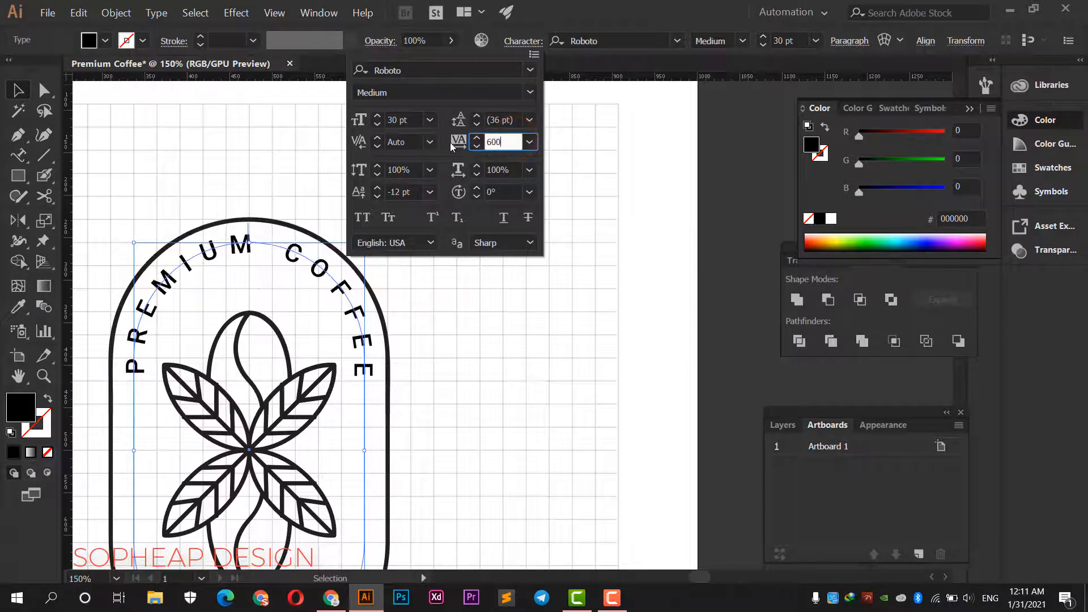
pyautogui.click(529, 323)
pyautogui.hotkey('ctrl', '-')
pyautogui.hotkey('ctrl', '-')
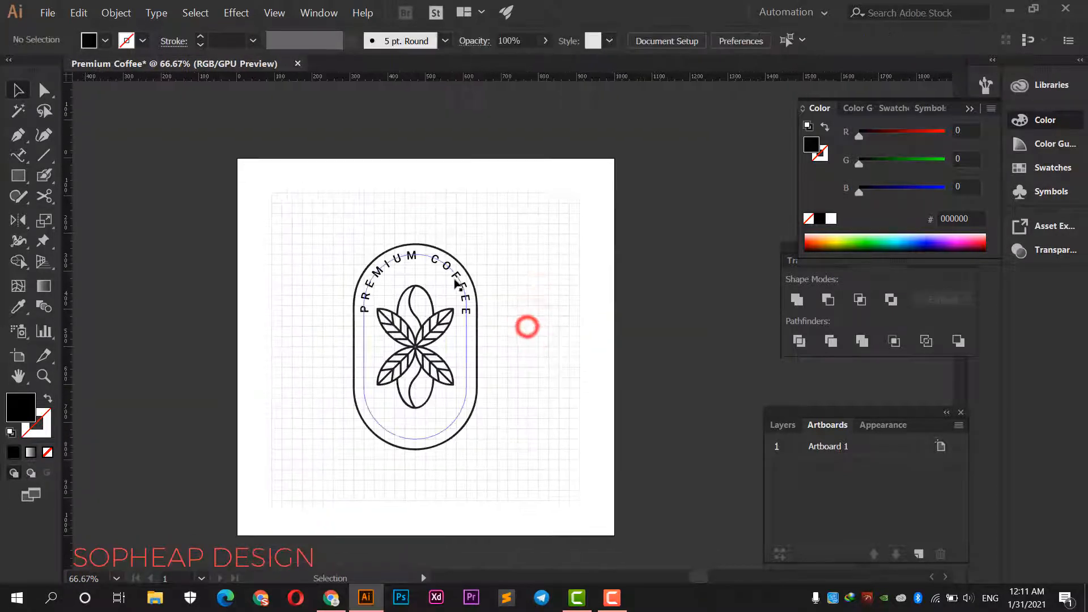
pyautogui.click(457, 284)
pyautogui.click(532, 312)
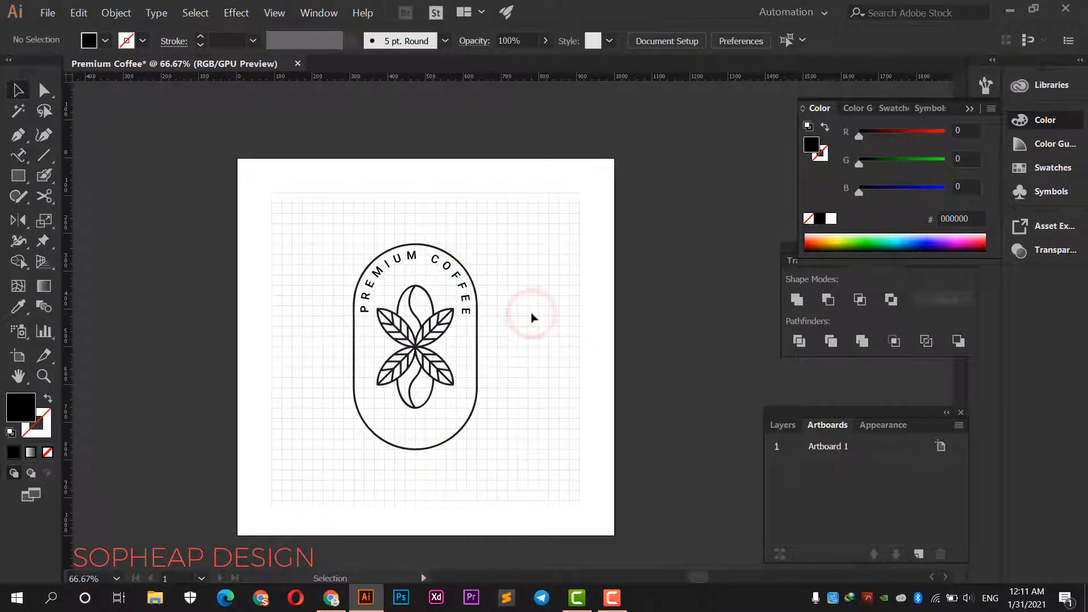
pyautogui.click(450, 263)
pyautogui.click(44, 89)
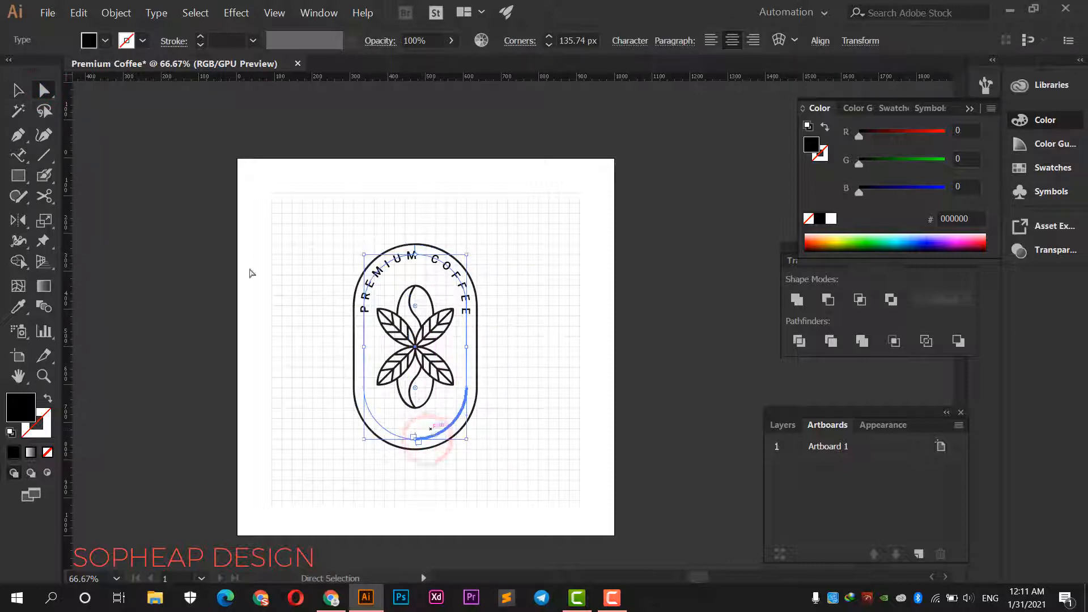
pyautogui.click(18, 89)
pyautogui.click(166, 187)
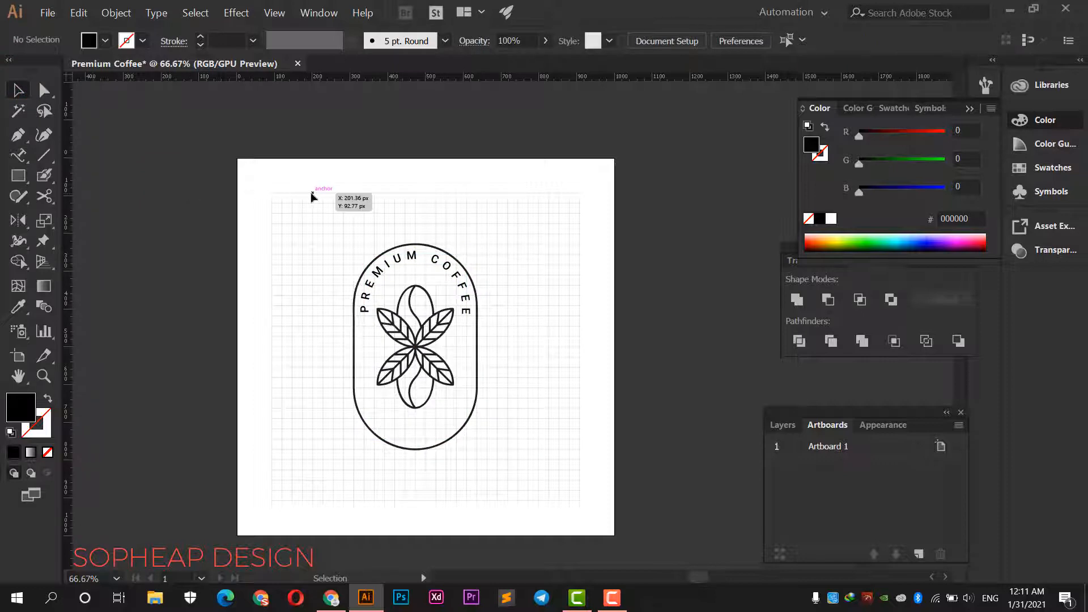
# - Try moving the PREMIUM COFFEE type path and the outer frame downward, and undo the moves
pyautogui.scroll(1, 413, 252)
pyautogui.moveTo(417, 265); pyautogui.dragTo(417, 285)
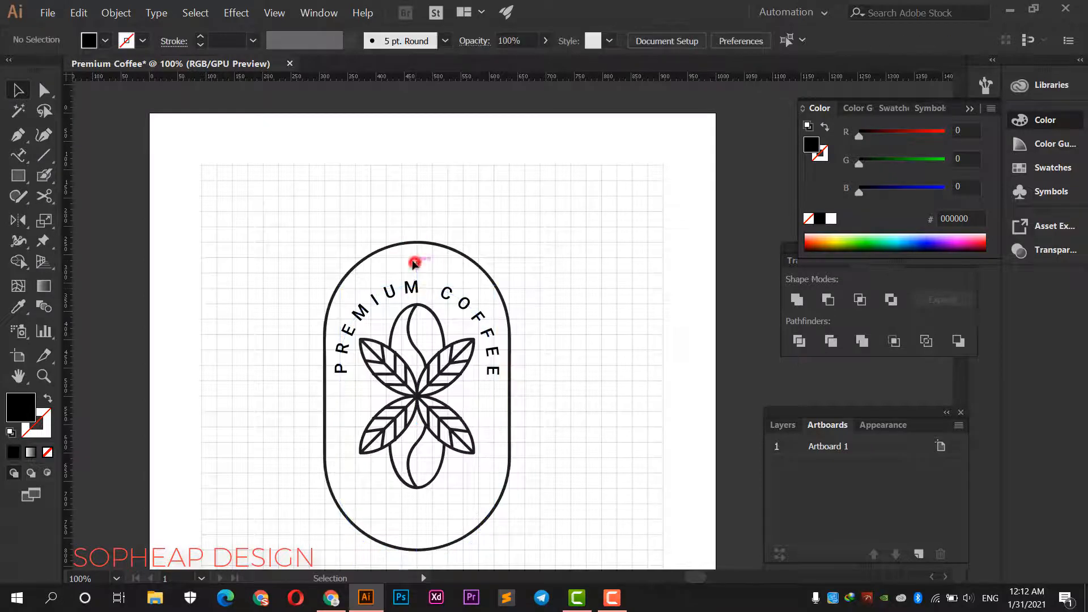
pyautogui.scroll(-1, 417, 260)
pyautogui.scroll(1, 417, 259)
pyautogui.moveTo(422, 248); pyautogui.dragTo(448, 161)
pyautogui.click(420, 249)
pyautogui.hotkey('ctrl', 'z')
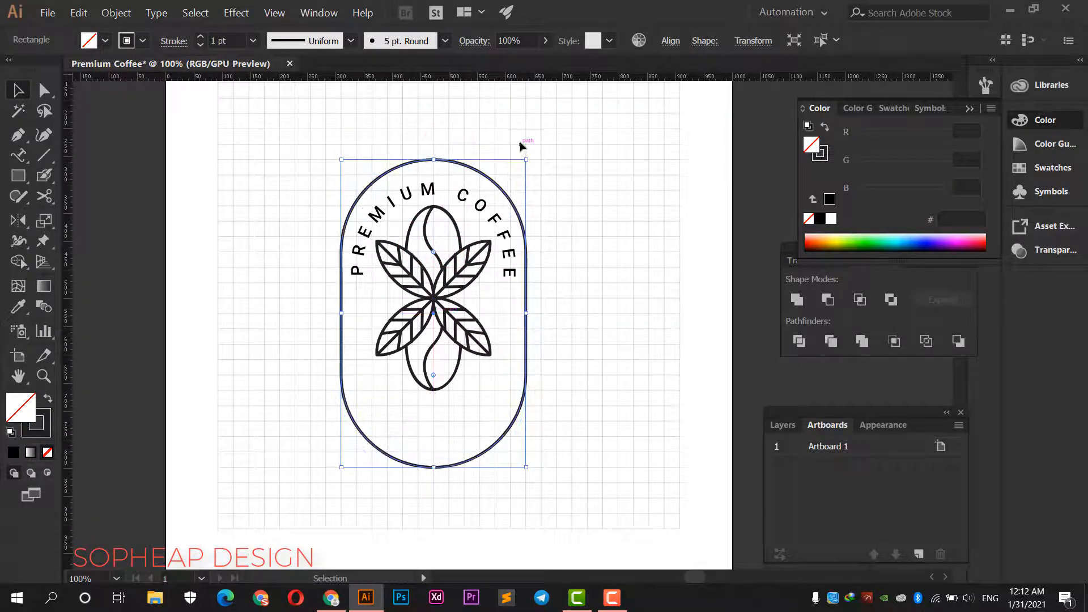
pyautogui.hotkey('ctrl', 'z')
pyautogui.hotkey('ctrl', 'z')
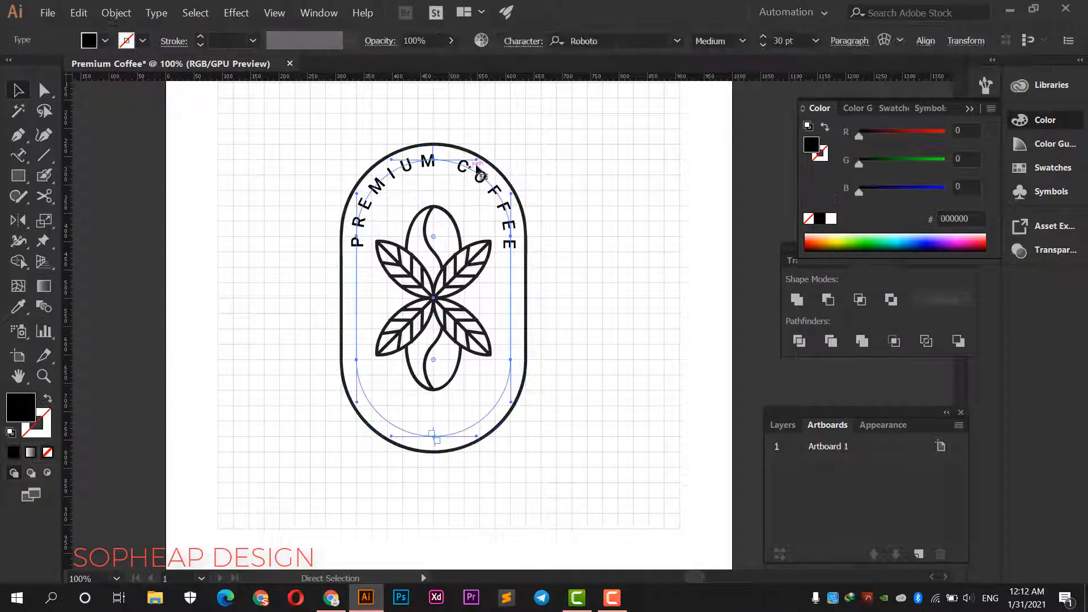
pyautogui.click(561, 155)
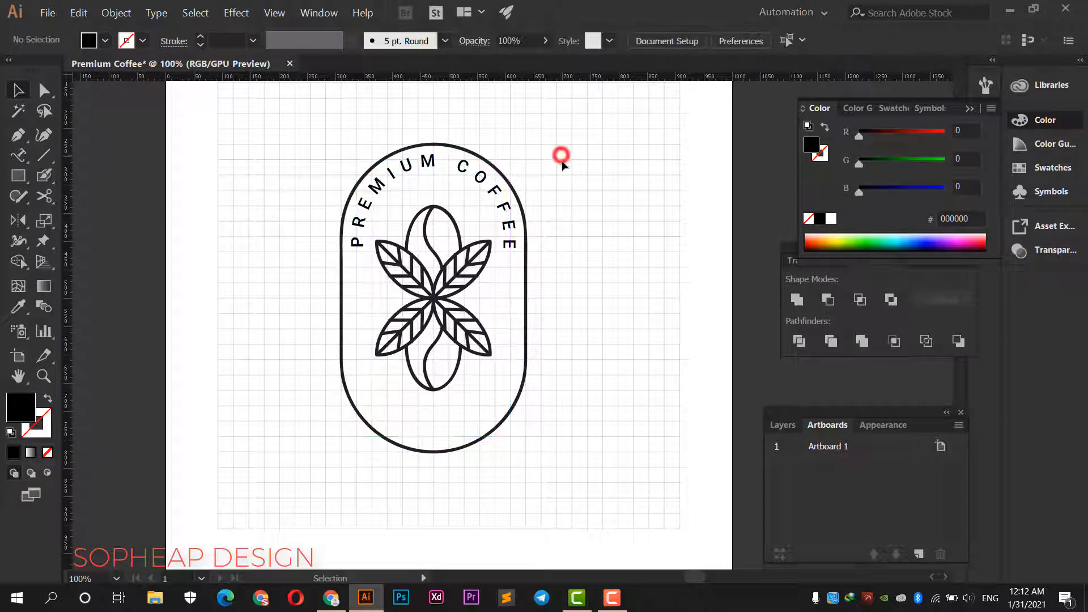
# - Duplicate the PREMIUM COFFEE type path and slide the copy's text around to the path's bottom curve so it reads upright
pyautogui.click(463, 168)
pyautogui.rightClick(467, 173)
pyautogui.press('Escape')
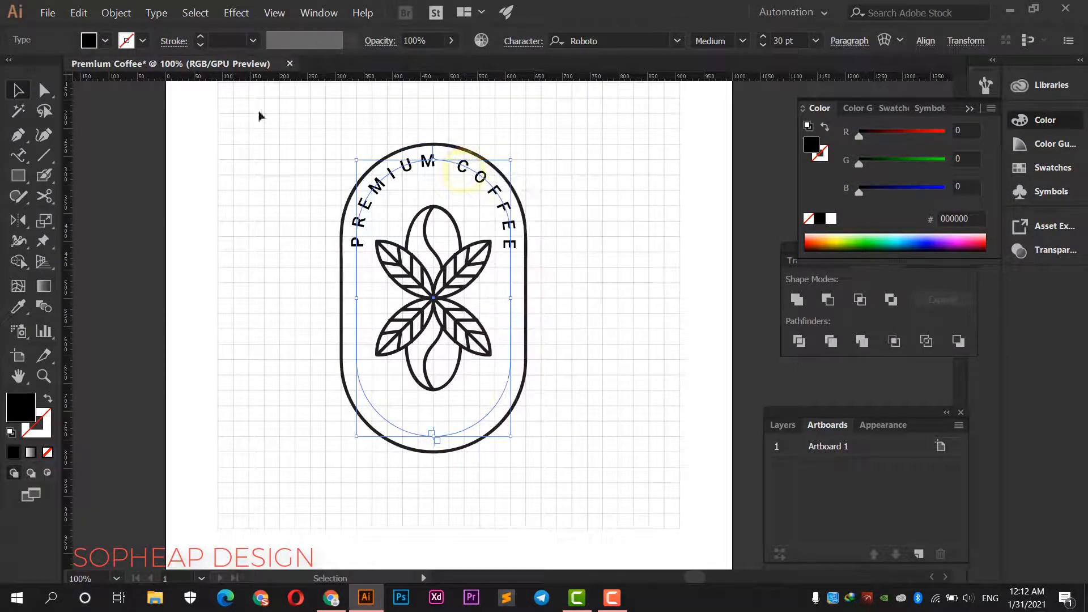
pyautogui.click(121, 13)
pyautogui.moveTo(79, 13)
pyautogui.click(100, 74)
pyautogui.click(79, 13)
pyautogui.click(102, 86)
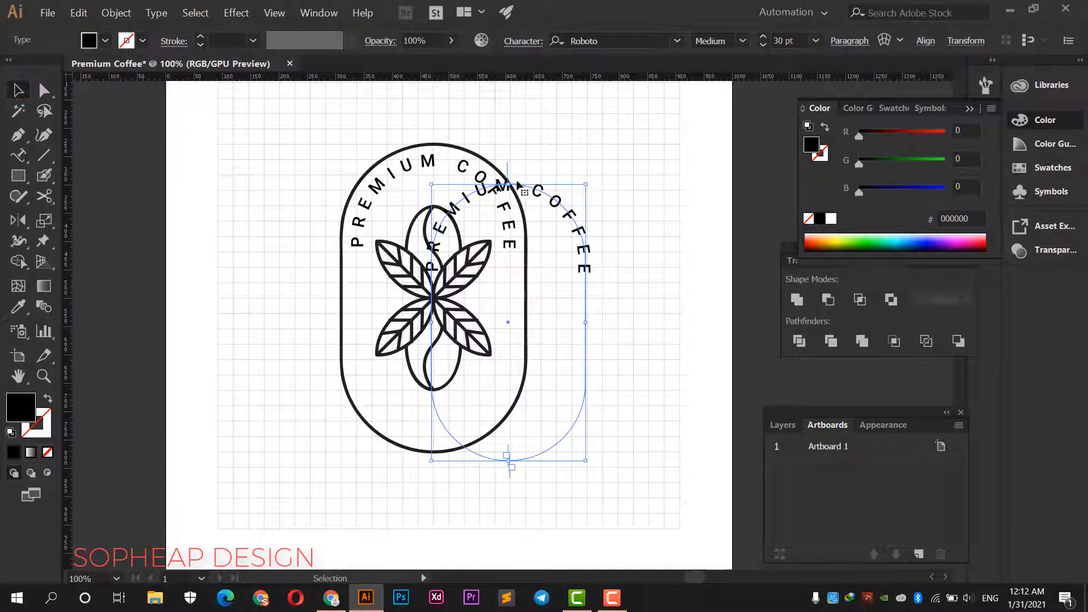
pyautogui.click(44, 91)
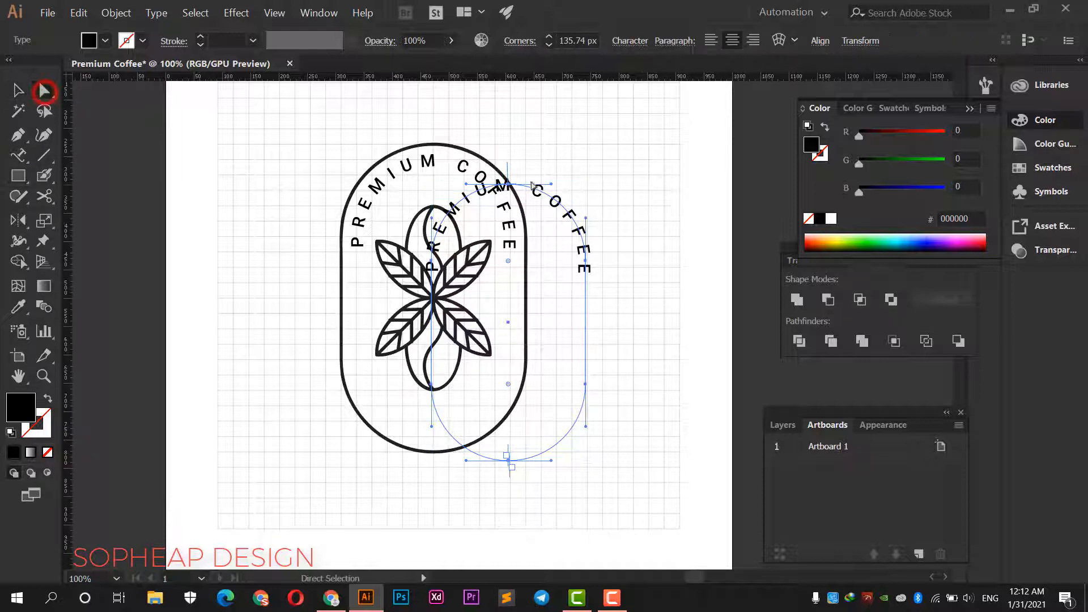
pyautogui.moveTo(508, 166); pyautogui.dragTo(509, 426)
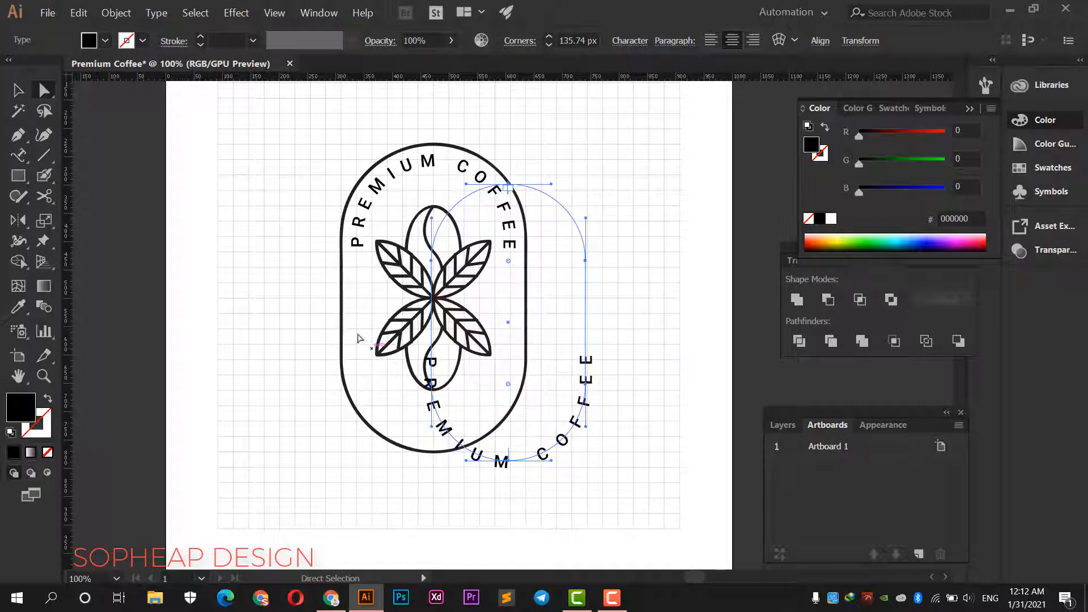
# - Replace the duplicated path's text with "ESTD 2021"
pyautogui.click(21, 155)
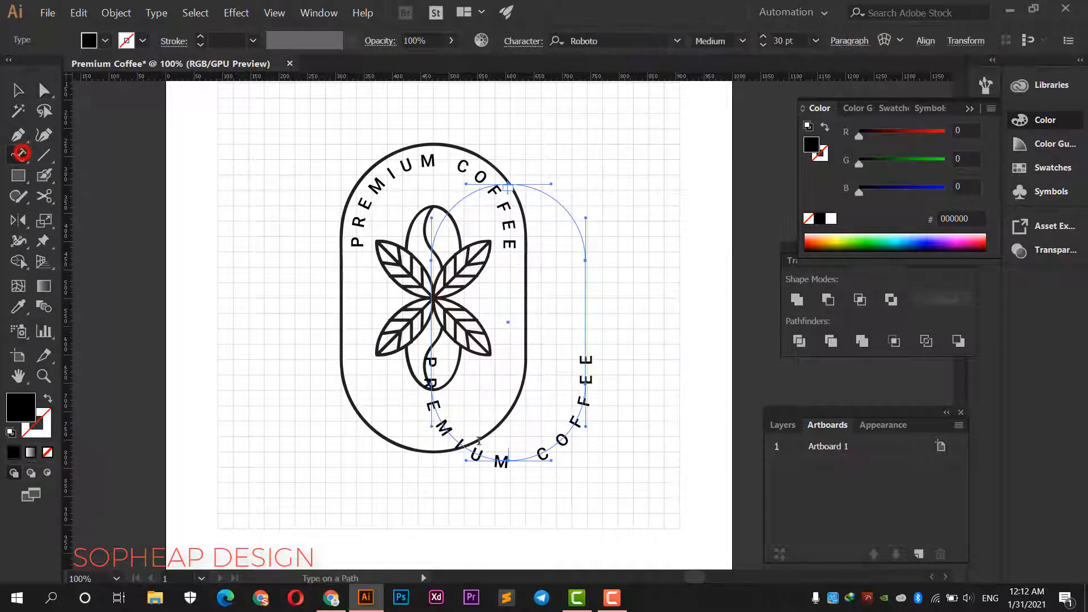
pyautogui.click(545, 457)
pyautogui.hotkey('ctrl', 'a')
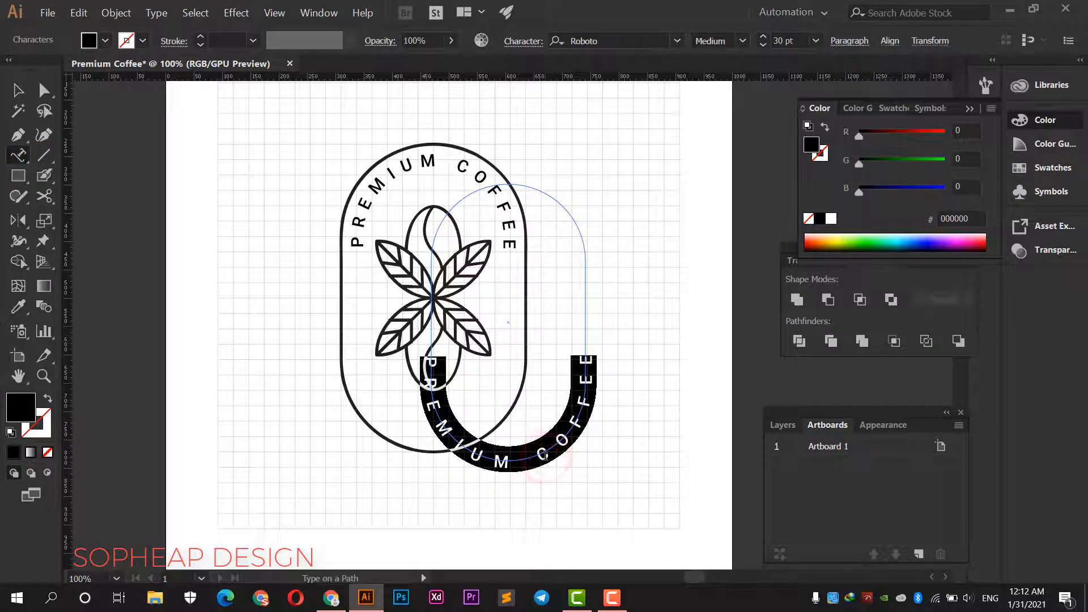
pyautogui.write('EST')
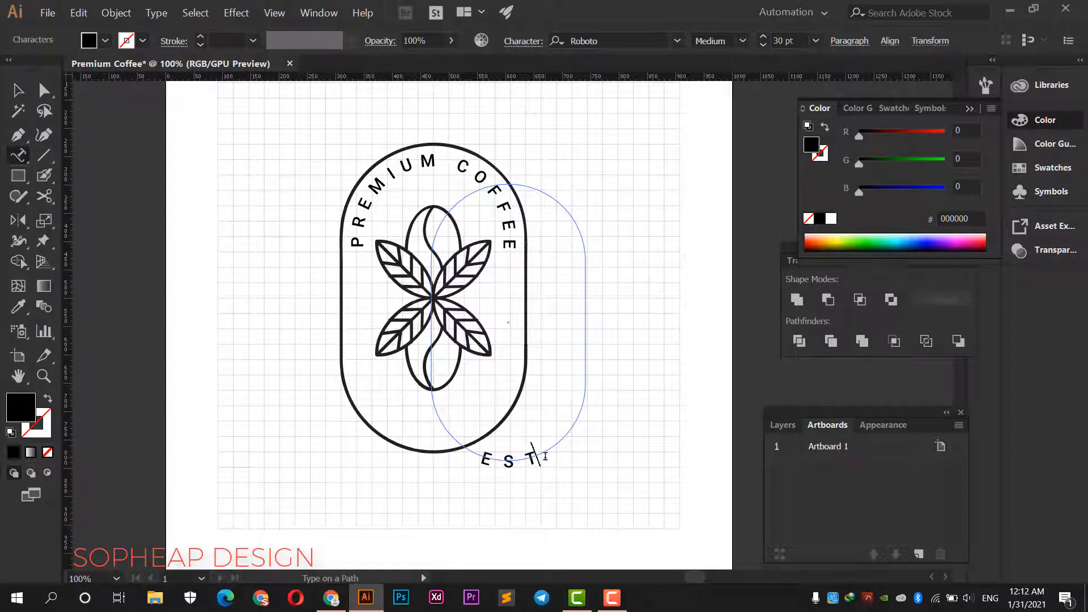
pyautogui.write('D 2')
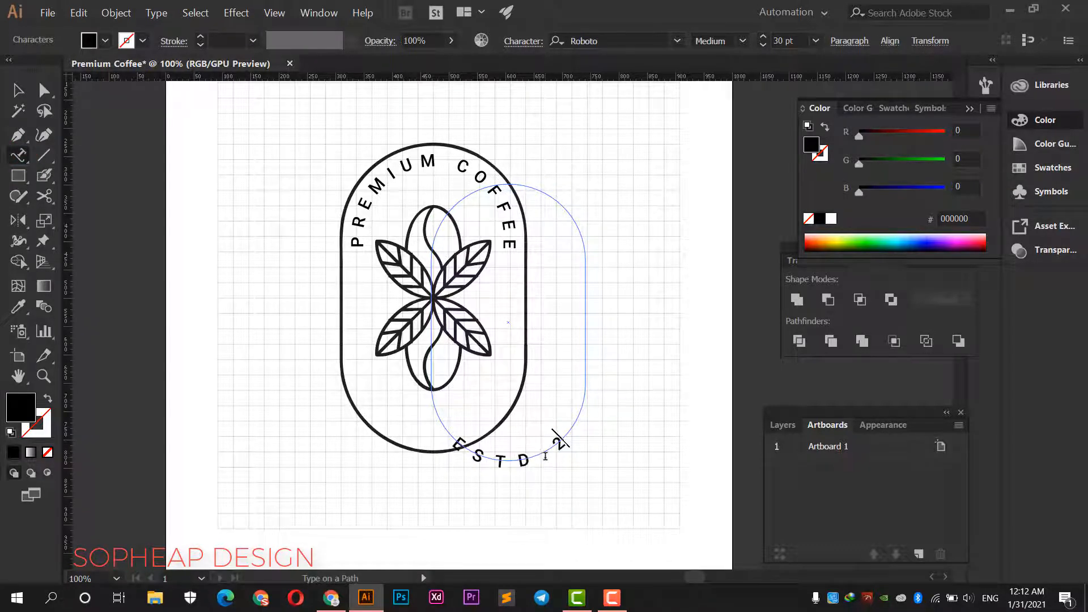
pyautogui.write('021')
pyautogui.click(16, 91)
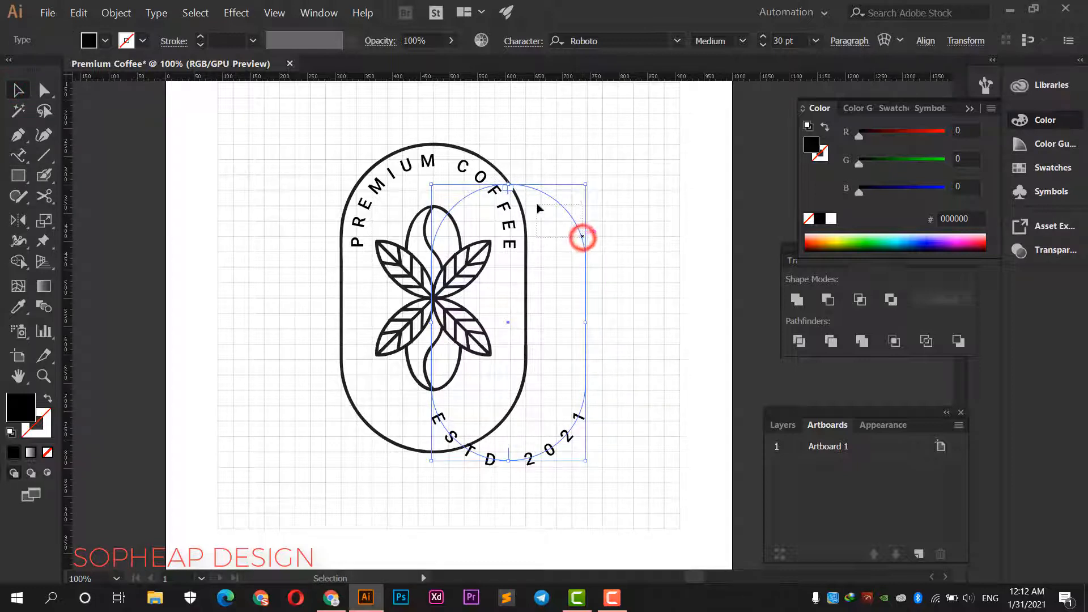
# - Move the ESTD 2021 type path inside the outer frame, over the original PREMIUM COFFEE path
pyautogui.moveTo(540, 209); pyautogui.dragTo(578, 219)
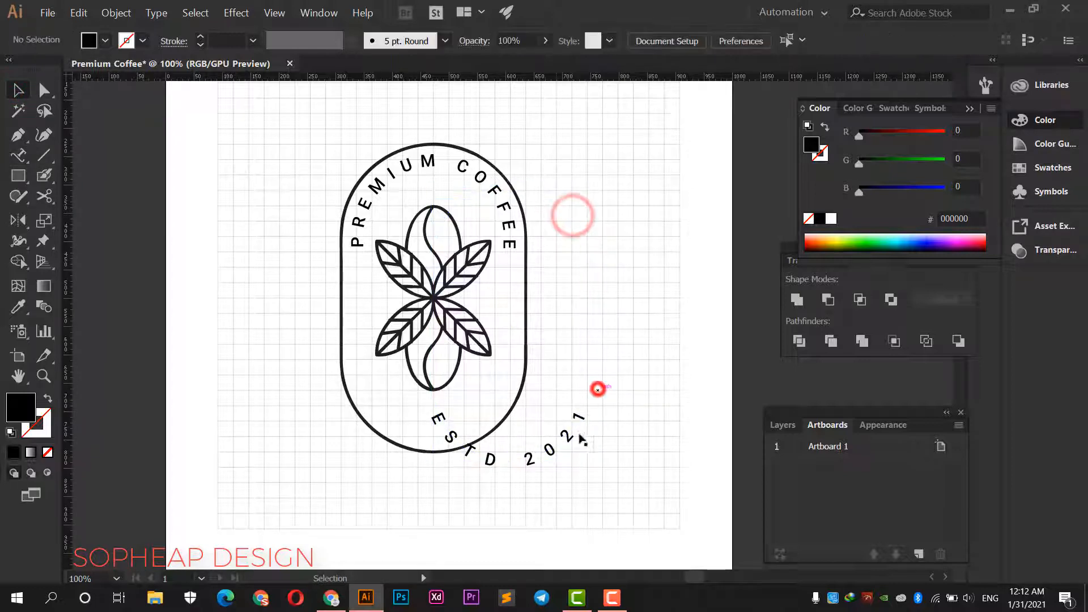
pyautogui.moveTo(572, 437); pyautogui.dragTo(496, 415)
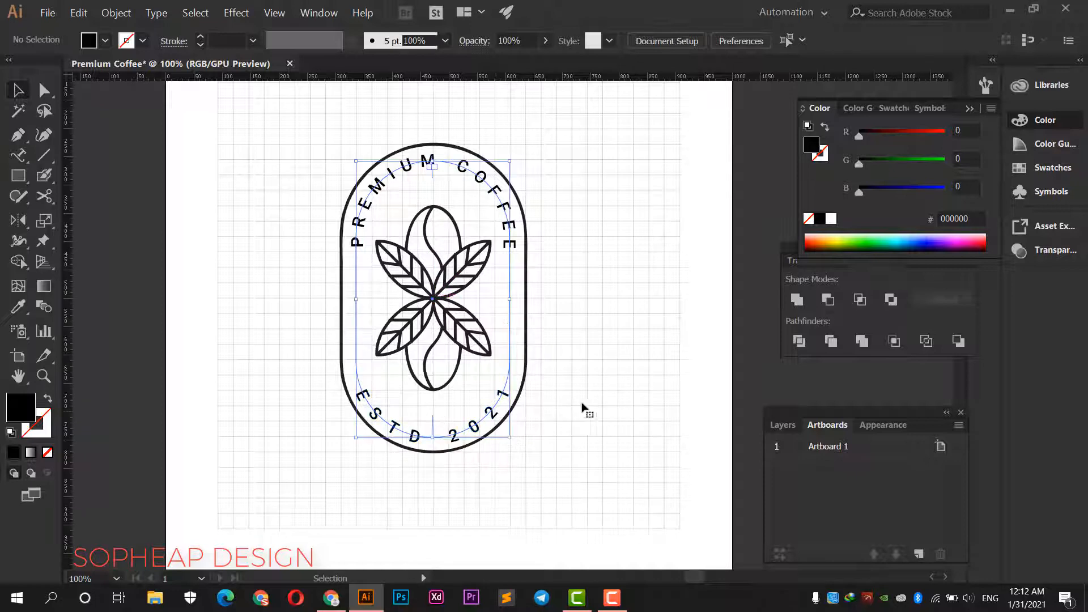
pyautogui.click(583, 404)
# - Try to center-align all the logo objects horizontally, and undo the alignment
pyautogui.moveTo(552, 485); pyautogui.dragTo(268, 163)
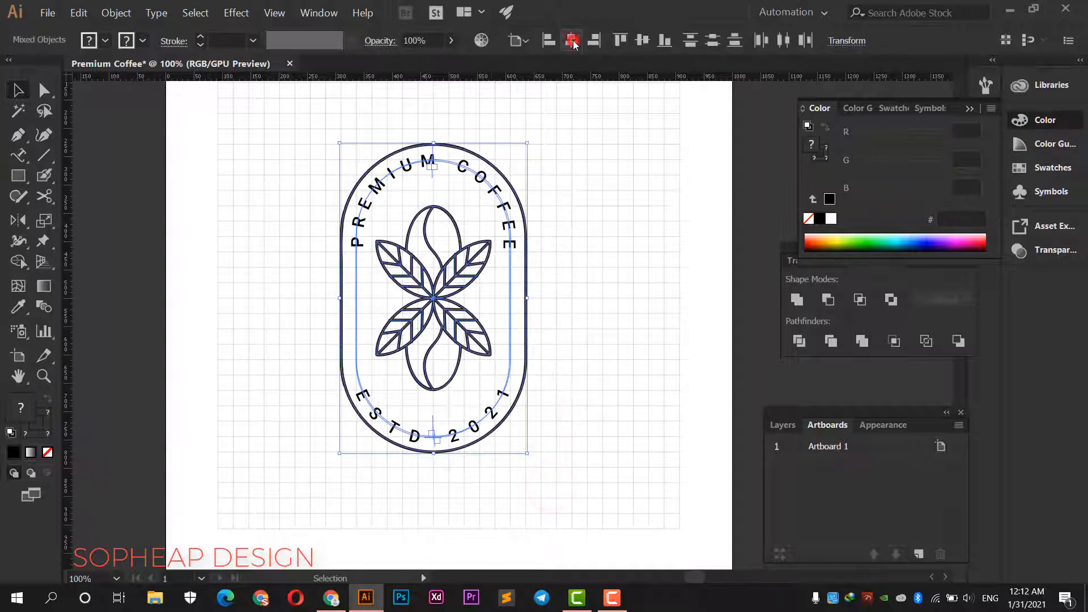
pyautogui.click(570, 40)
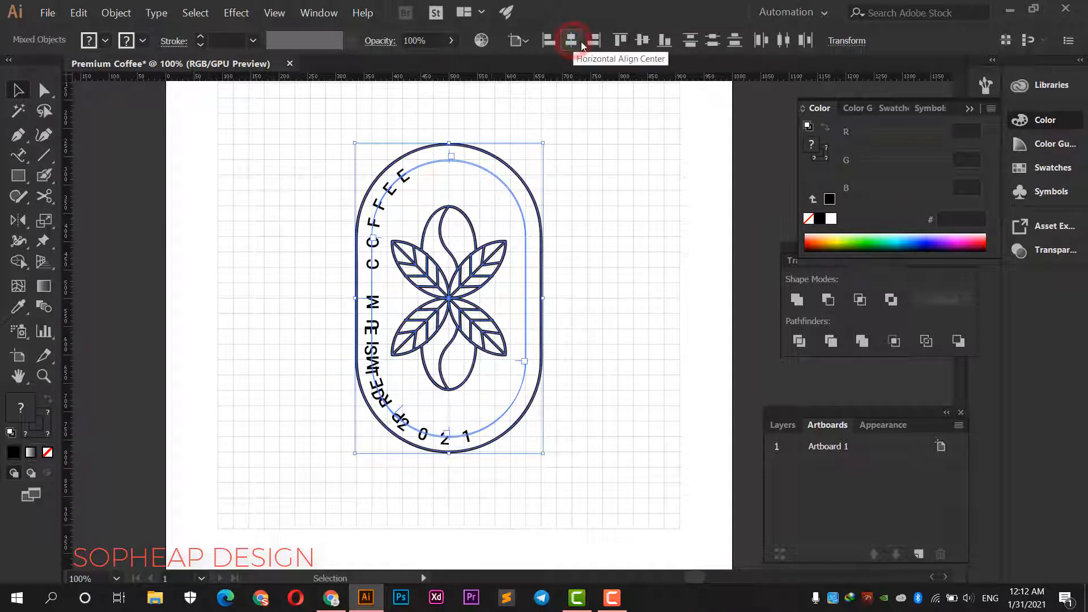
pyautogui.hotkey('ctrl', 'z')
pyautogui.click(305, 161)
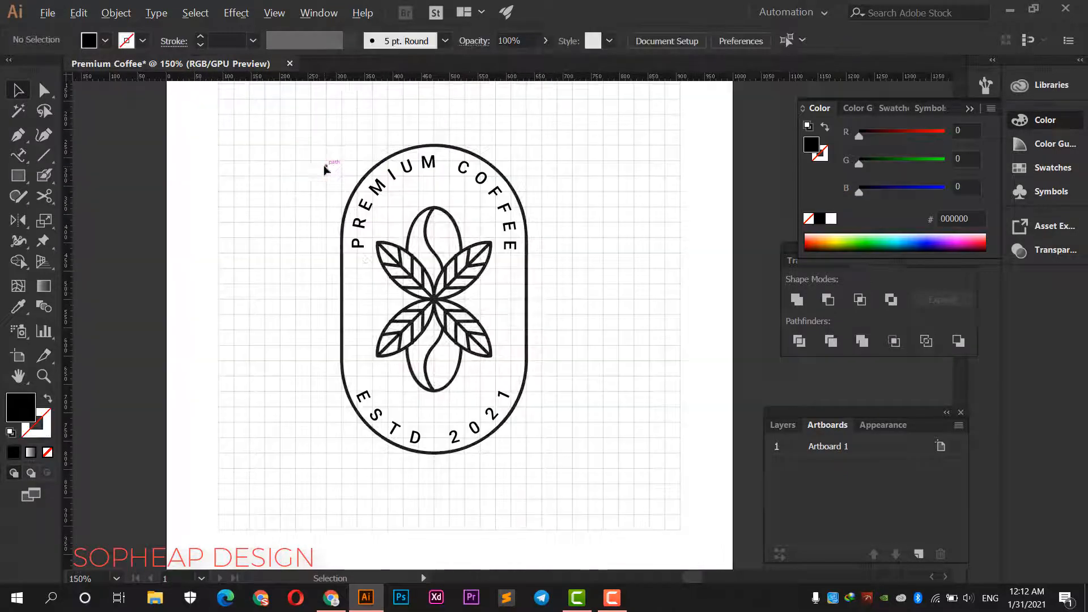
# - Nudge the ESTD 2021 type path so it is centered and evenly spaced inside the outer frame
pyautogui.scroll(2, 436, 432)
pyautogui.moveTo(467, 446); pyautogui.dragTo(475, 449)
pyautogui.click(588, 457)
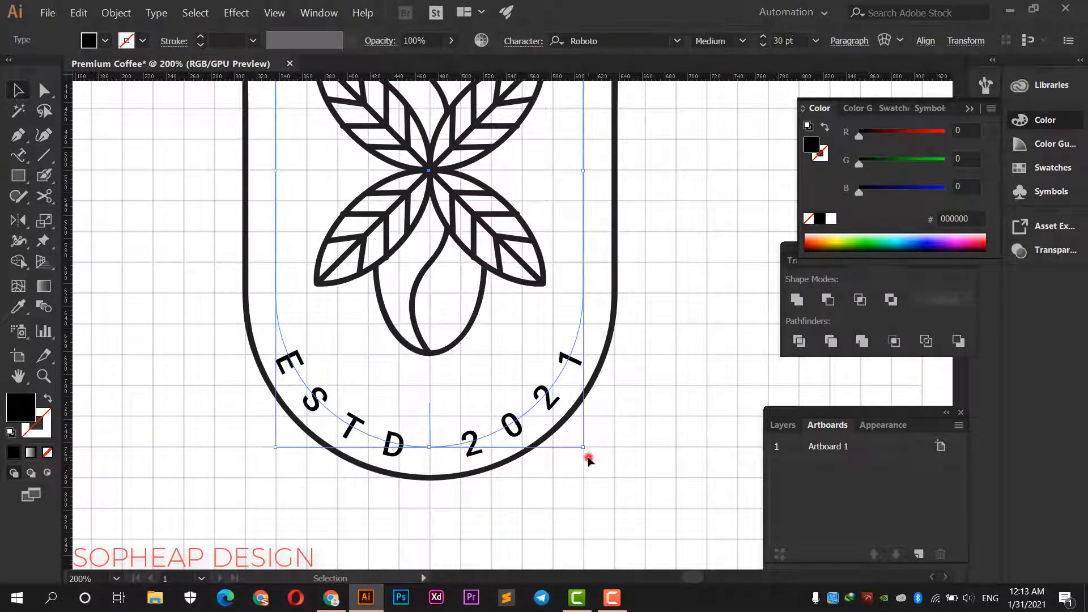
pyautogui.scroll(-2, 588, 457)
pyautogui.scroll(-1, 607, 450)
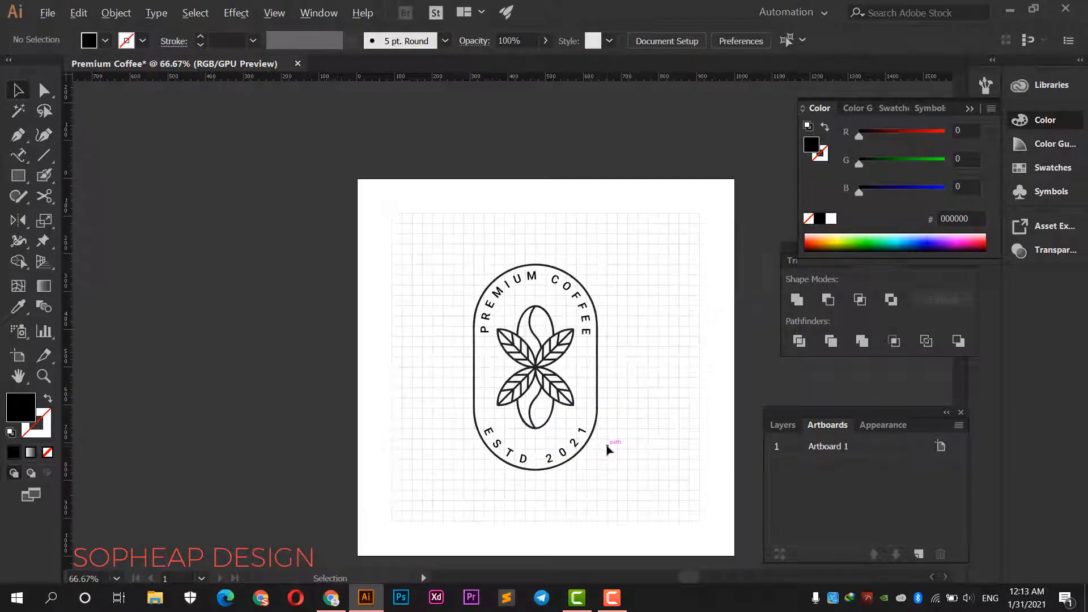
# - Draw a straight vertical line inside the frame's left side, between the start of PREMIUM COFFEE and ESTD 2021
pyautogui.scroll(1, 607, 439)
pyautogui.moveTo(606, 419); pyautogui.dragTo(608, 430)
pyautogui.click(51, 161)
pyautogui.click(50, 159)
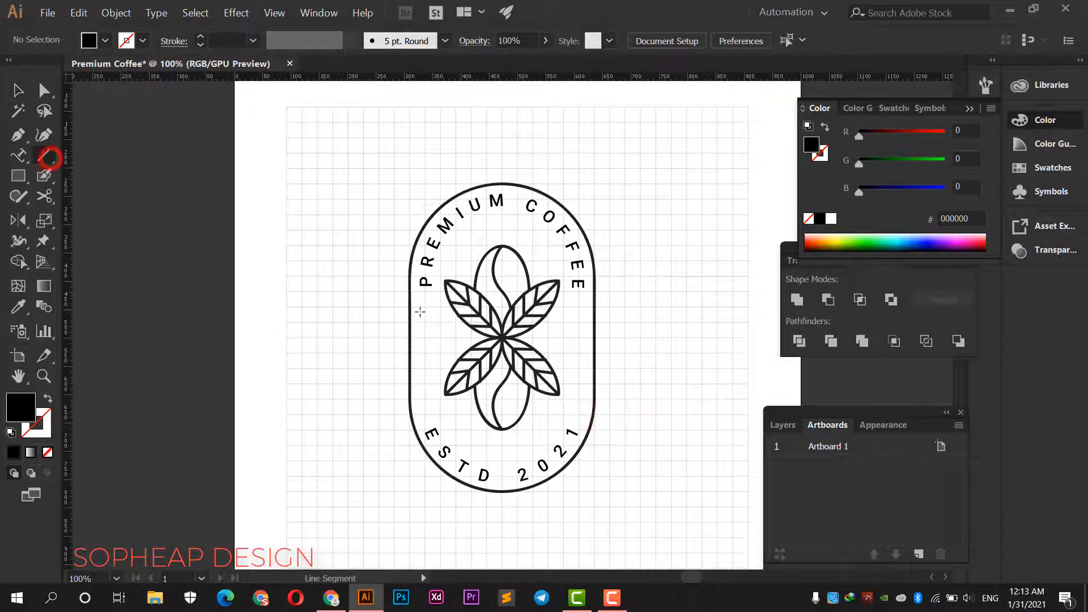
pyautogui.moveTo(424, 308); pyautogui.dragTo(426, 399)
pyautogui.click(19, 91)
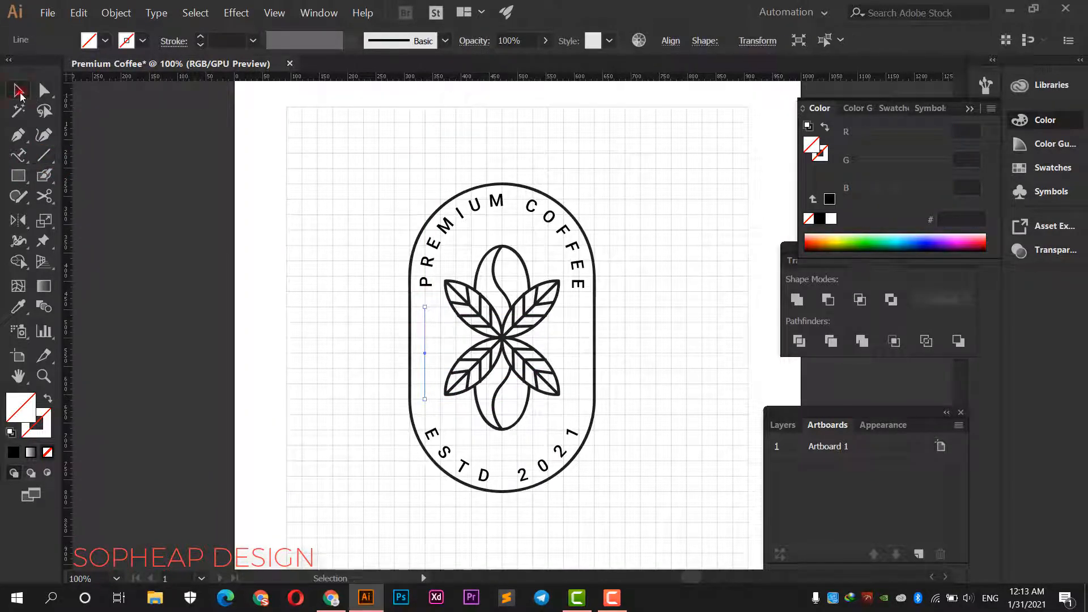
# - Apply the 5 pt. Round brush to the vertical line and duplicate it to the matching place on the frame's right side
pyautogui.click(399, 43)
pyautogui.click(286, 79)
pyautogui.click(264, 278)
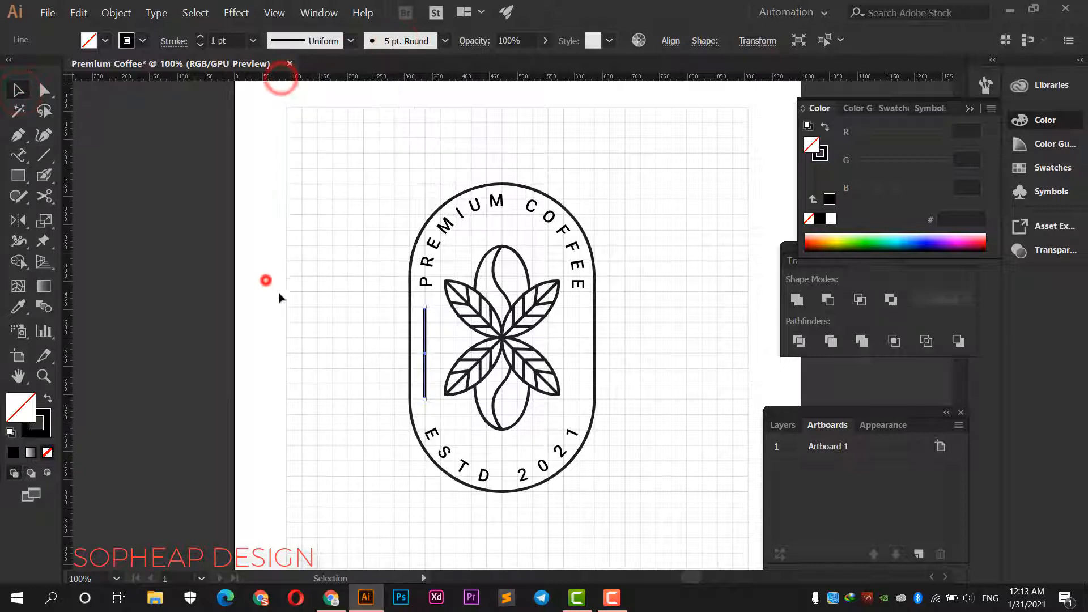
pyautogui.moveTo(425, 324); pyautogui.dragTo(580, 330)
pyautogui.click(636, 316)
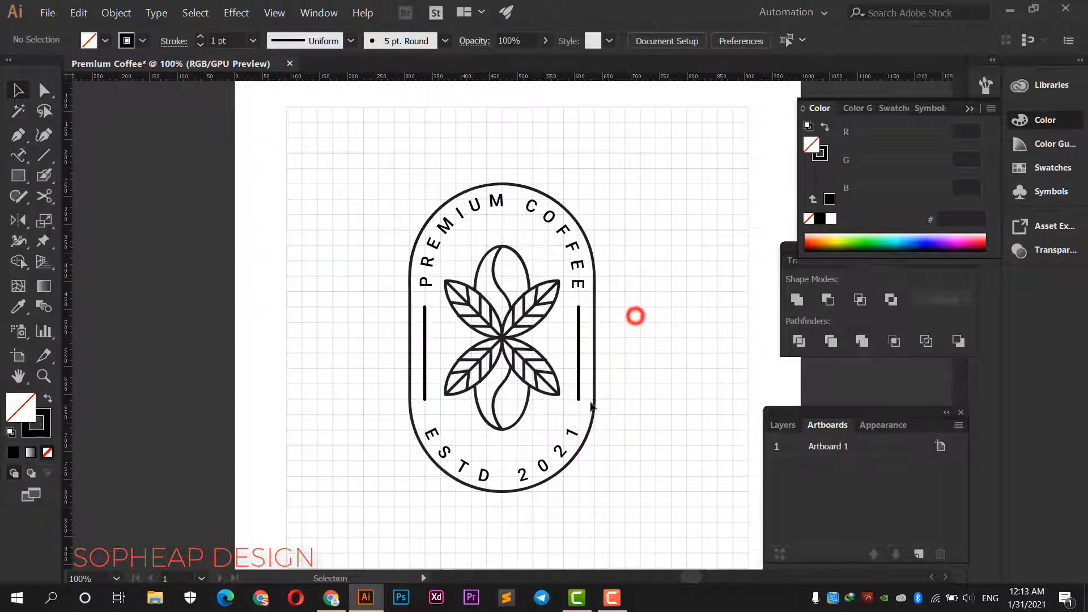
# - Reduce the font size of the ESTD 2021 path text to 21 pt
pyautogui.click(558, 452)
pyautogui.click(780, 40)
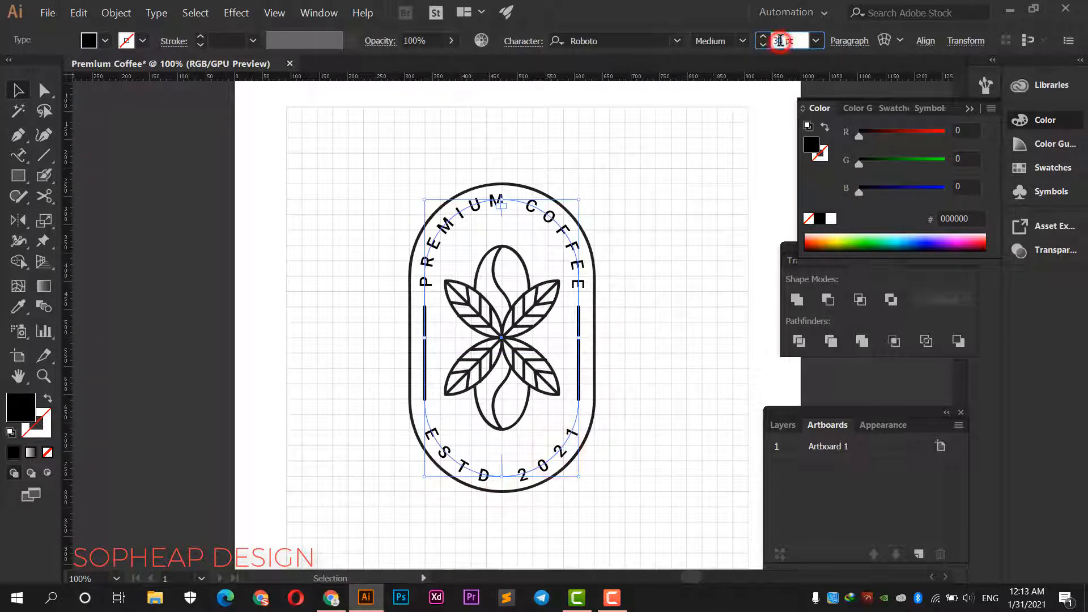
pyautogui.scroll(-3, 780, 41)
pyautogui.scroll(-1, 780, 40)
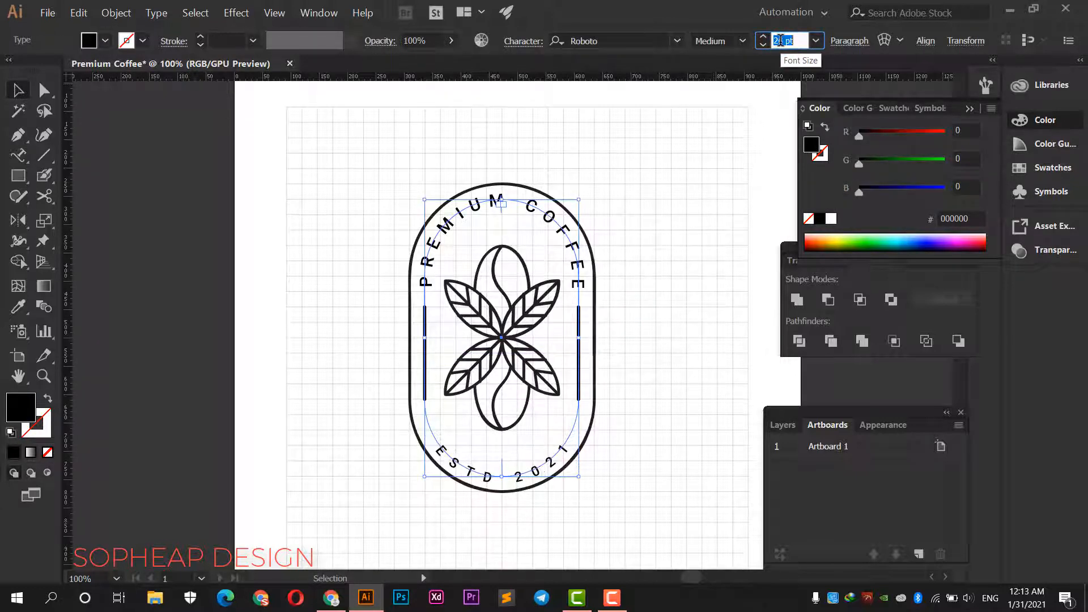
# - Raise the baseline shift of the ESTD 2021 text slightly
pyautogui.click(523, 45)
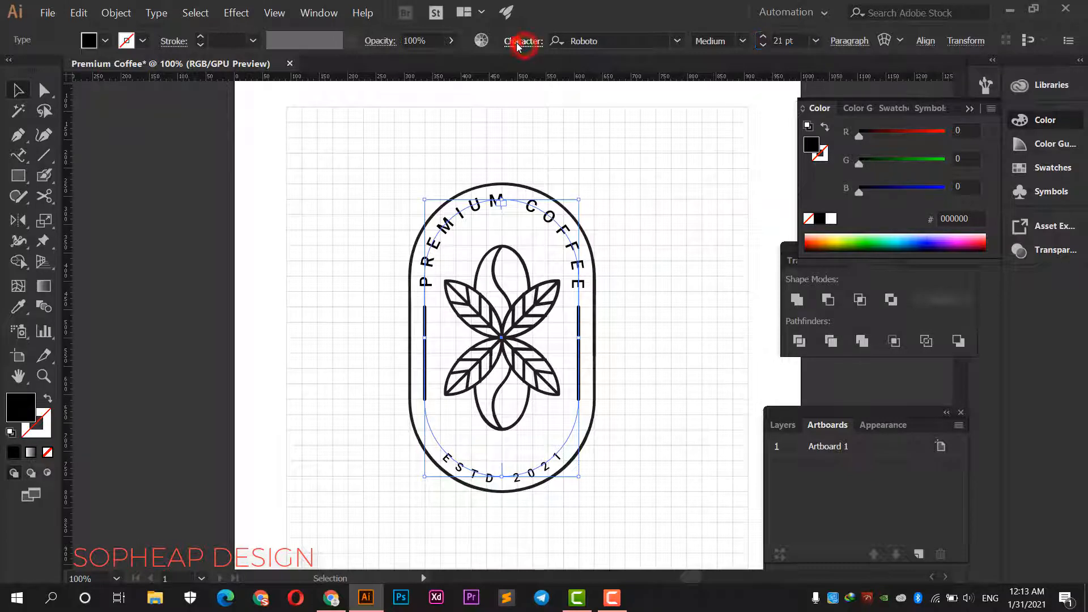
pyautogui.click(406, 192)
pyautogui.press('Up')
pyautogui.press('Up')
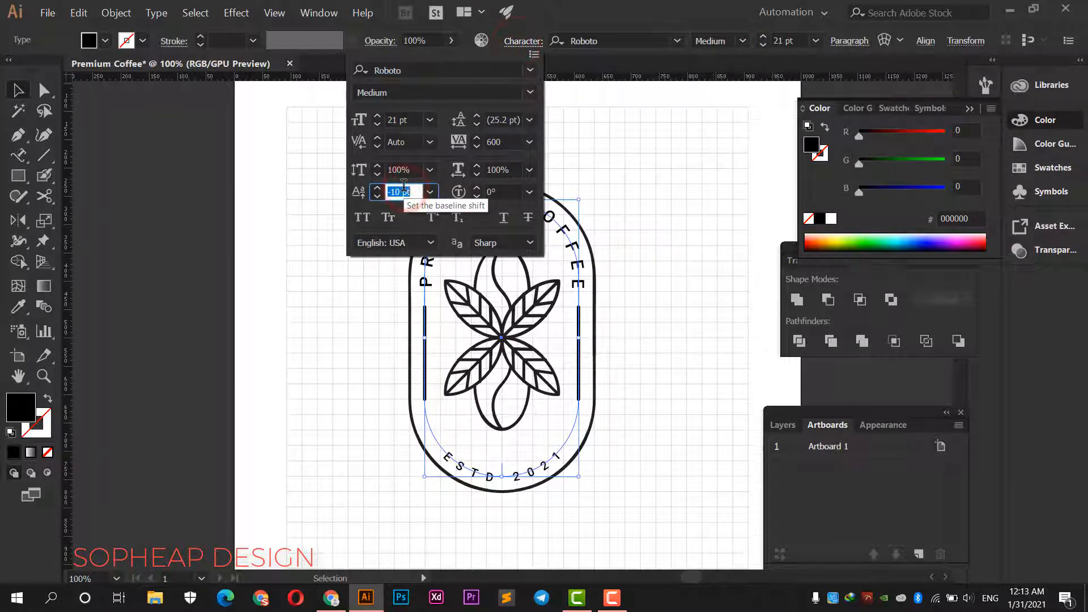
# - Set the font style of the ESTD 2021 text to Bold
pyautogui.click(743, 43)
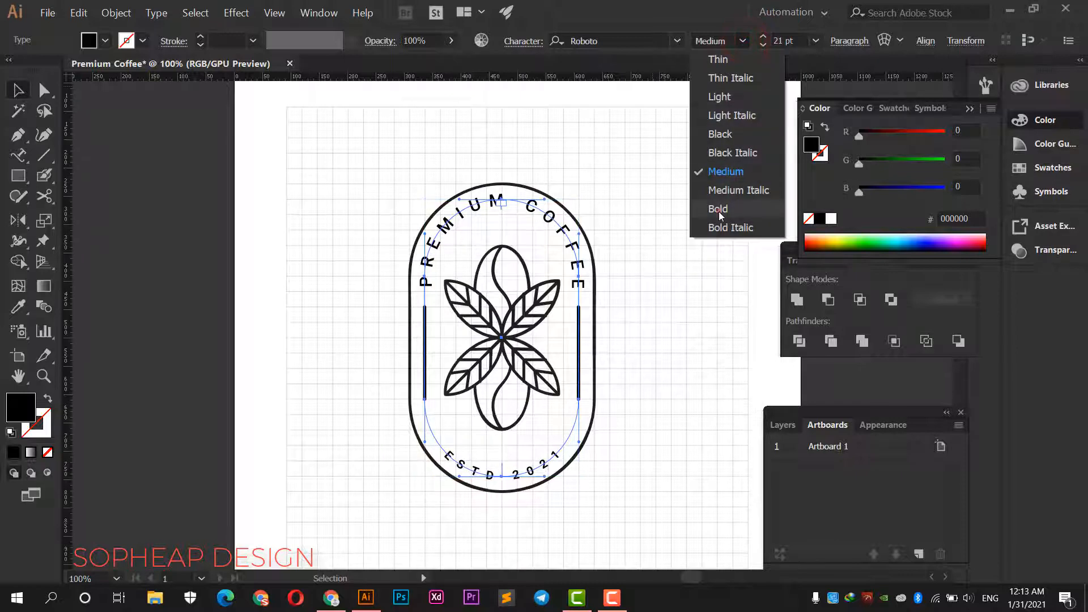
pyautogui.click(719, 209)
pyautogui.click(683, 312)
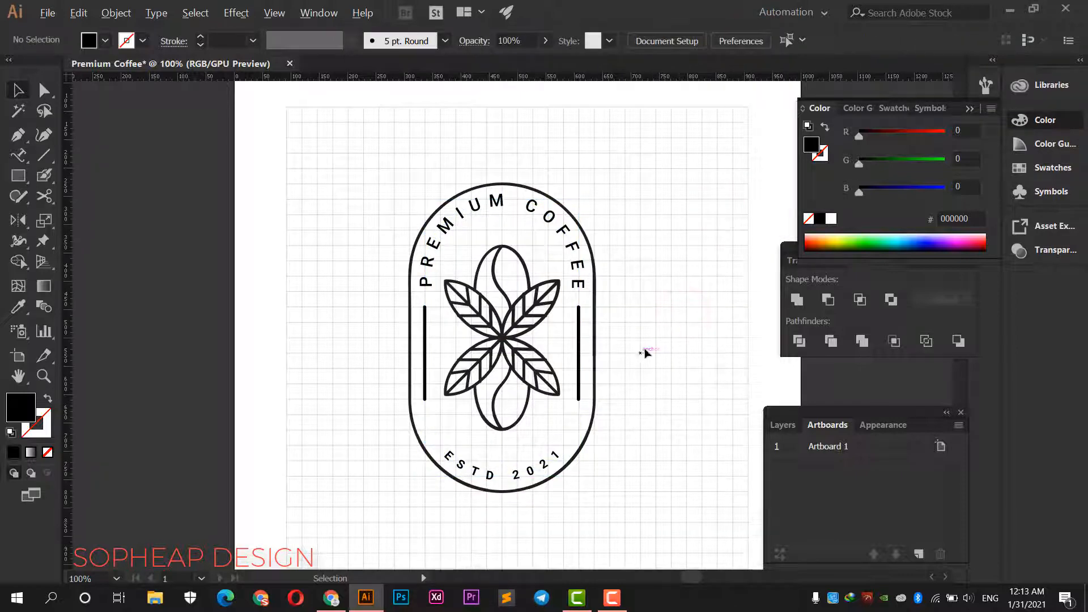
pyautogui.scroll(1, 644, 350)
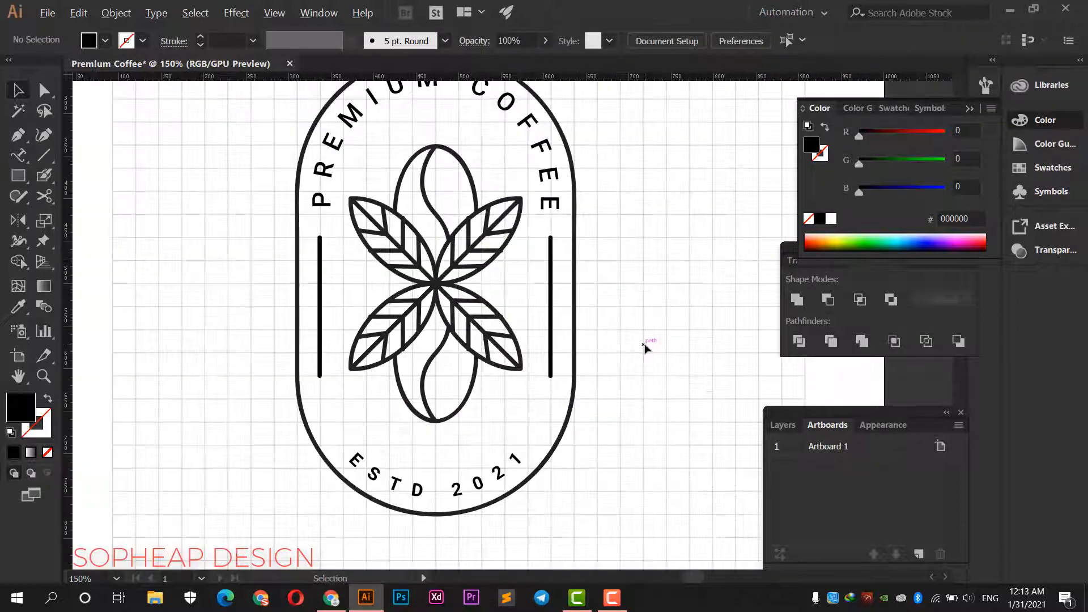
pyautogui.scroll(-1, 644, 347)
pyautogui.click(644, 348)
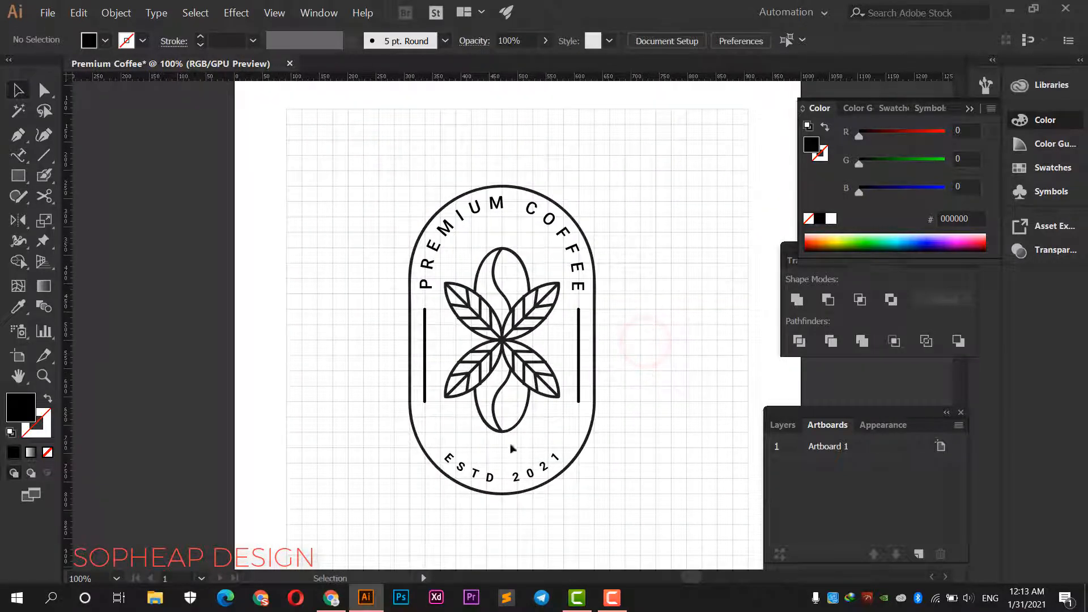
# - Add three dots before and three dots after the ESTD 2021 path text
pyautogui.click(452, 458)
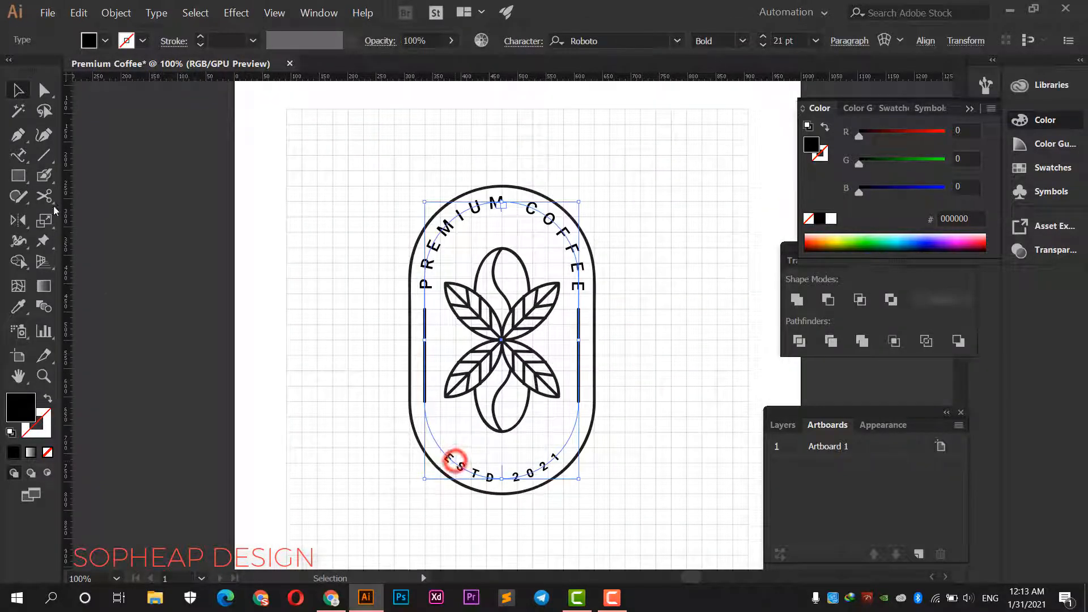
pyautogui.click(16, 160)
pyautogui.moveTo(447, 456); pyautogui.dragTo(456, 460)
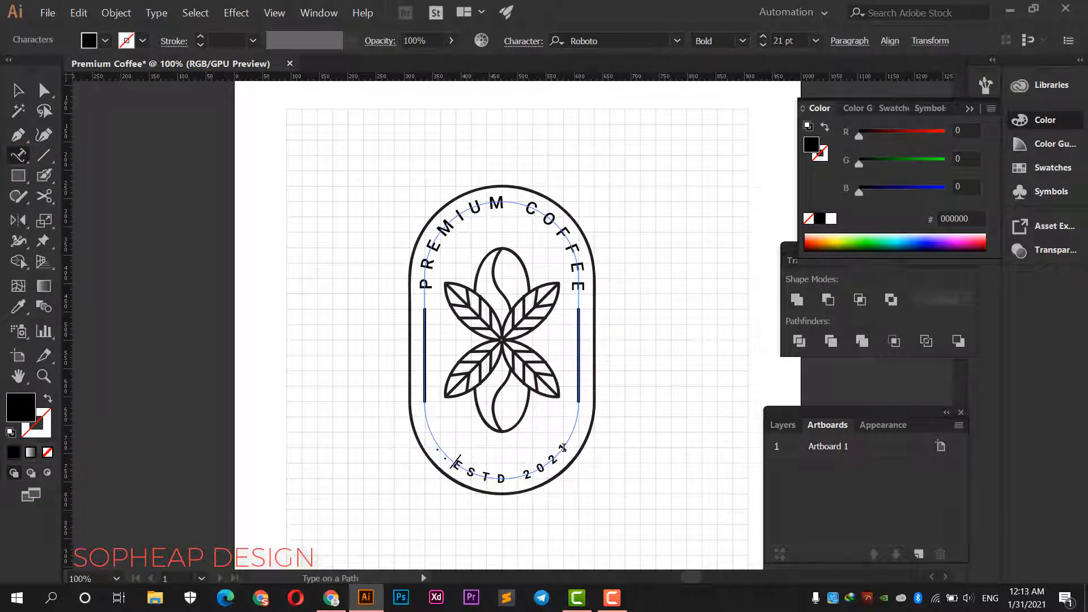
pyautogui.moveTo(563, 448); pyautogui.dragTo(572, 430)
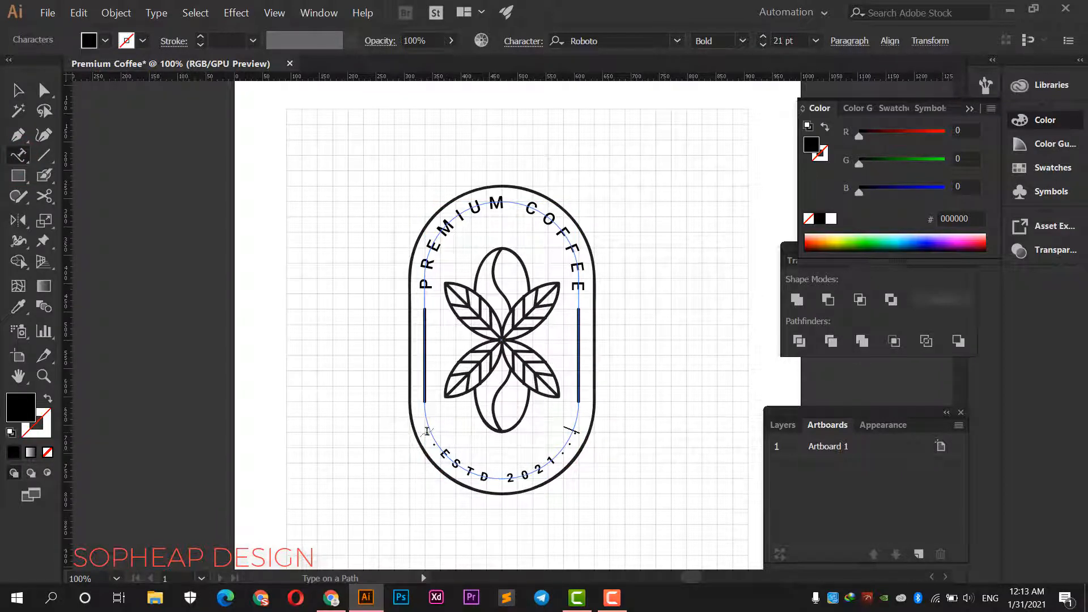
pyautogui.moveTo(441, 452); pyautogui.dragTo(444, 451)
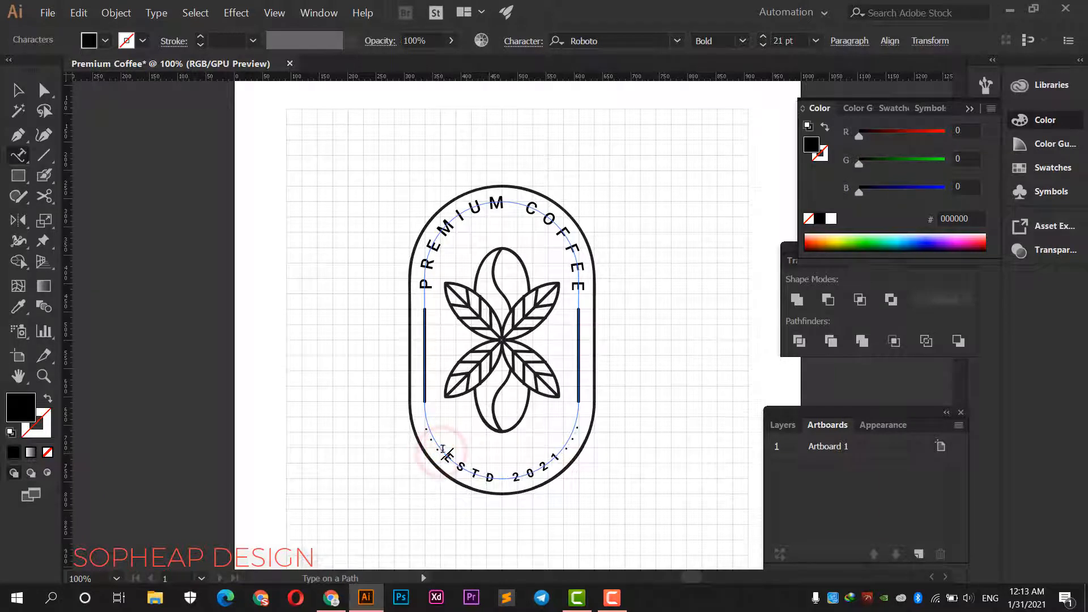
pyautogui.click(20, 91)
pyautogui.click(147, 214)
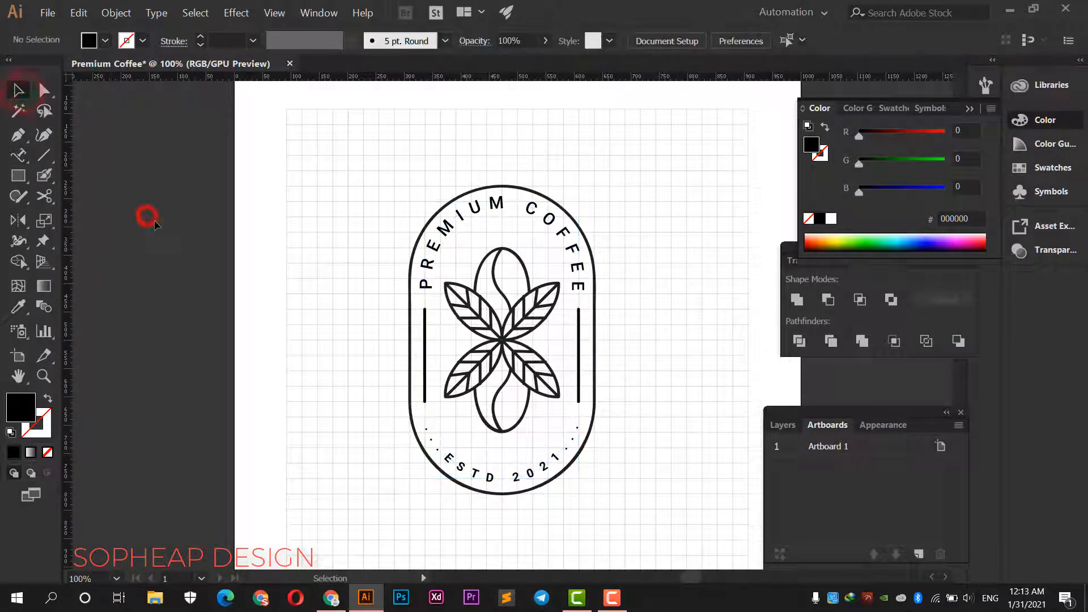
# - Select only the bean-and-leaf emblem, leaving out the frame and texts, and enlarge it slightly and proportionally from its center
pyautogui.scroll(-1, 159, 227)
pyautogui.scroll(1, 227, 295)
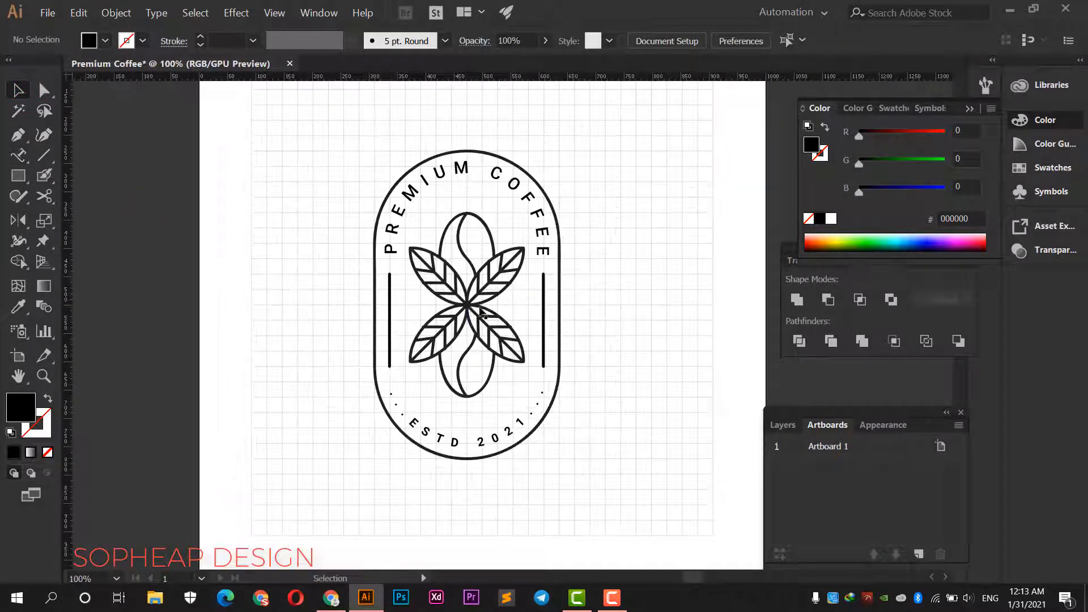
pyautogui.click(466, 304)
pyautogui.hotkey('ctrl', 'a')
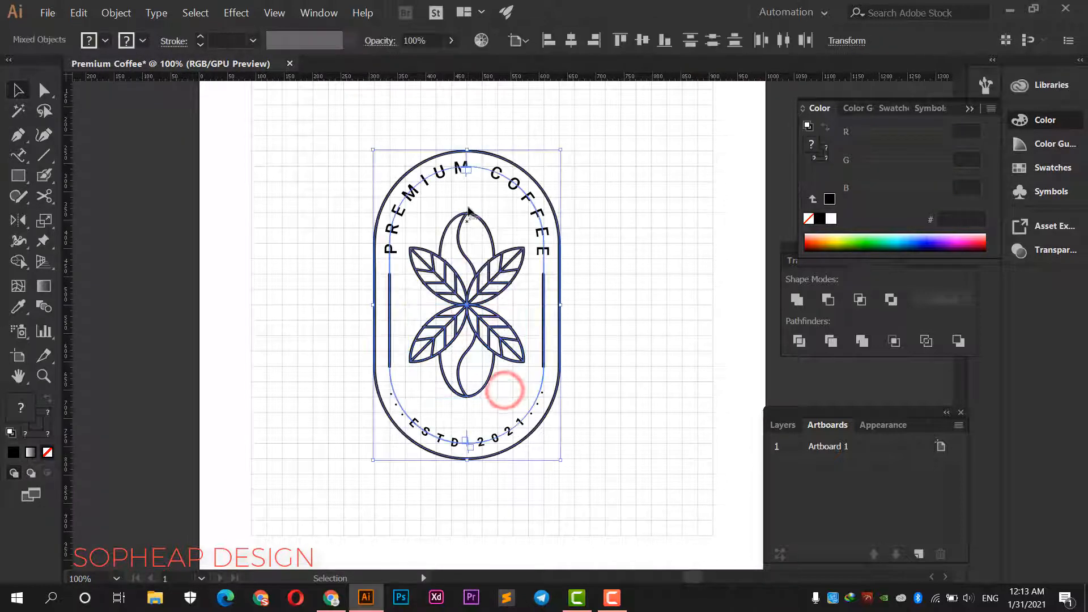
pyautogui.keyDown('shift'); pyautogui.click(492, 174); pyautogui.keyUp('shift')
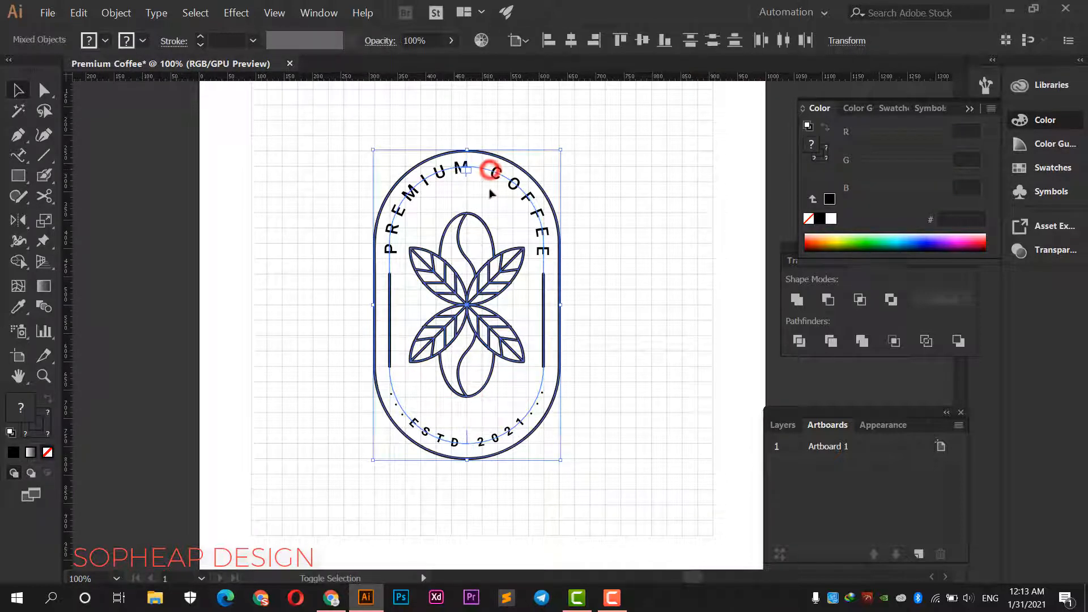
pyautogui.keyDown('shift'); pyautogui.click(521, 419); pyautogui.keyUp('shift')
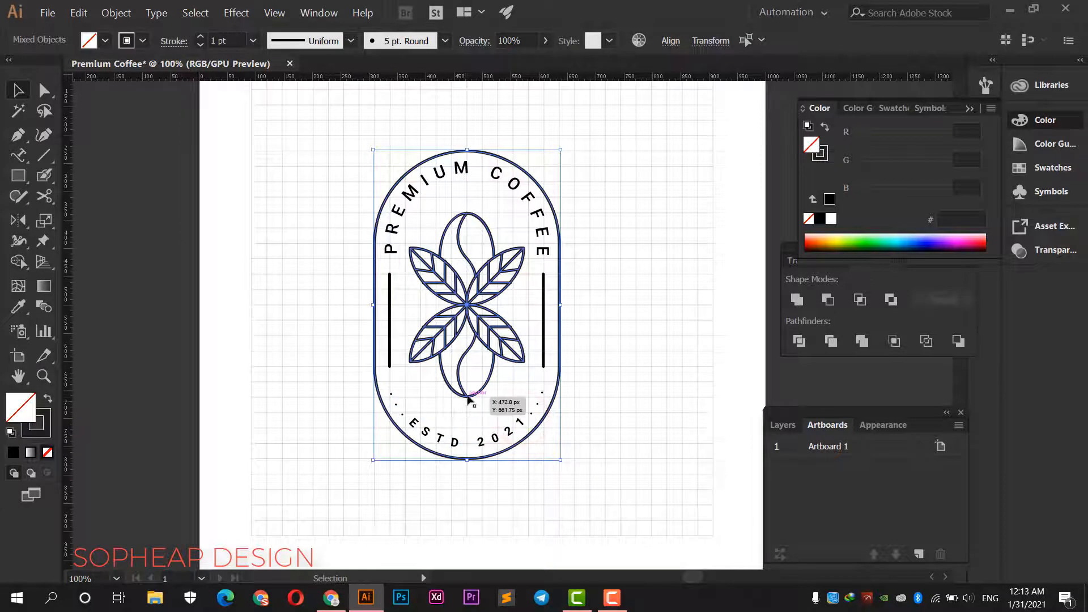
pyautogui.keyDown('shift'); pyautogui.click(498, 158); pyautogui.keyUp('shift')
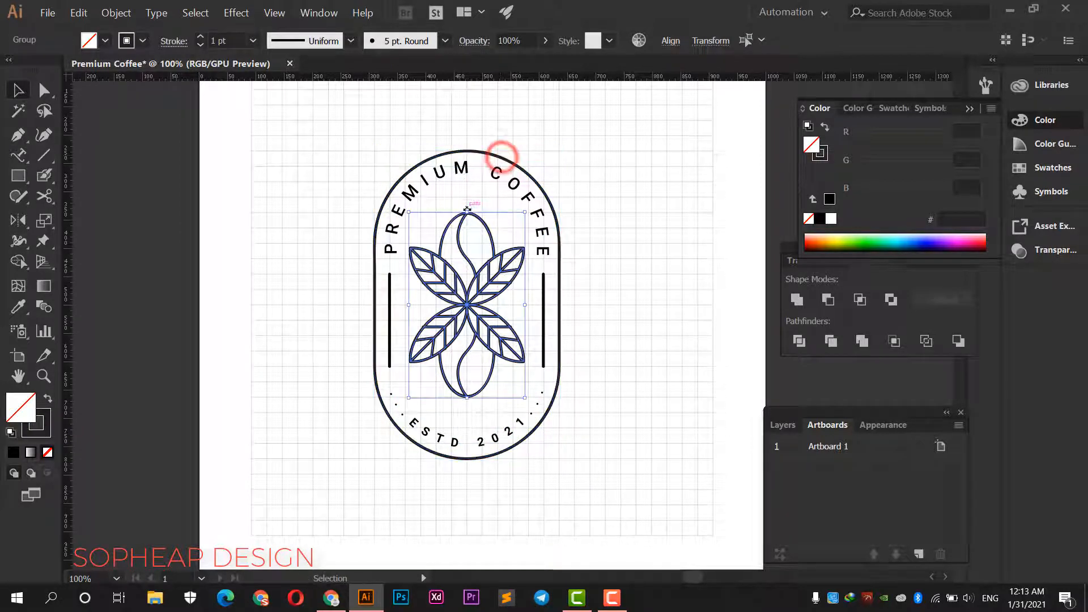
pyautogui.moveTo(468, 209); pyautogui.dragTo(468, 205)
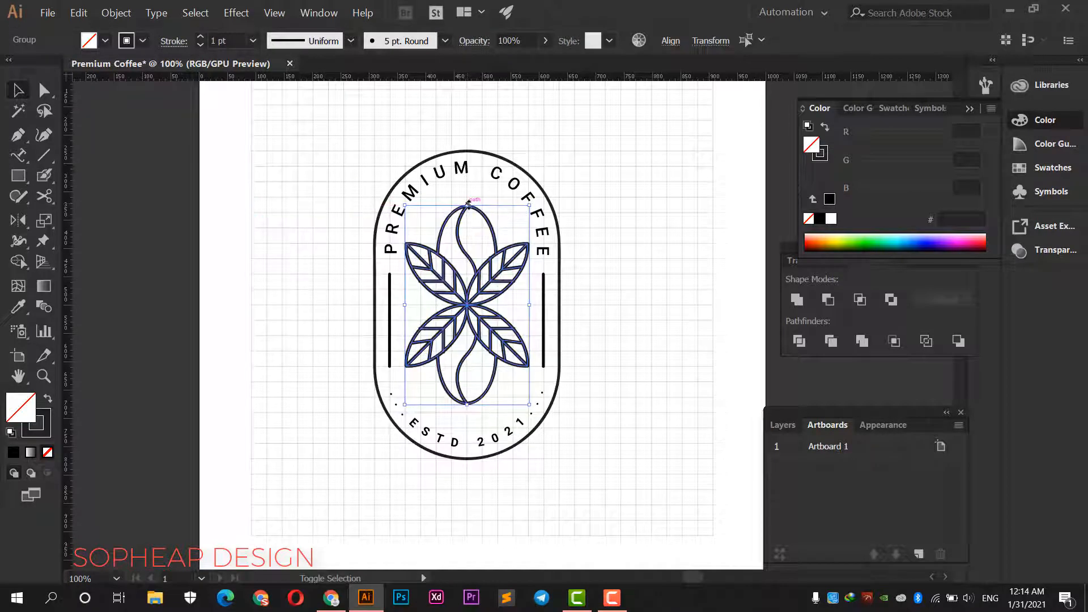
pyautogui.click(602, 243)
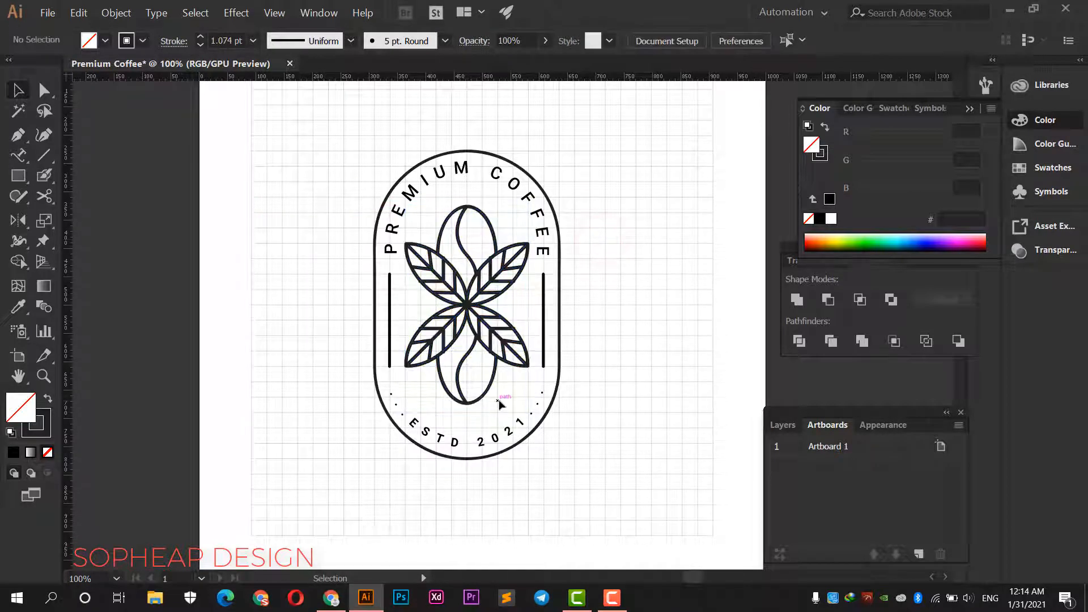
pyautogui.hotkey('ctrl', '-')
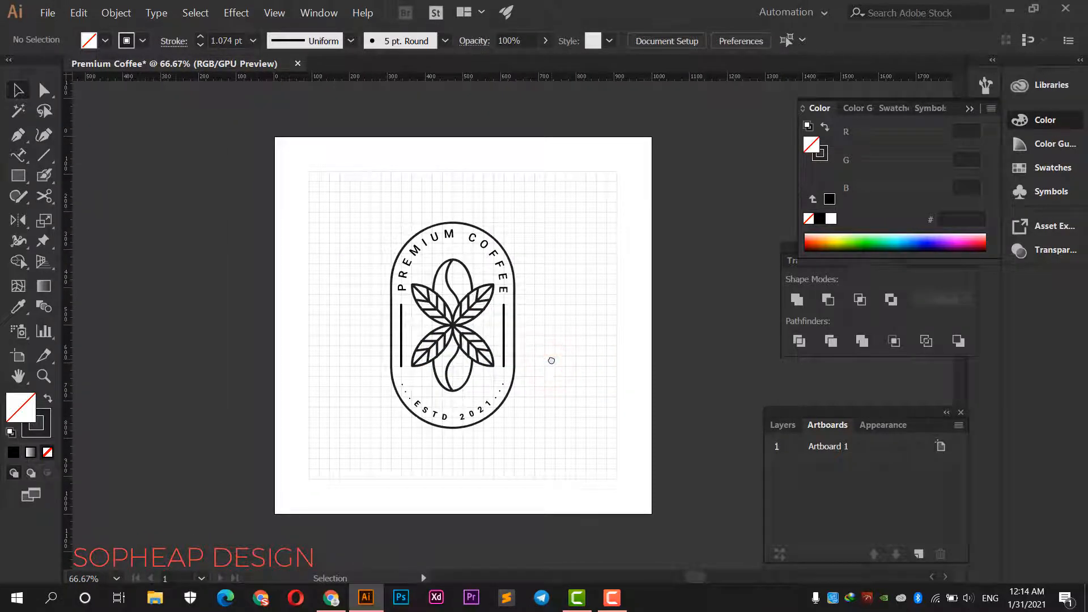
pyautogui.hotkey('ctrl', '+')
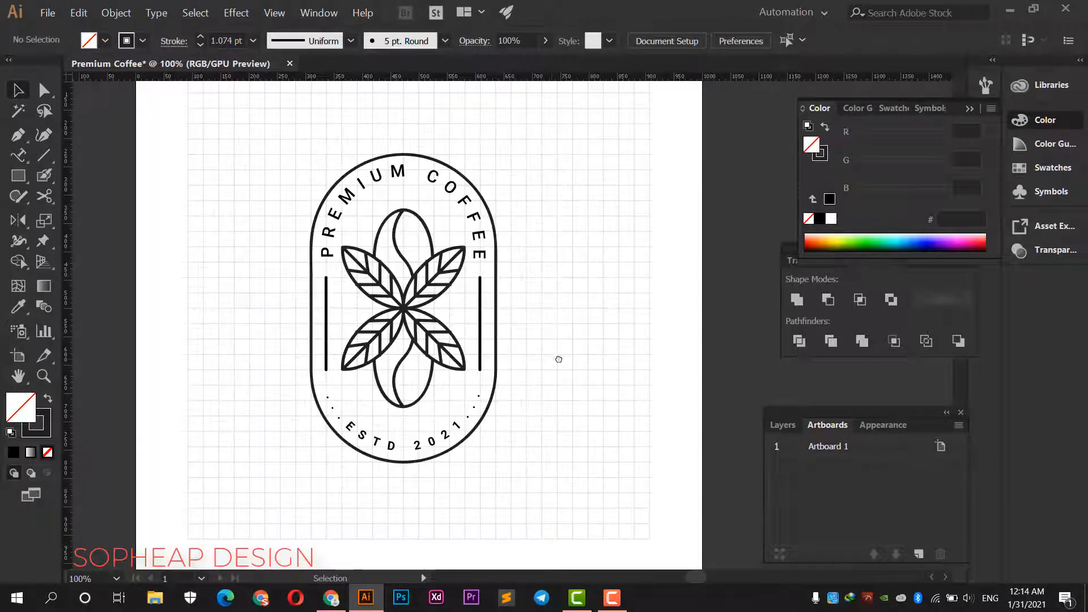
pyautogui.click(558, 359)
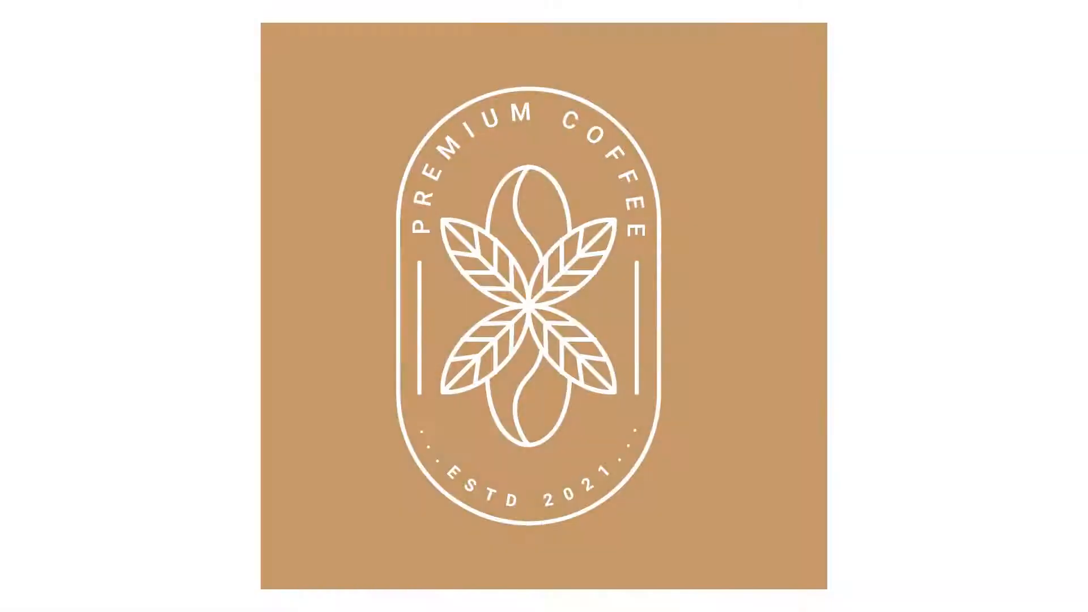